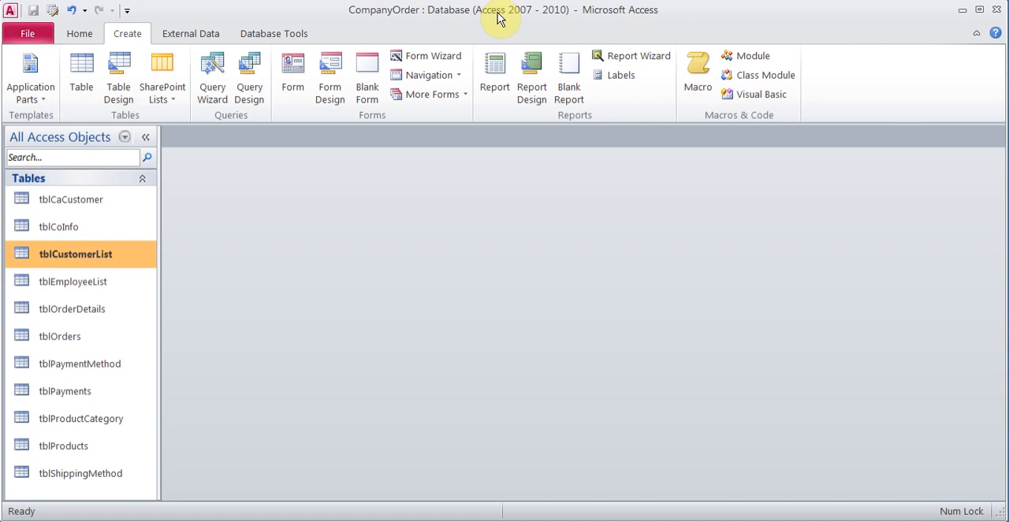
Step: Examine the database's table relationships and close the relationship diagram
click(266, 36)
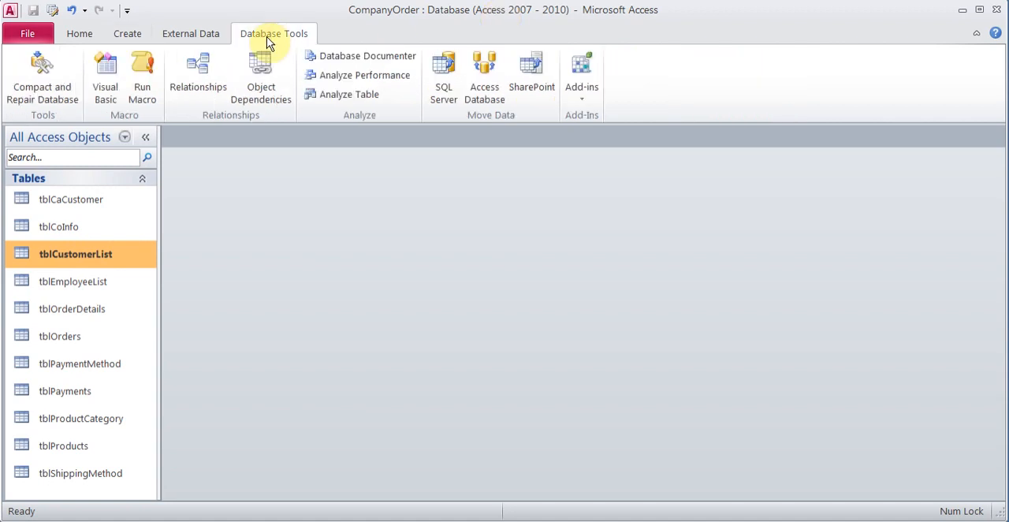
click(204, 66)
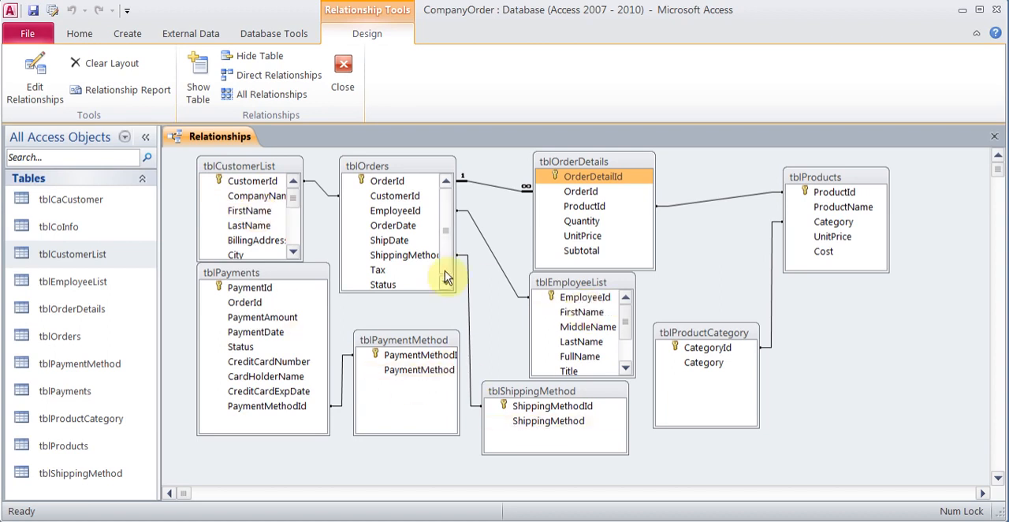
click(996, 139)
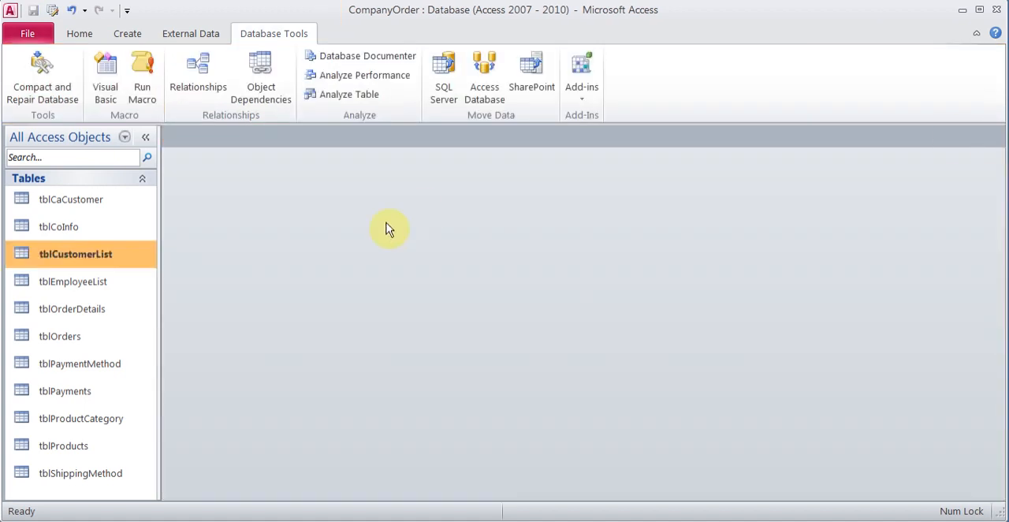
Step: Review the customer records and their countries in the tblCustomerList table, and close it
click(97, 258)
double_click(96, 258)
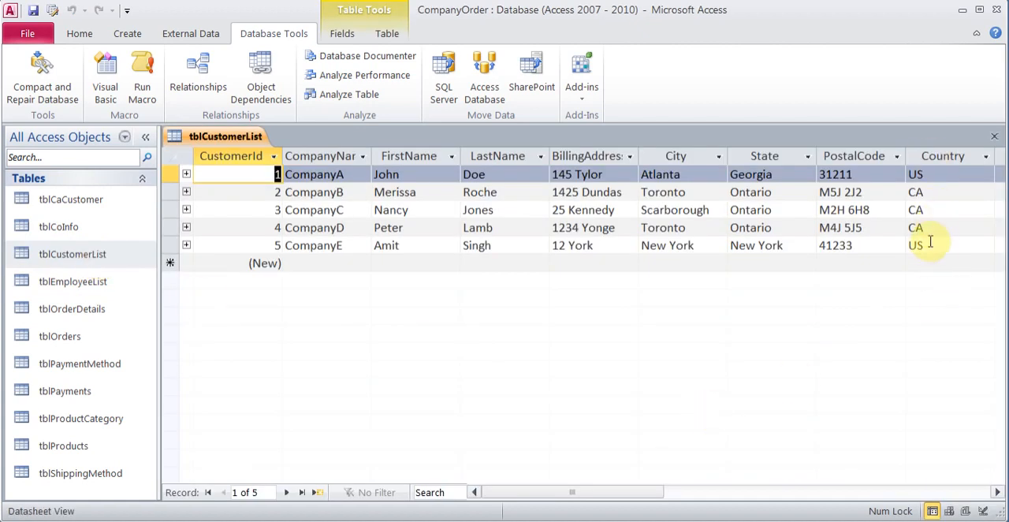
click(995, 139)
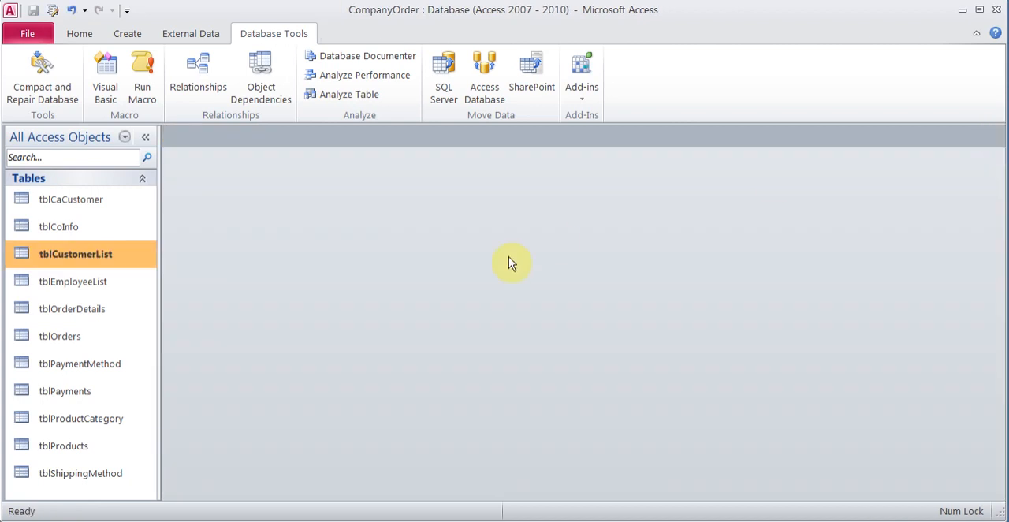
click(90, 205)
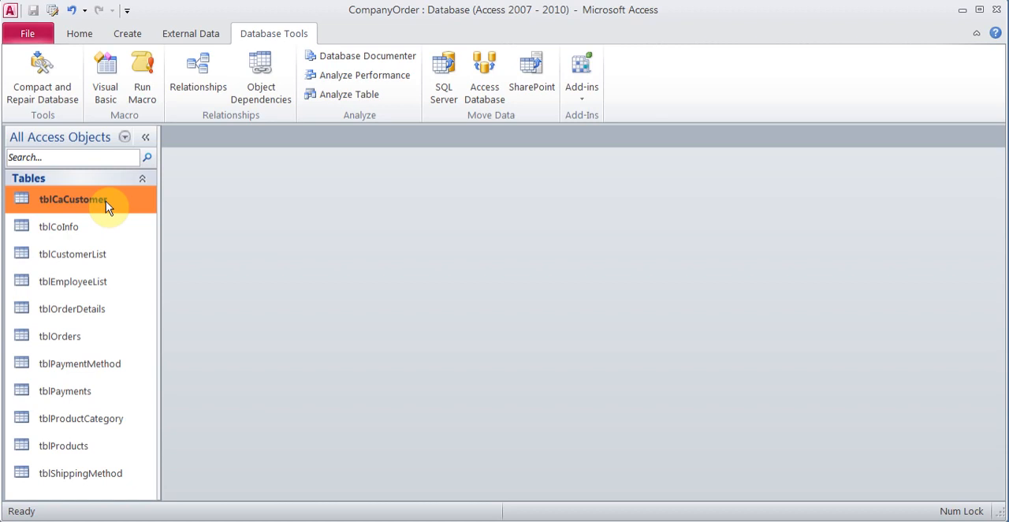
click(127, 34)
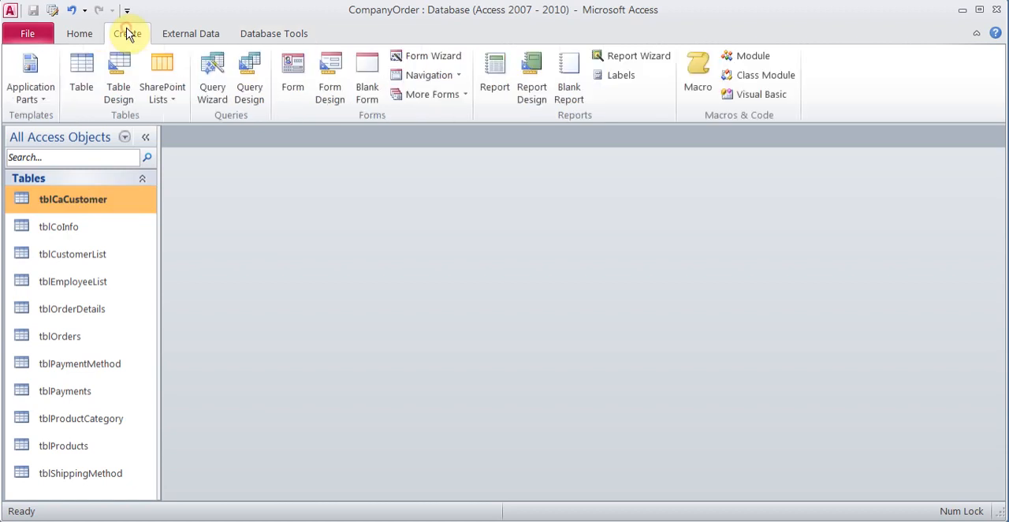
click(122, 91)
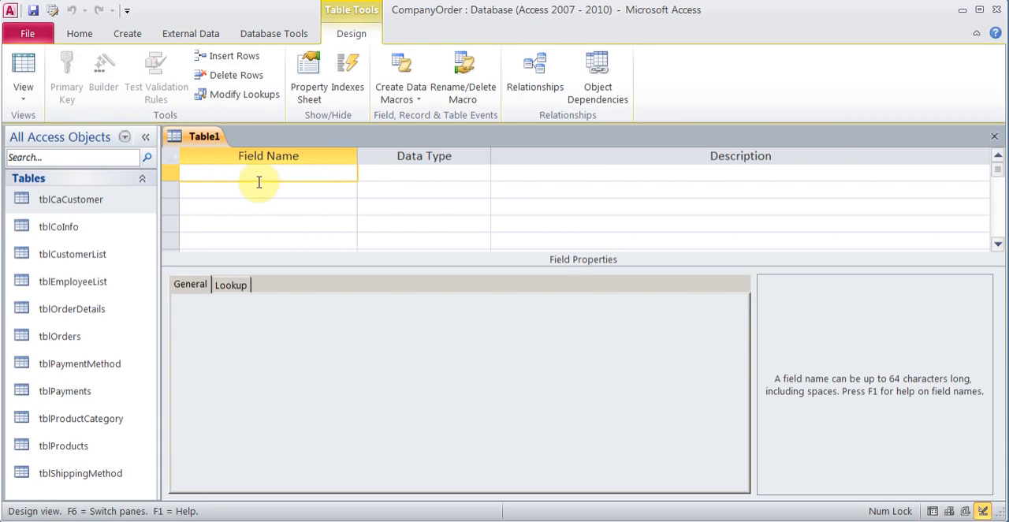
click(993, 138)
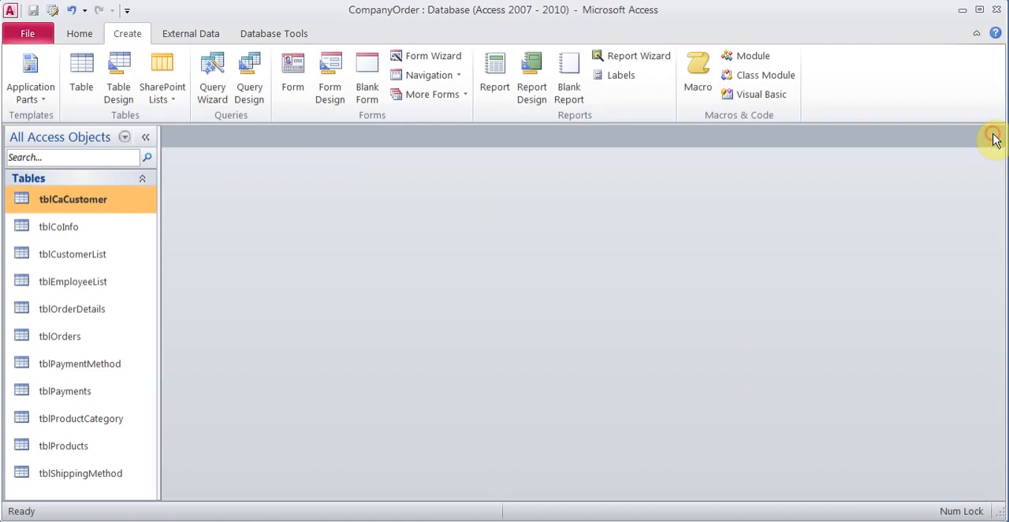
Step: Start a simple select query with the Query Wizard that includes all fields of tblCustomerList
click(92, 259)
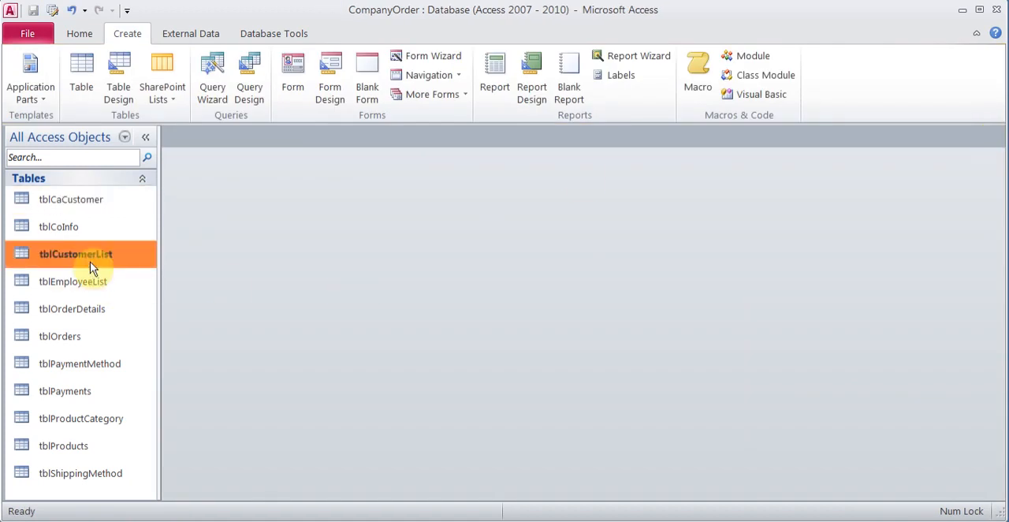
click(212, 93)
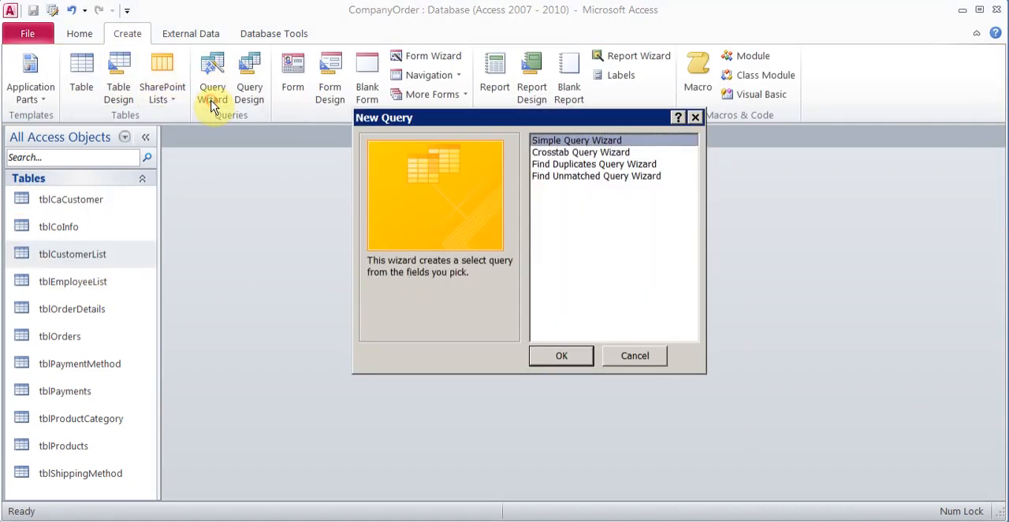
click(561, 356)
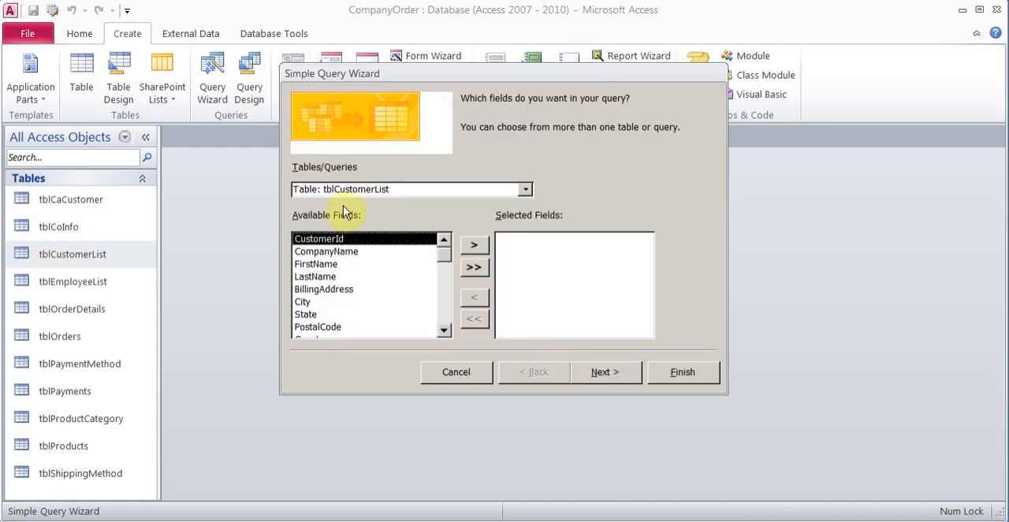
click(474, 268)
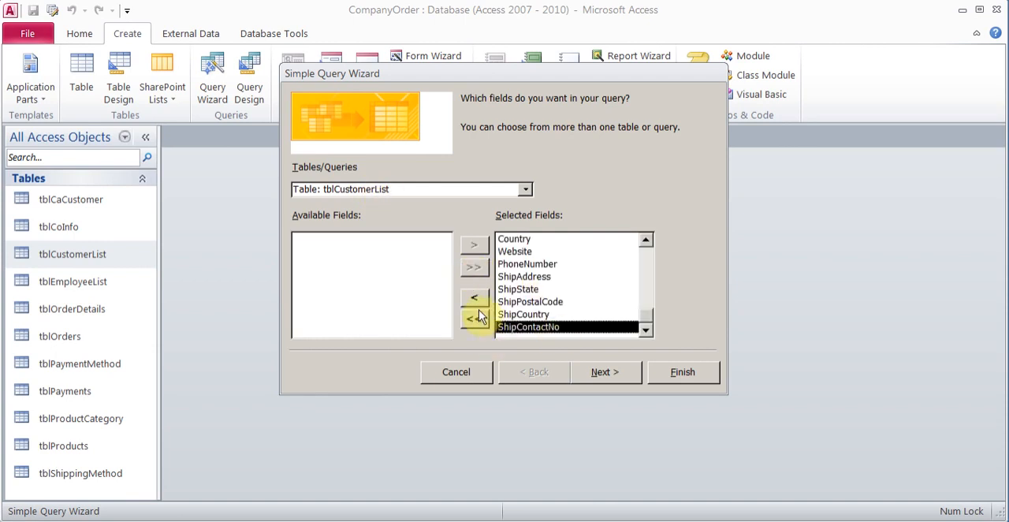
click(597, 377)
Step: Title the query qryMoveCA and finish the wizard with the option to modify the query design
click(503, 276)
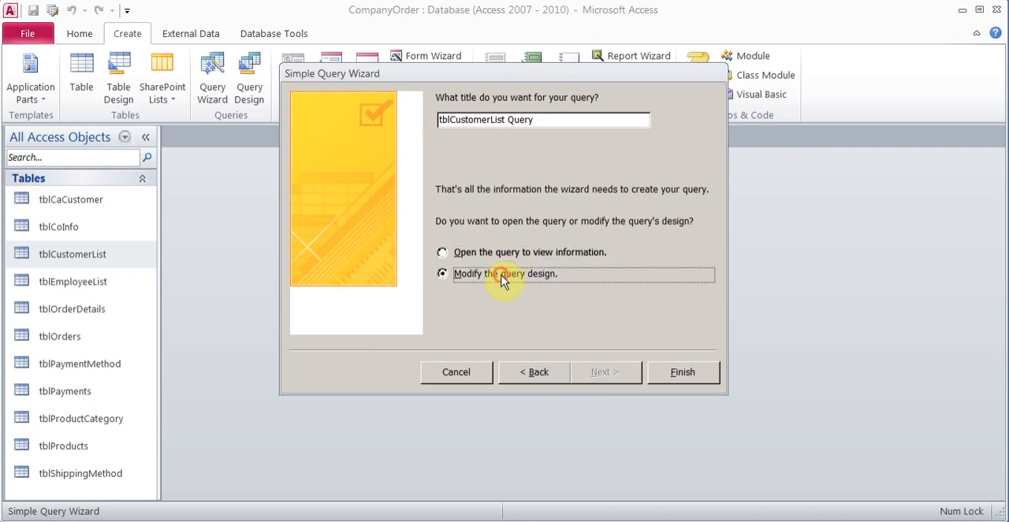
drag(537, 124, 436, 124)
text(qry)
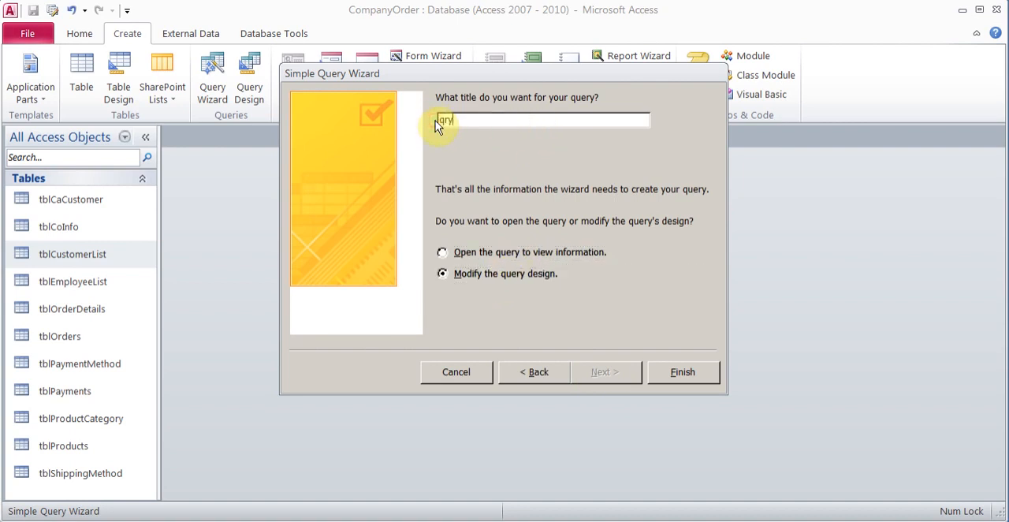
text(MoveCA)
click(684, 373)
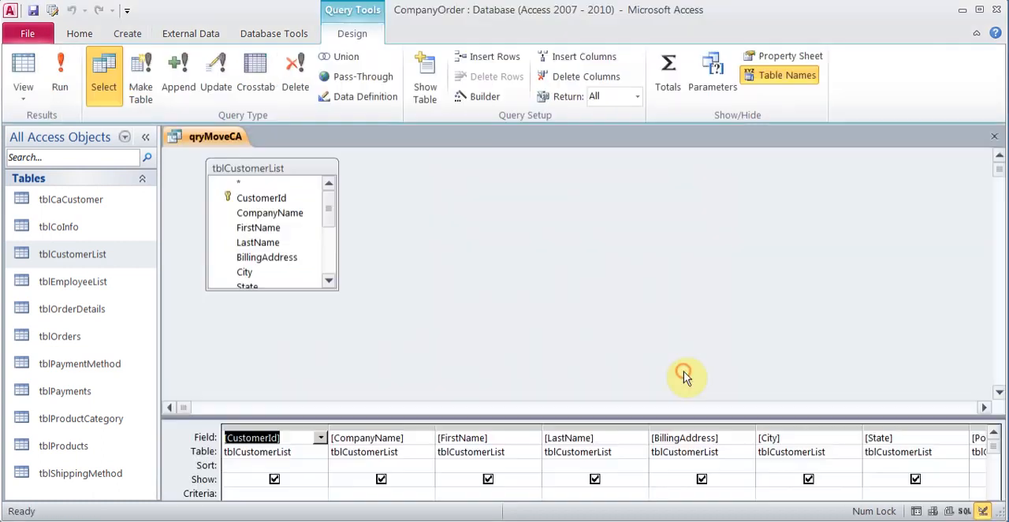
Step: Enlarge the query design grid and set the criteria of the Country field to CA
drag(609, 415, 594, 303)
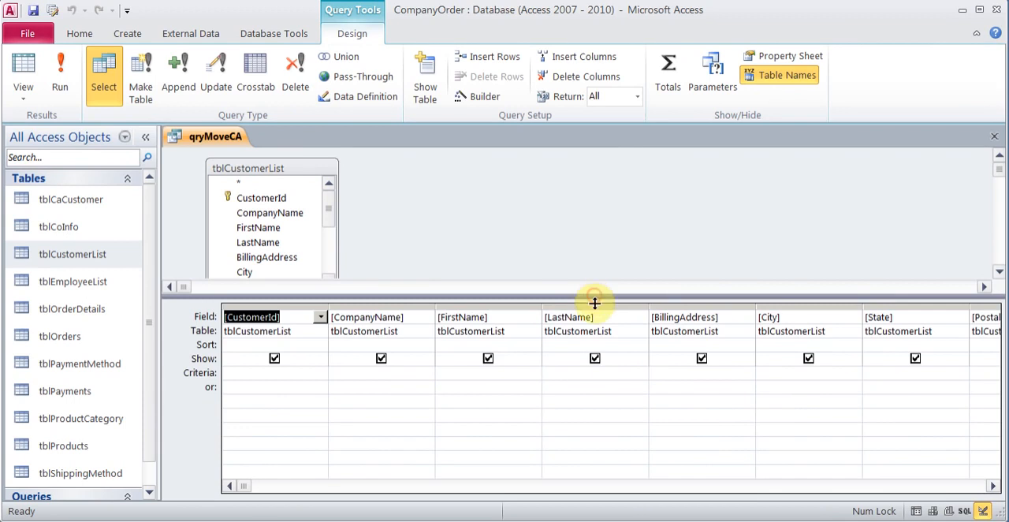
click(993, 487)
click(993, 486)
click(906, 375)
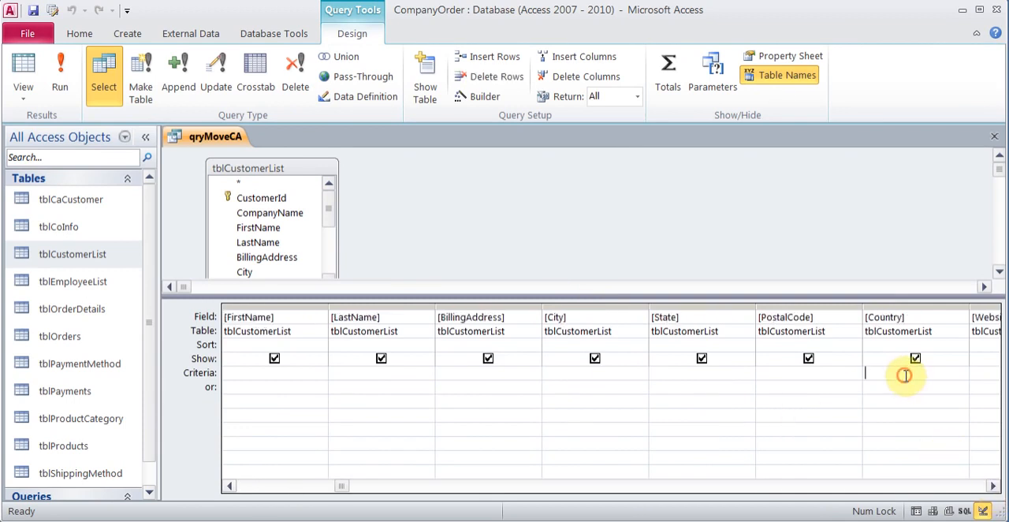
text(CA)
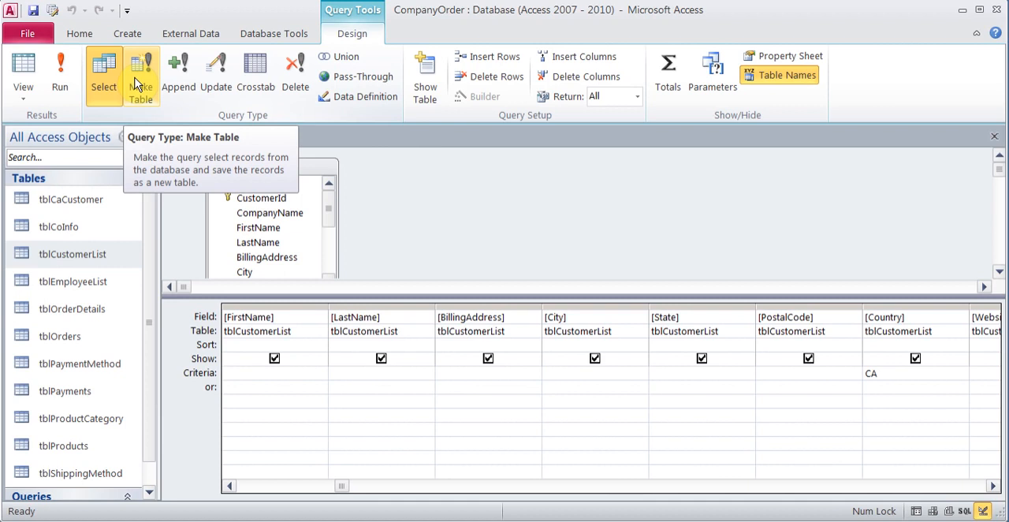
Step: Change the query to a make-table query that writes to tblCaCustomer in the current database
click(137, 85)
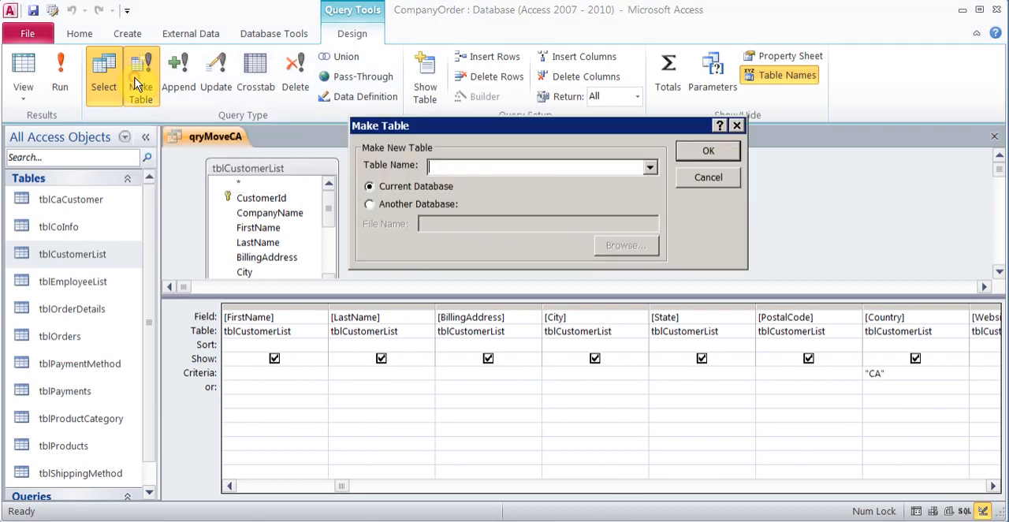
click(649, 166)
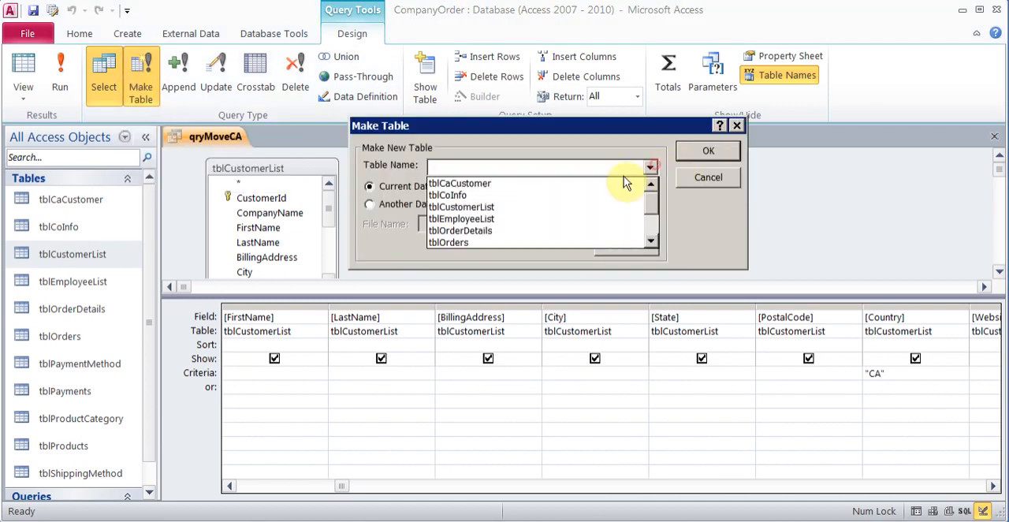
click(576, 185)
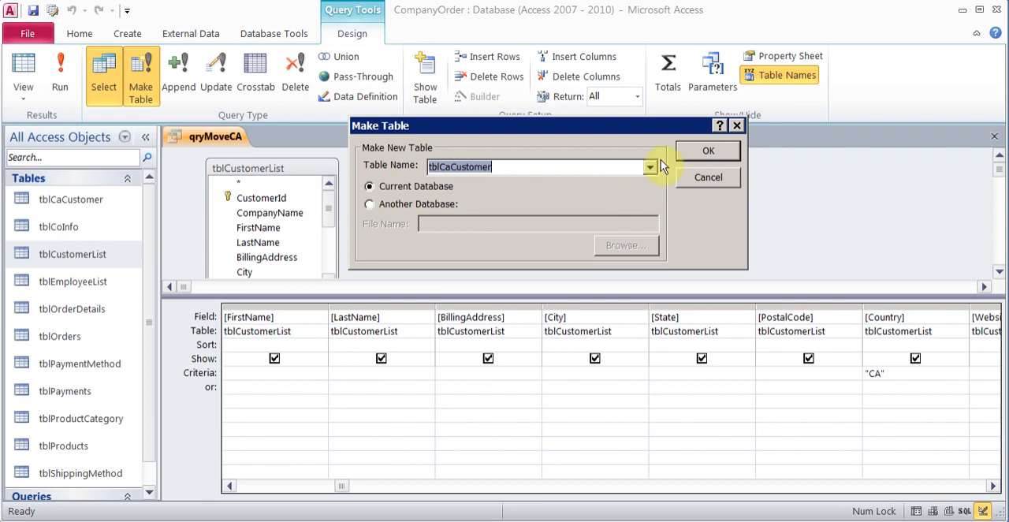
click(708, 151)
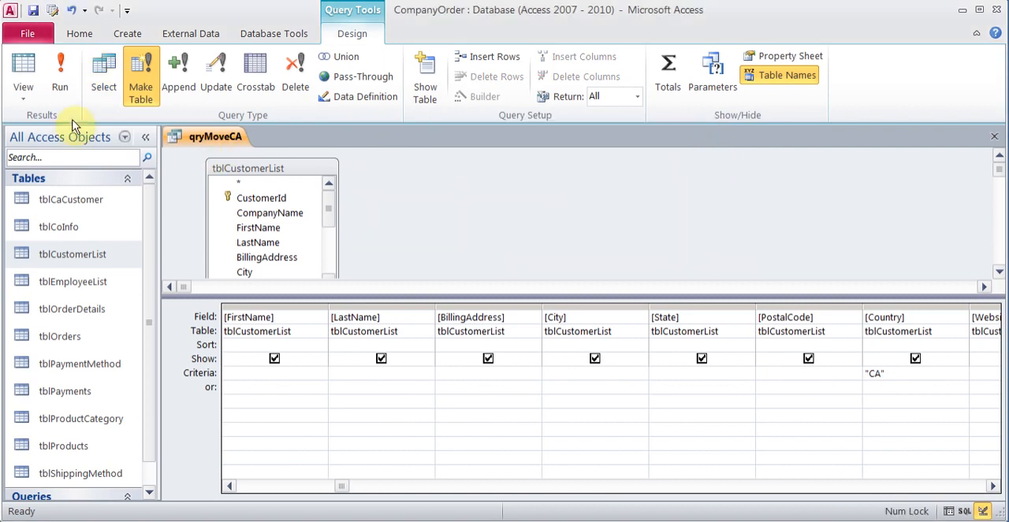
Step: Run the make-table query, replacing the existing tblCaCustomer table, and review the records copied into it
click(55, 73)
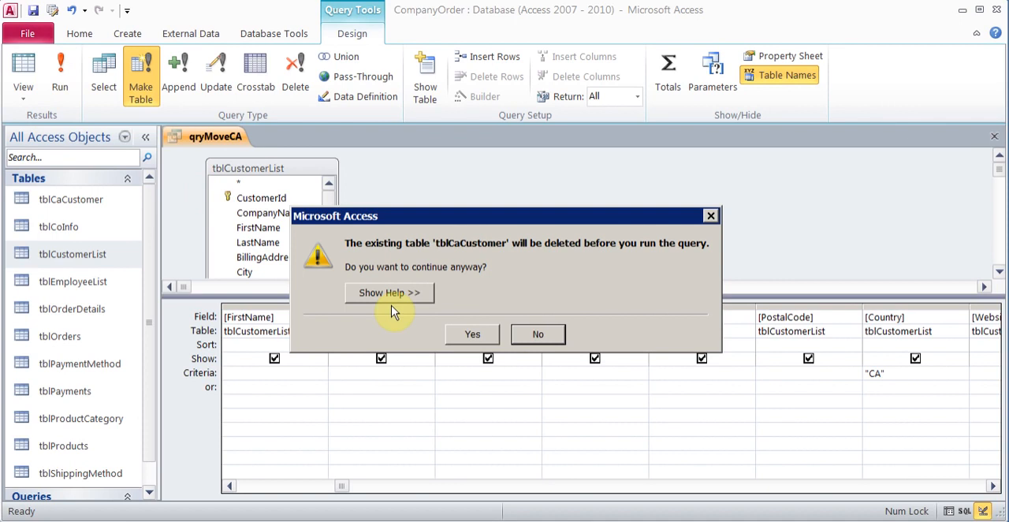
click(471, 333)
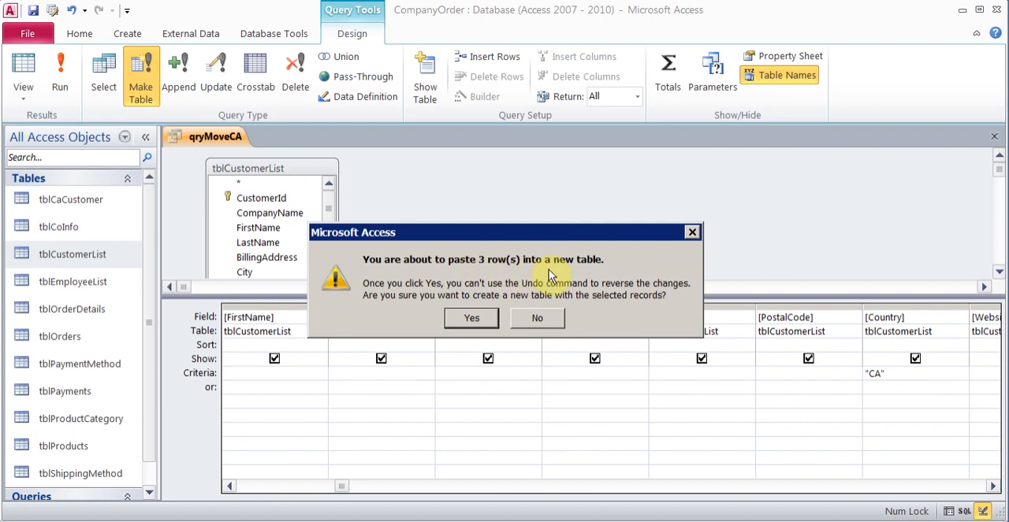
click(477, 318)
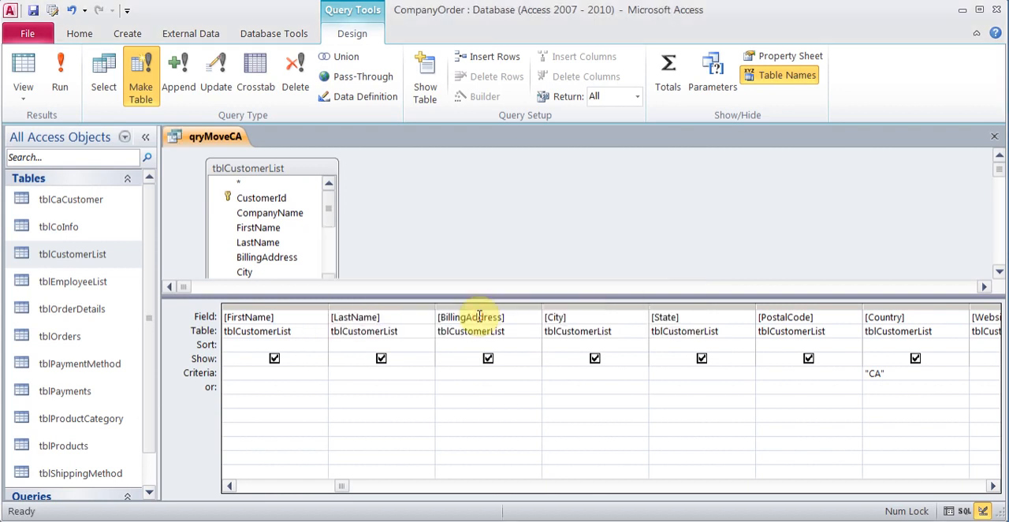
double_click(102, 206)
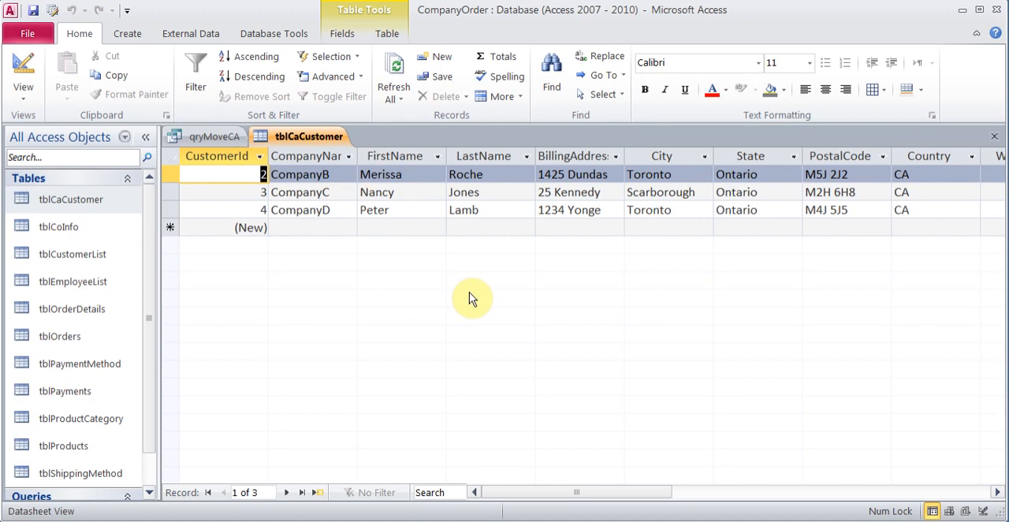
click(995, 137)
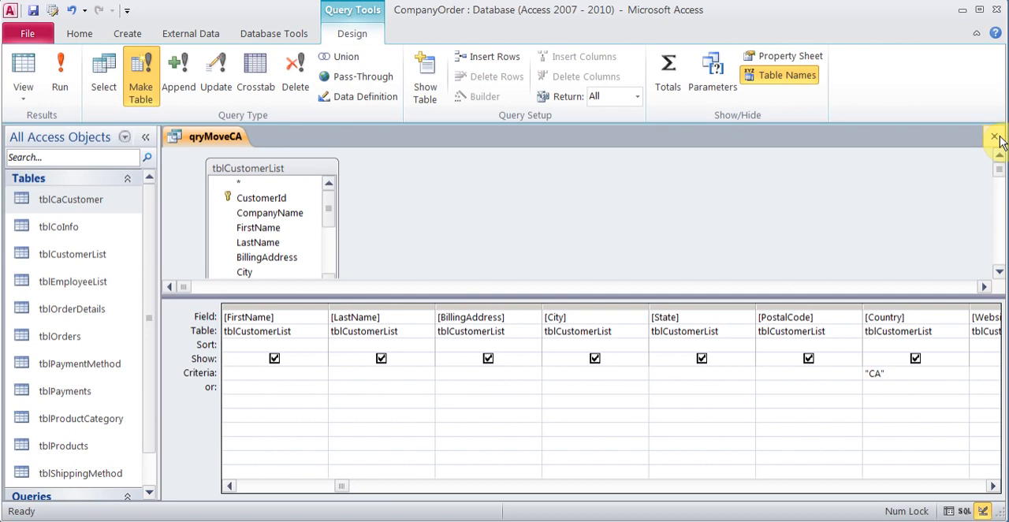
Step: Change the query to an append query that adds the CA customers to tblCaCustomer in the current database
click(905, 373)
drag(890, 374, 844, 374)
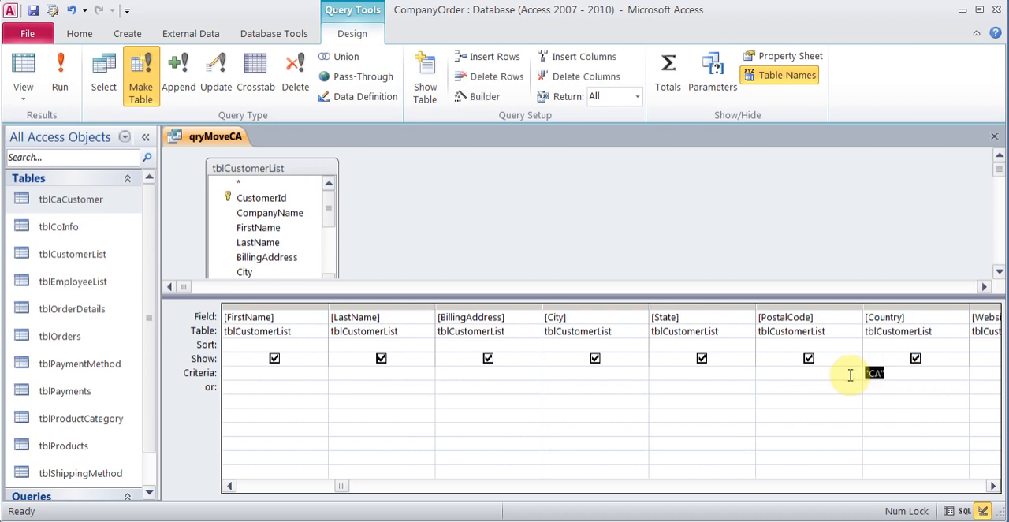
click(894, 372)
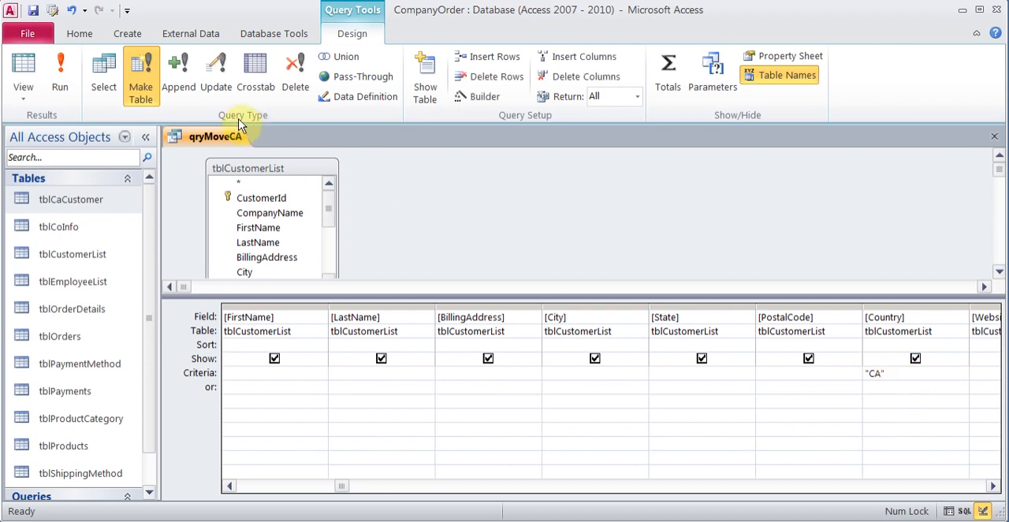
click(185, 75)
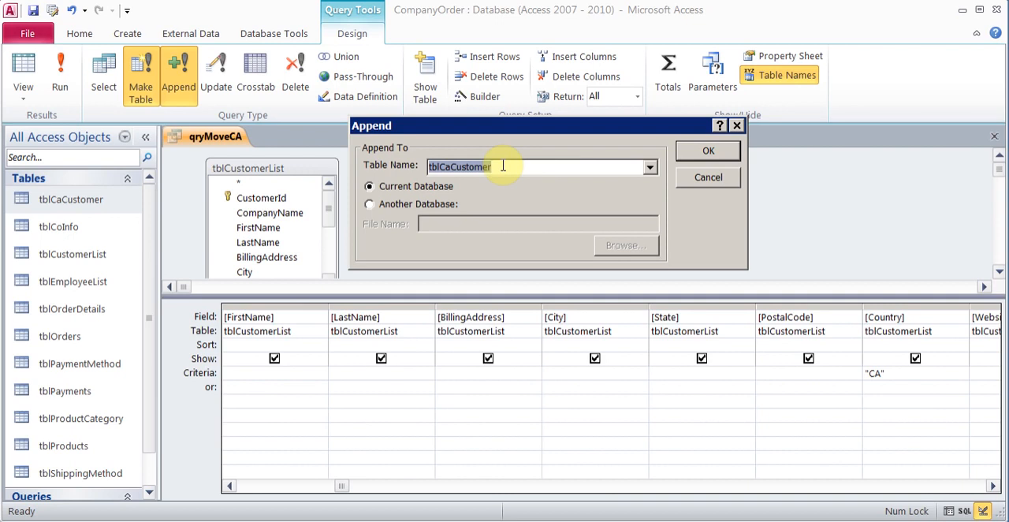
click(708, 151)
click(883, 383)
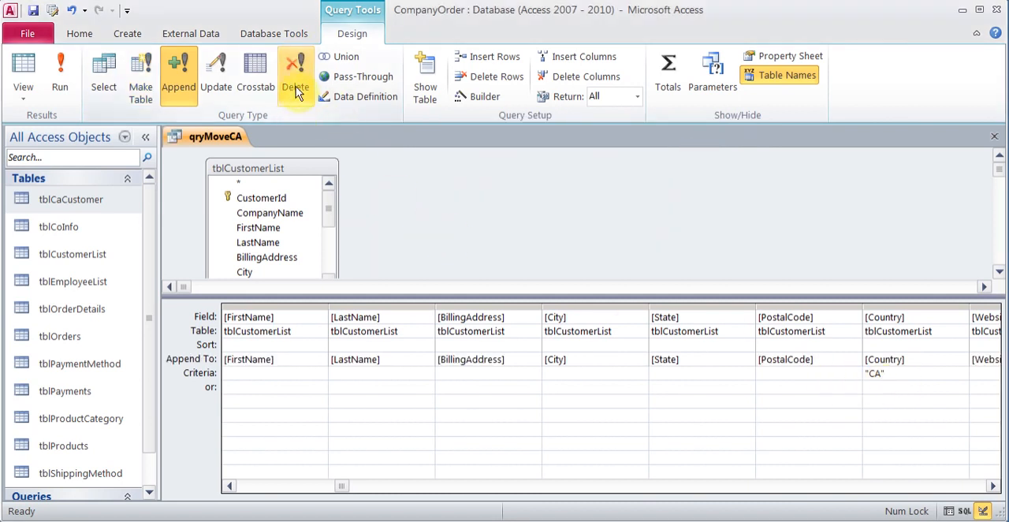
Step: Review the records in tblCustomerList and change qryMoveCA to a delete query for the CA customers
double_click(63, 253)
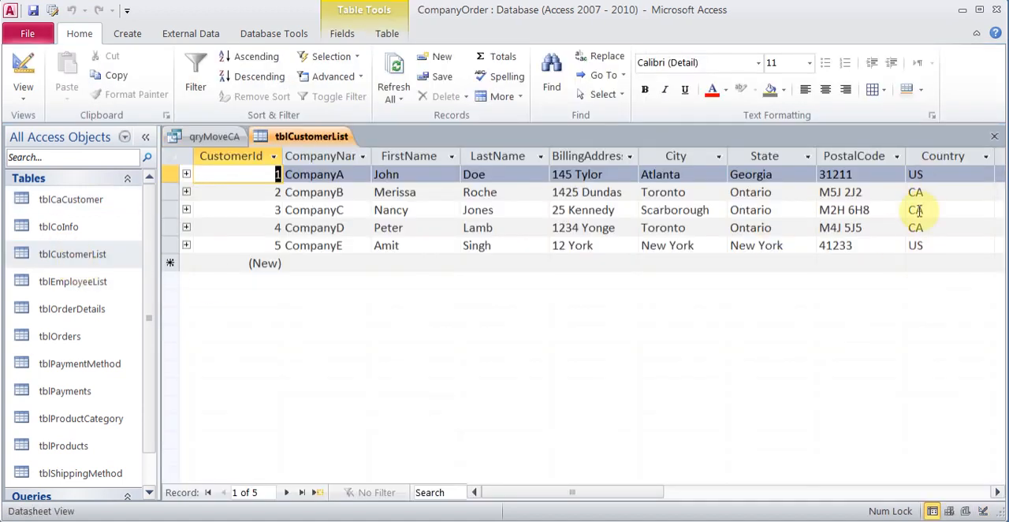
click(997, 139)
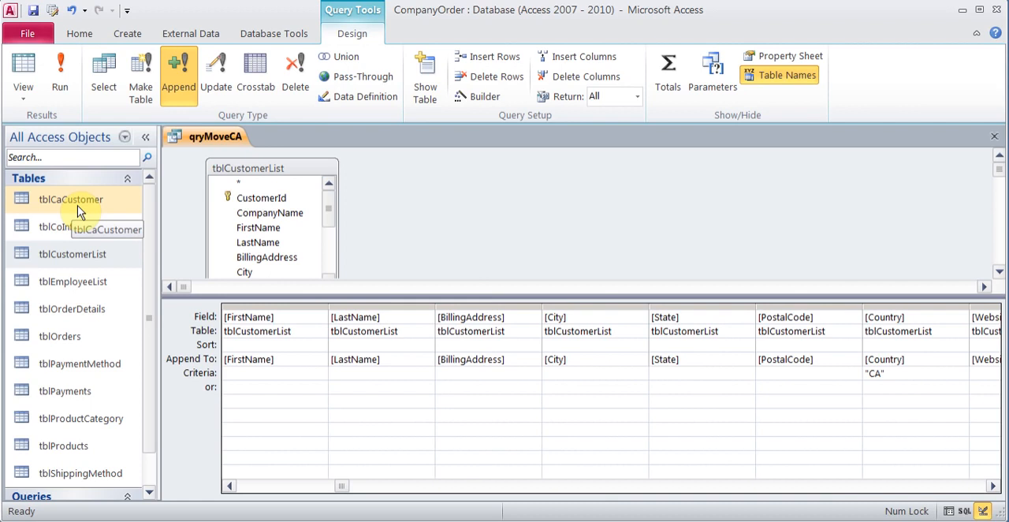
click(305, 74)
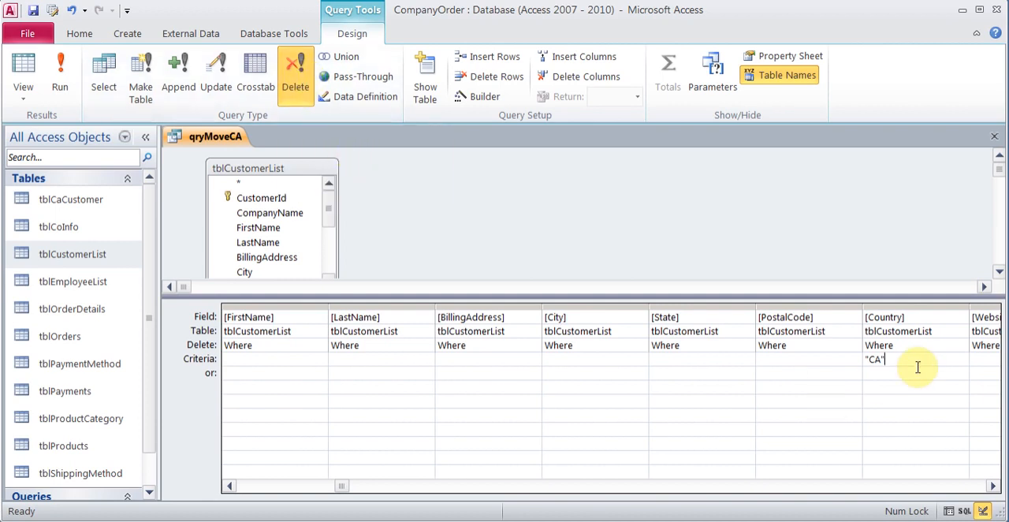
Step: Run the delete query on the CA customers and review the records left in tblCustomerList
click(60, 85)
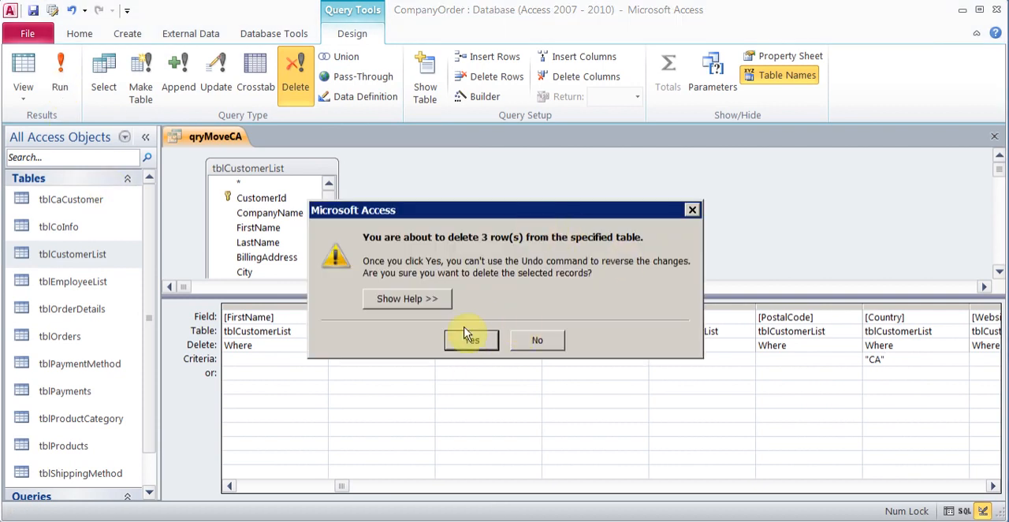
click(470, 339)
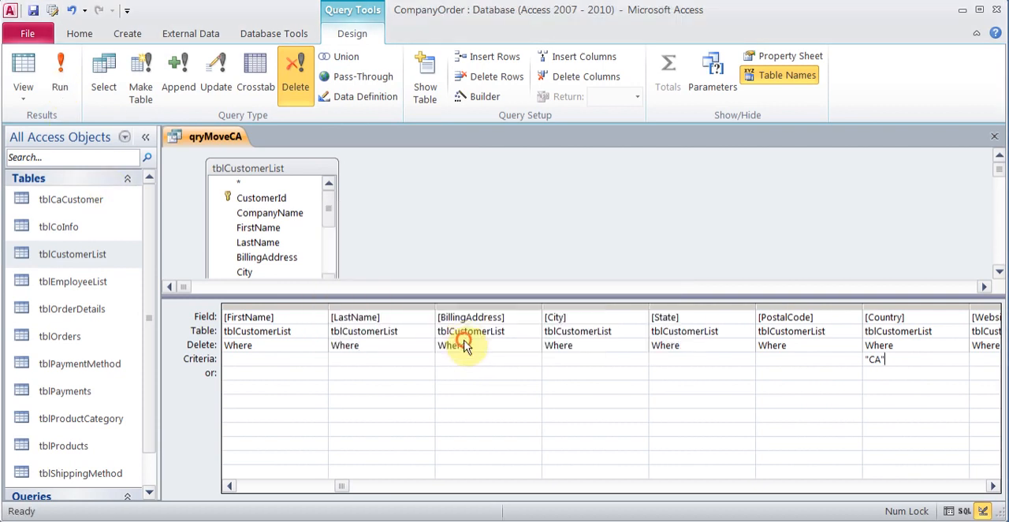
double_click(77, 254)
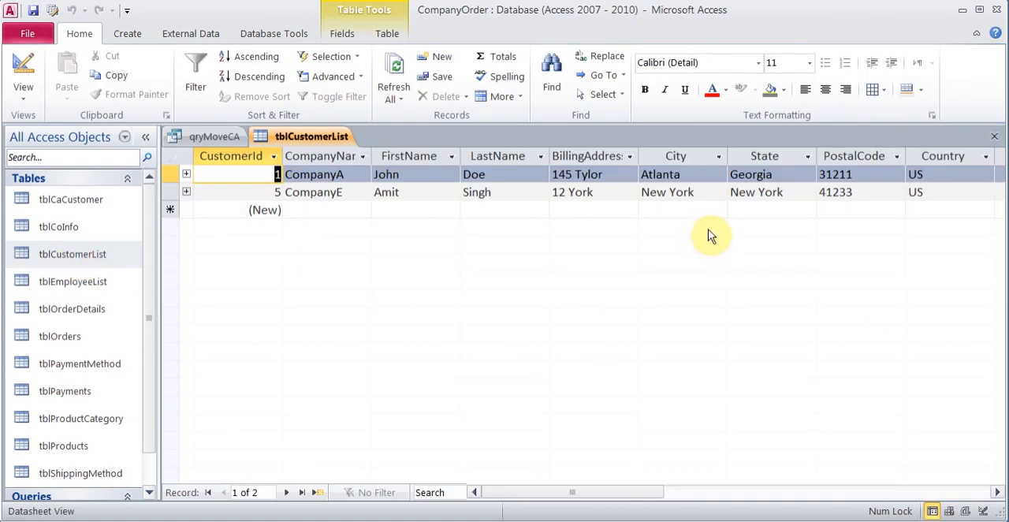
click(993, 139)
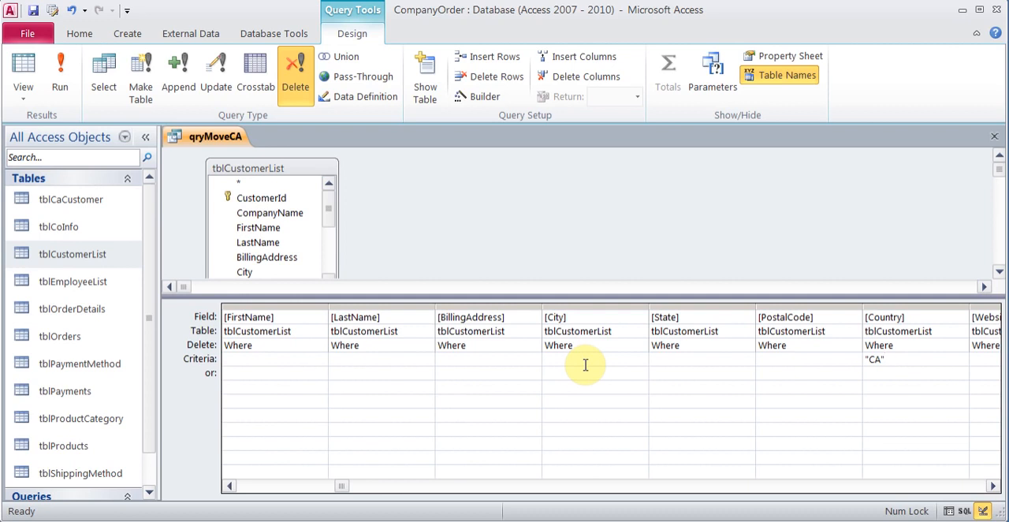
Step: Clear the "CA" criterion from the Country field of the query
key(BackSpace)
key(BackSpace)
key(BackSpace)
key(BackSpace)
Step: Enter [What Barcode] as a parameter prompt in the City field's criteria and remove it again
click(593, 361)
text([Wha)
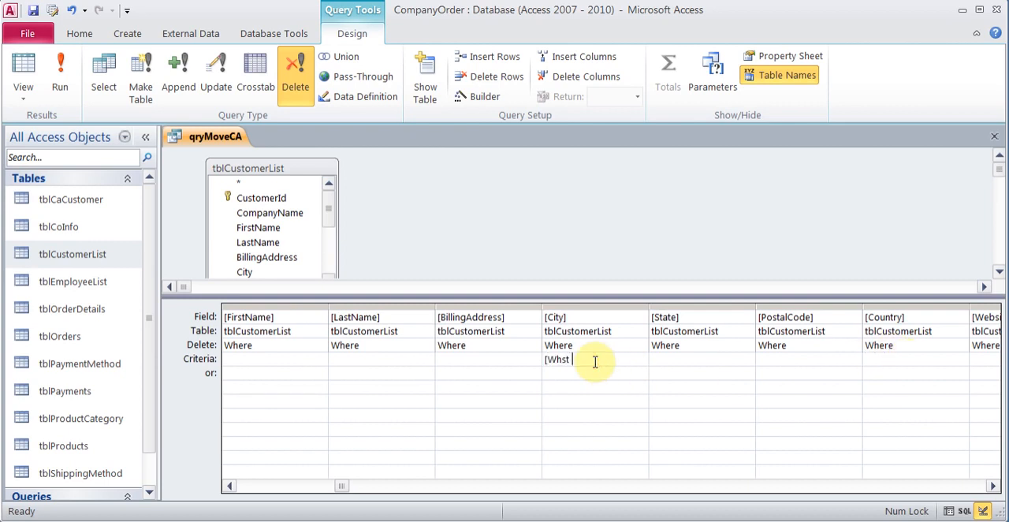
text(t Barcode])
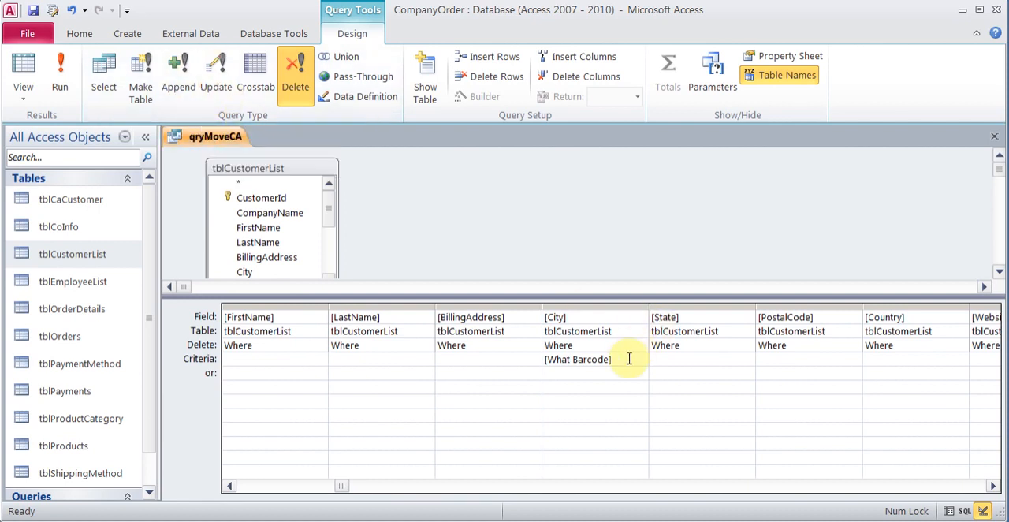
drag(628, 360, 551, 360)
key(Delete)
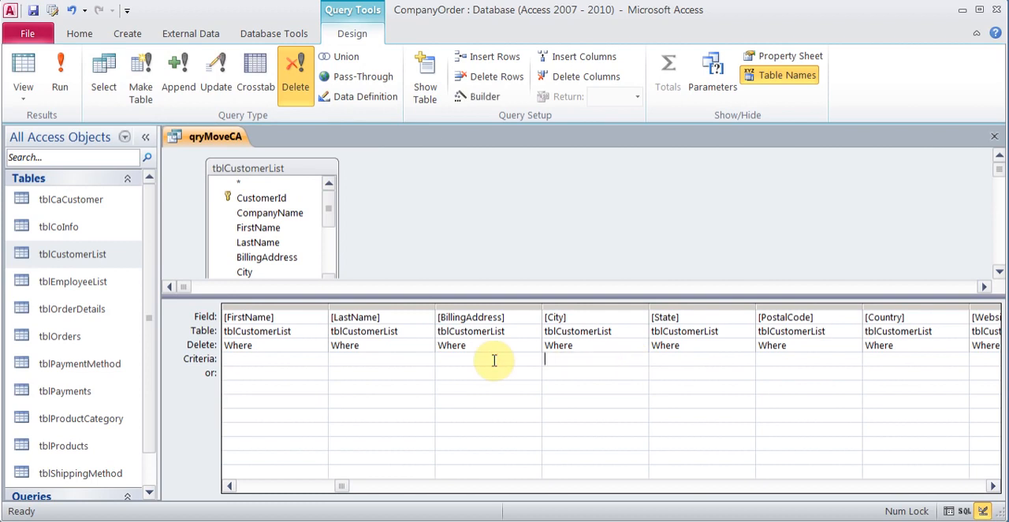
Step: Change qryMoveCA to an update query that sets Country to "USA" where the criterion is "US"
click(220, 77)
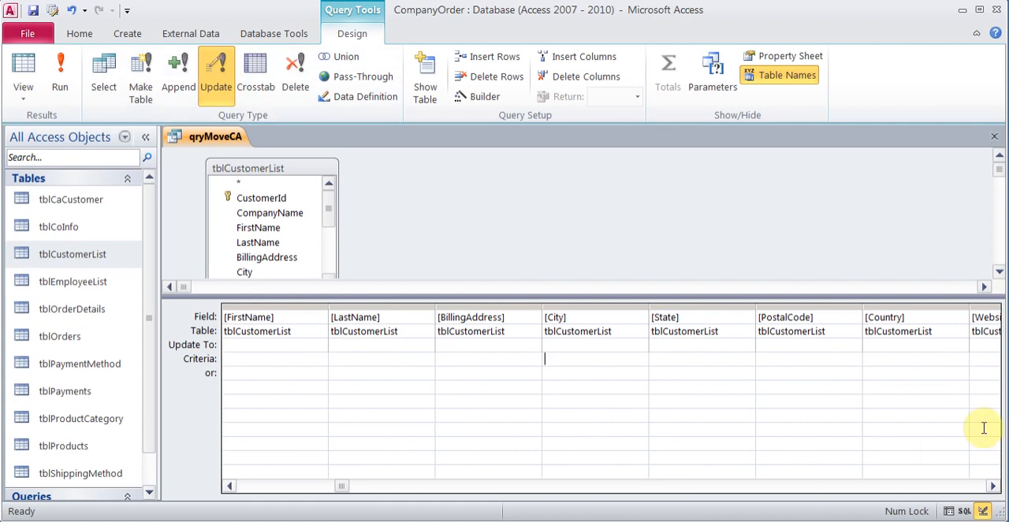
click(994, 486)
click(994, 486)
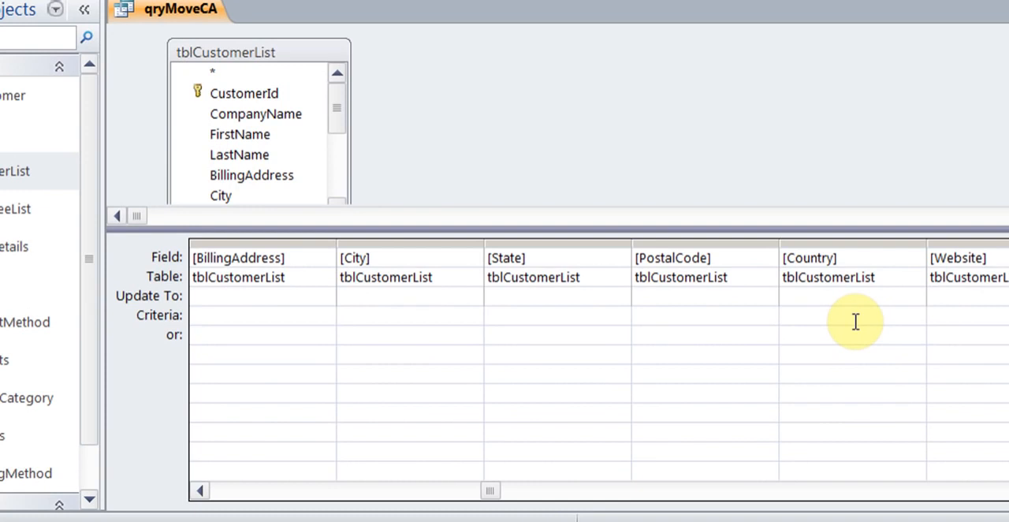
click(796, 312)
text(USA)
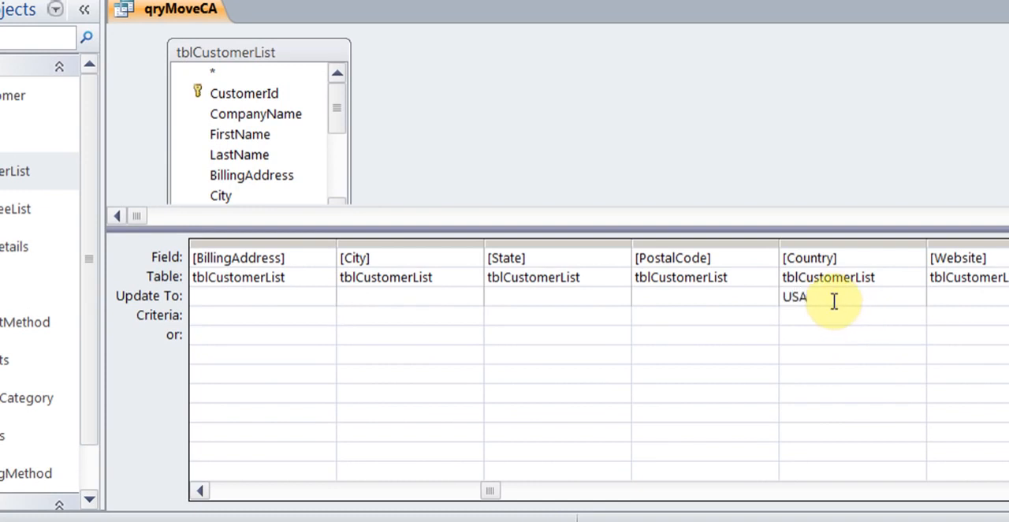
click(823, 317)
text(US)
key(Down)
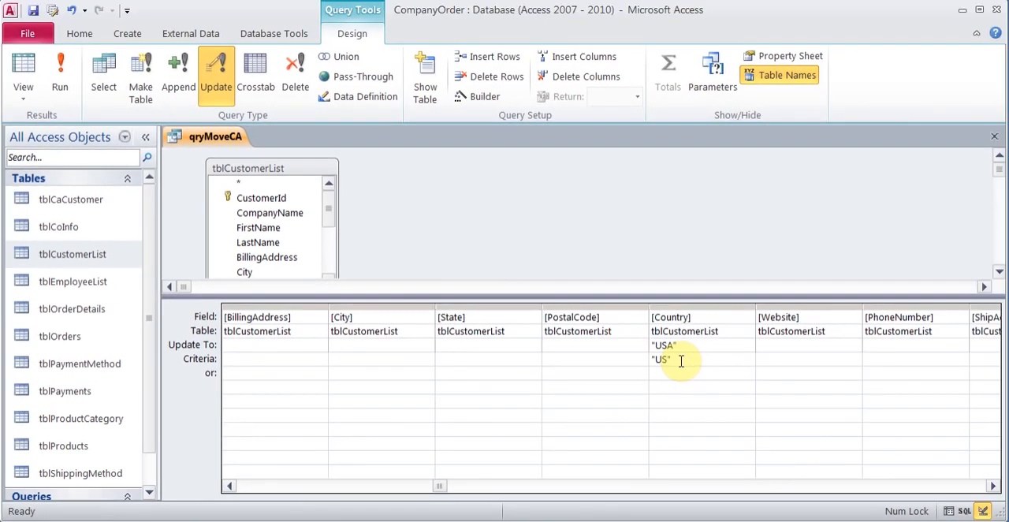
Step: Run the update query and check the Country values in tblCustomerList
click(60, 75)
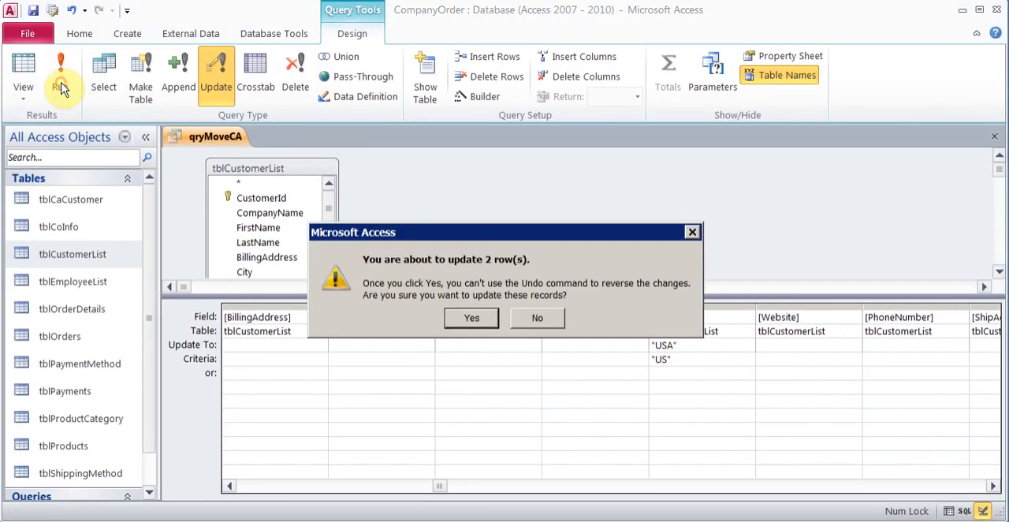
click(477, 319)
double_click(73, 257)
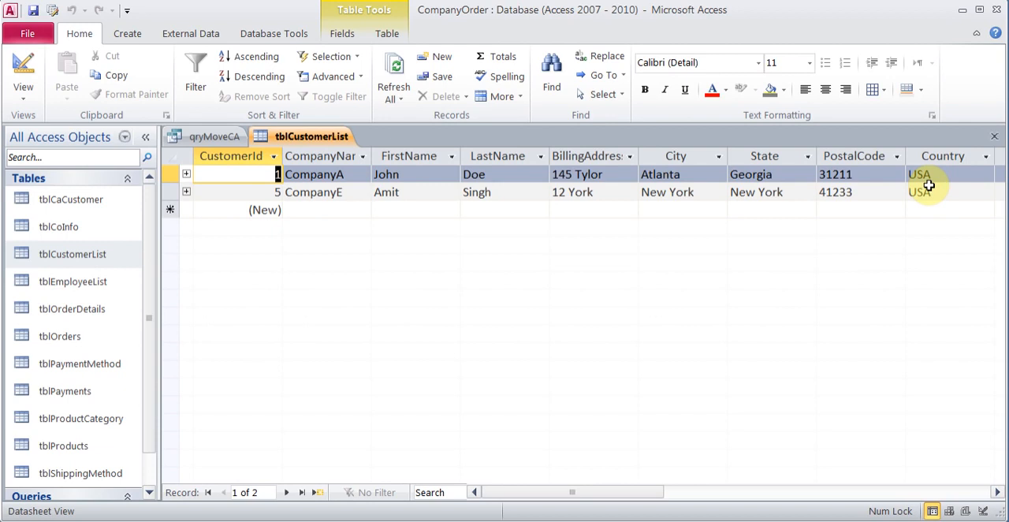
click(995, 138)
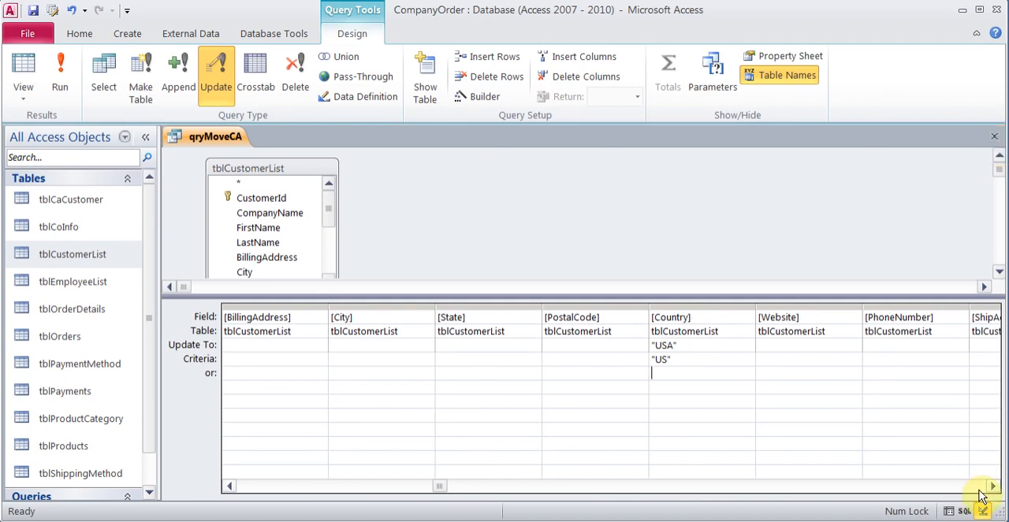
Step: Close qryMoveCA and save the changes to its design
click(155, 347)
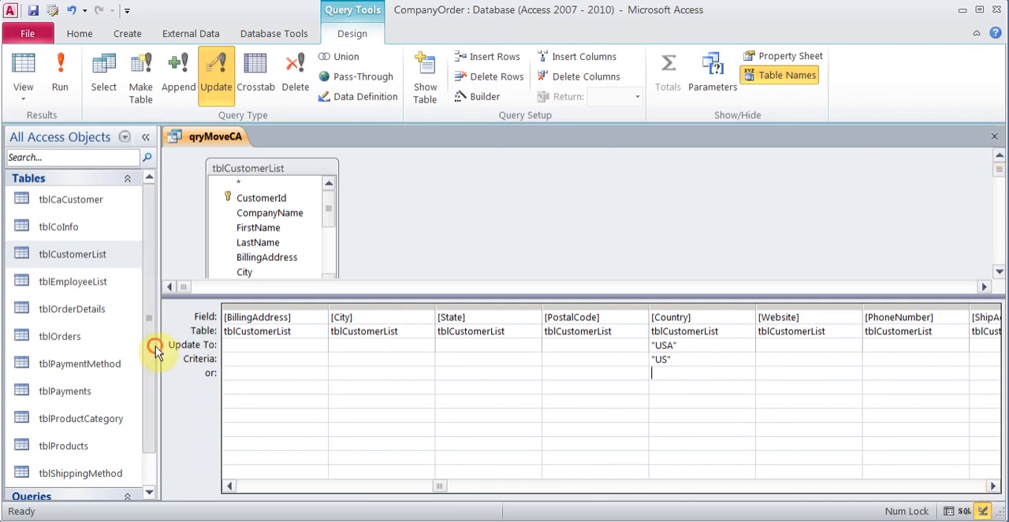
drag(156, 347, 153, 462)
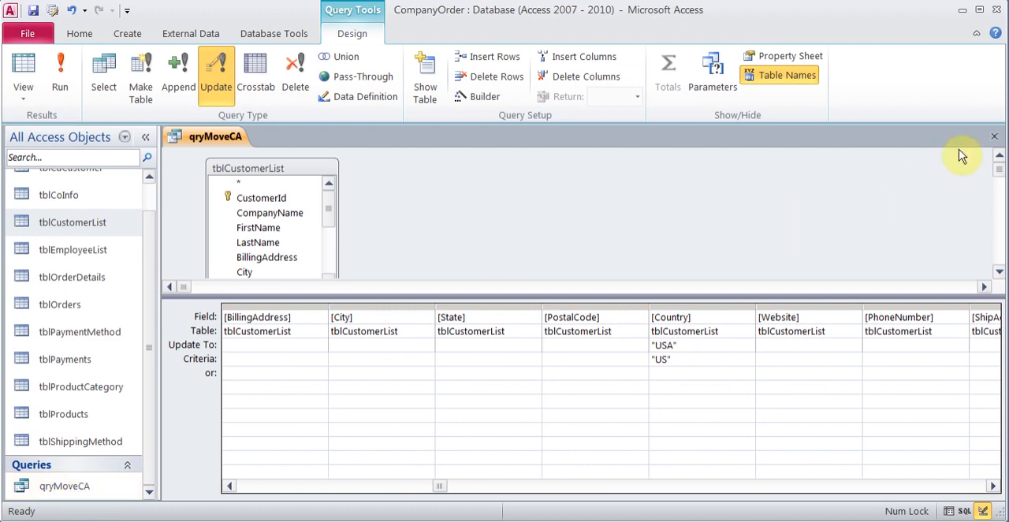
click(994, 137)
click(438, 309)
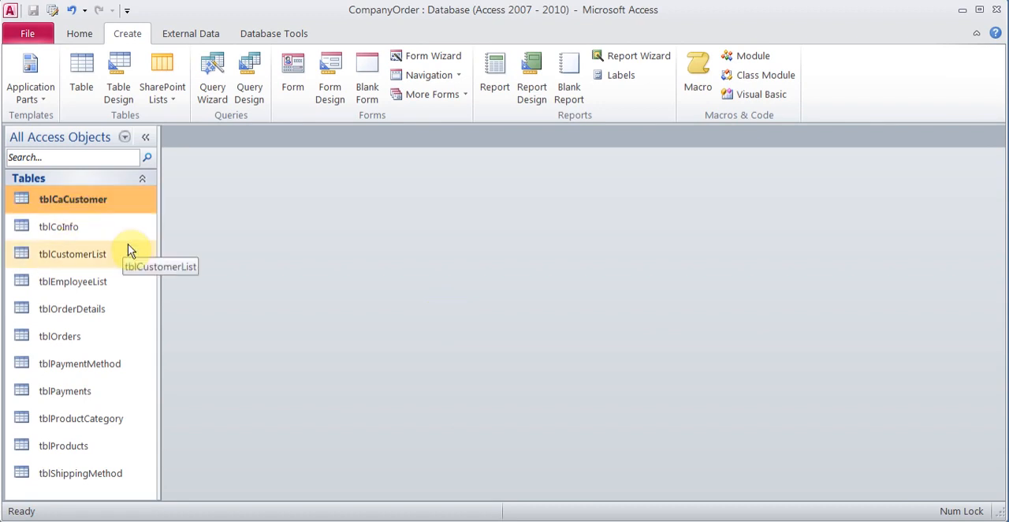
Step: Review the records in tblCaCustomer and in tblCustomerList, closing each table after viewing it
double_click(88, 200)
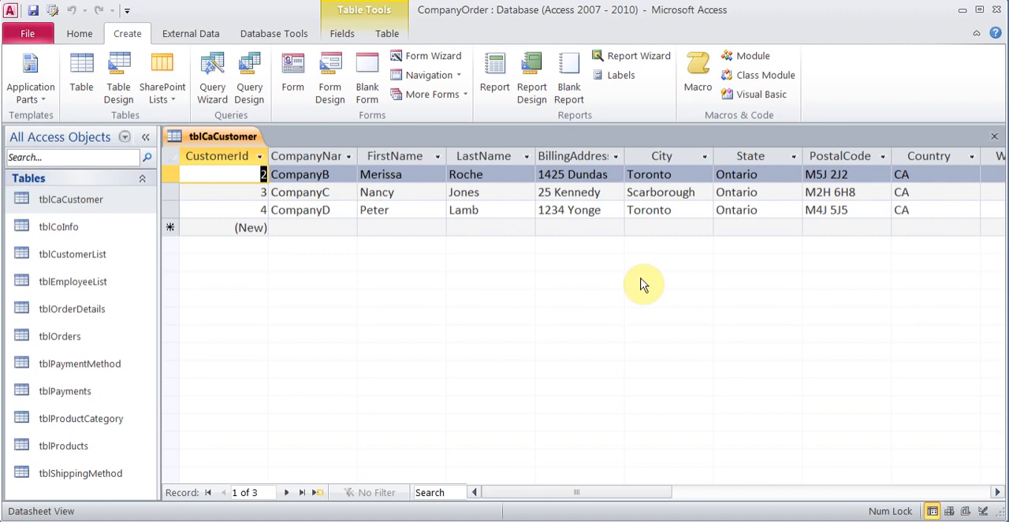
click(994, 140)
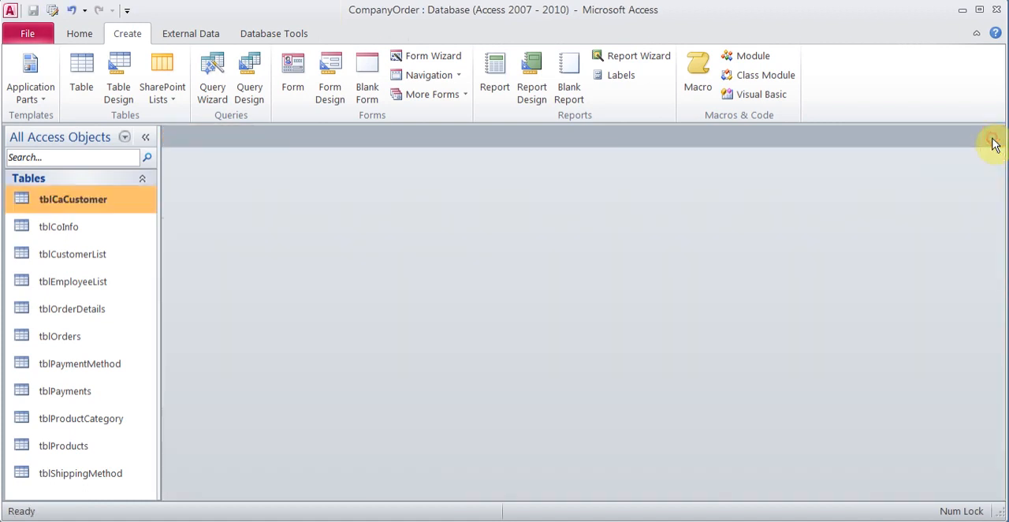
click(76, 265)
double_click(76, 265)
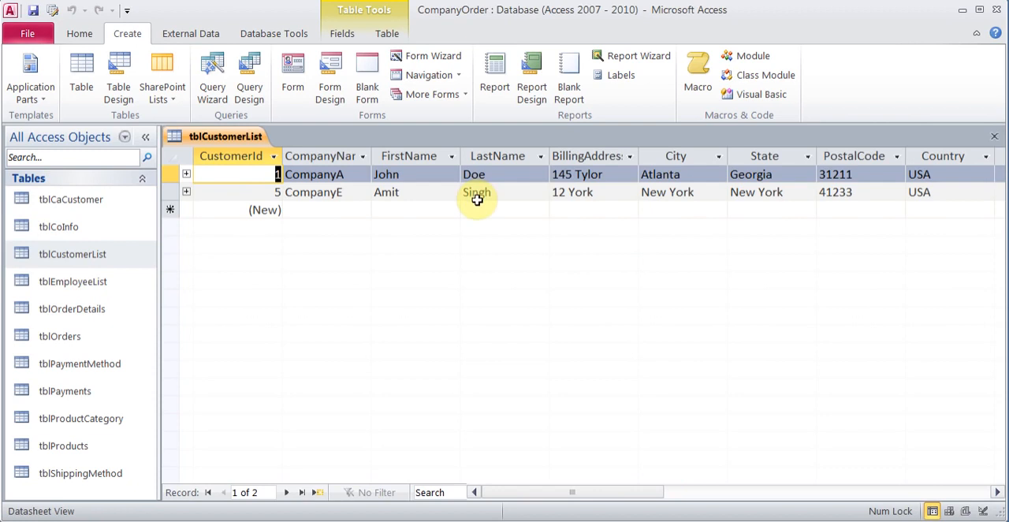
click(994, 136)
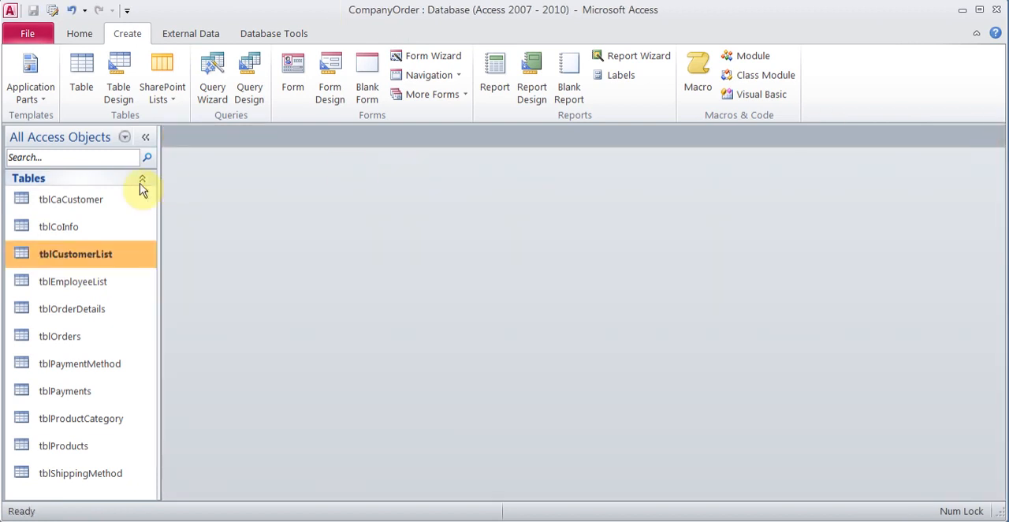
Step: Set up a simple detail query containing all fields of tblCaCustomer with the Simple Query Wizard
click(105, 200)
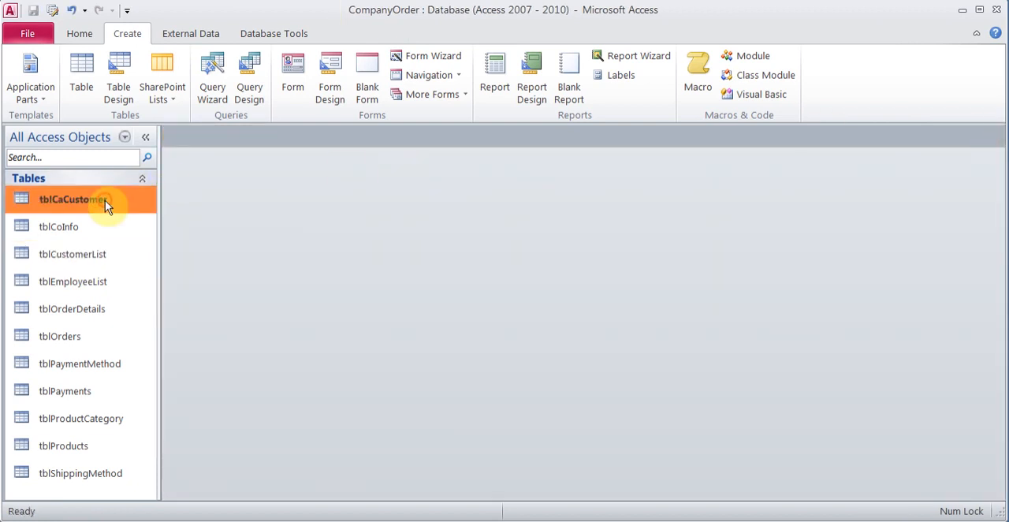
click(209, 84)
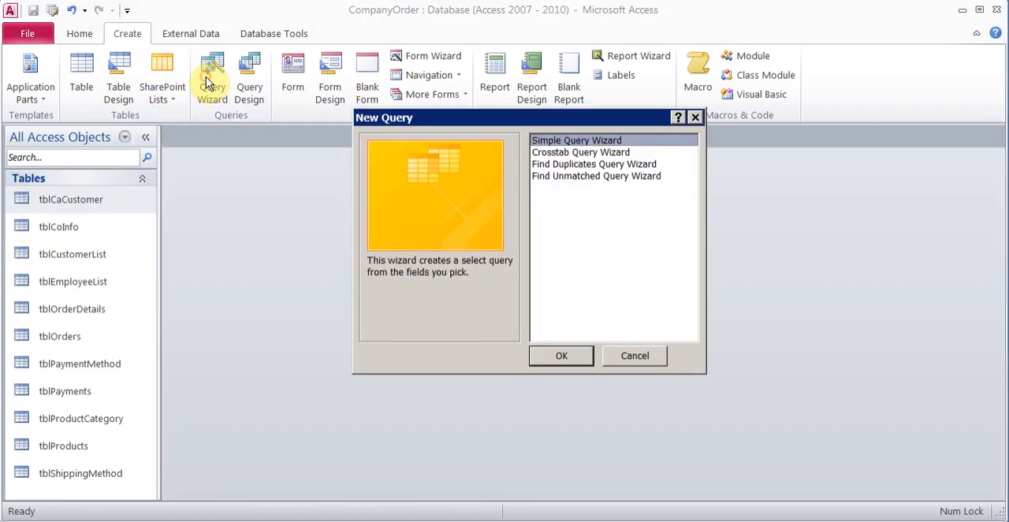
click(543, 356)
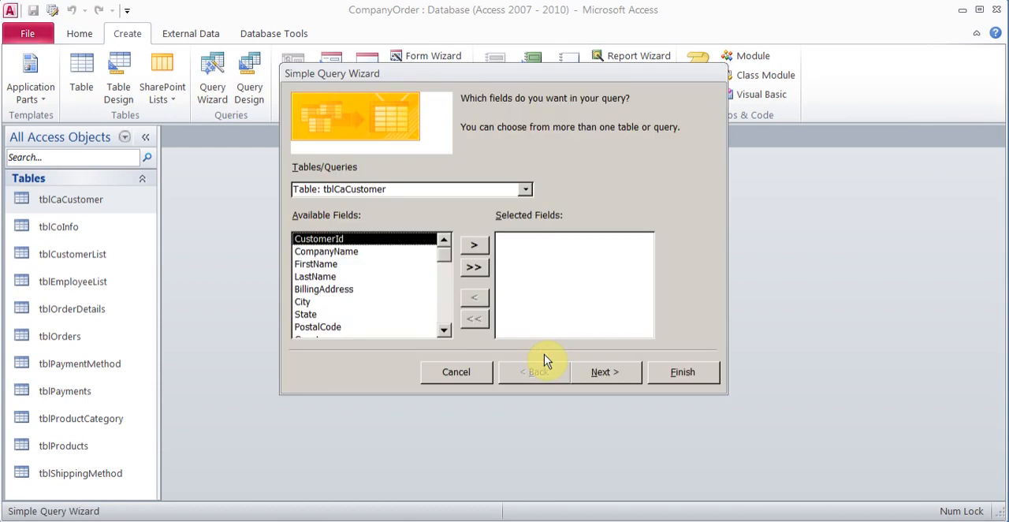
click(470, 270)
click(607, 377)
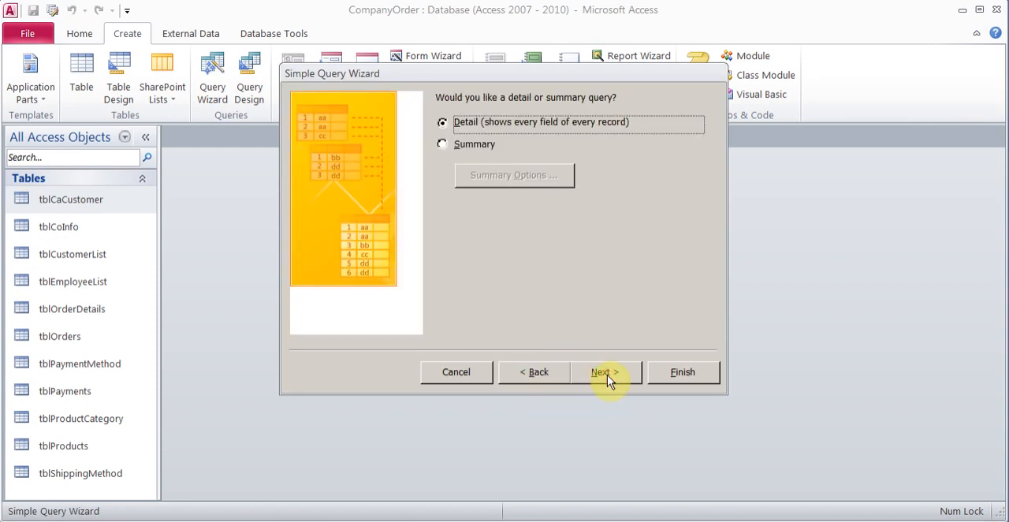
click(607, 377)
Step: Title the new query qryMoveCA and finish the wizard with the option to modify the query design
drag(545, 120, 404, 123)
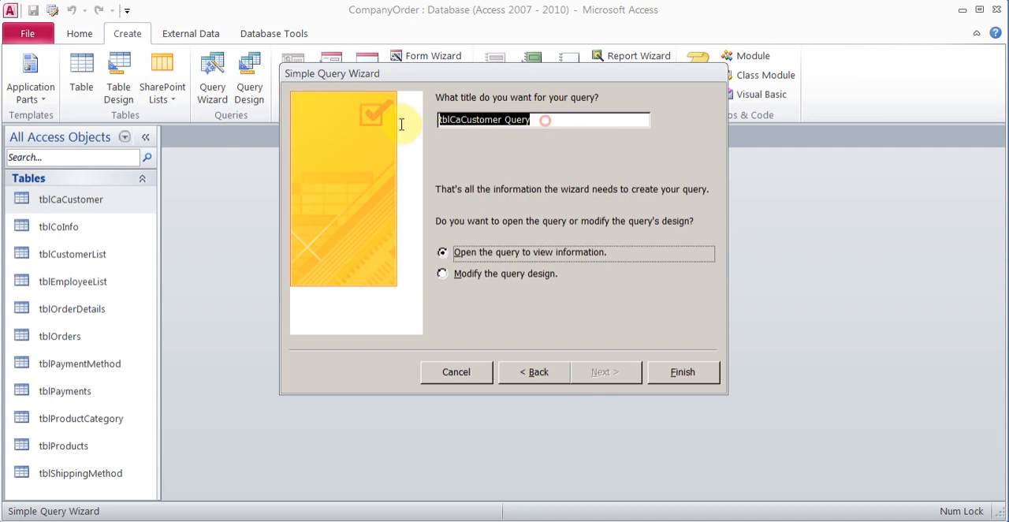
text(qryMoveCA)
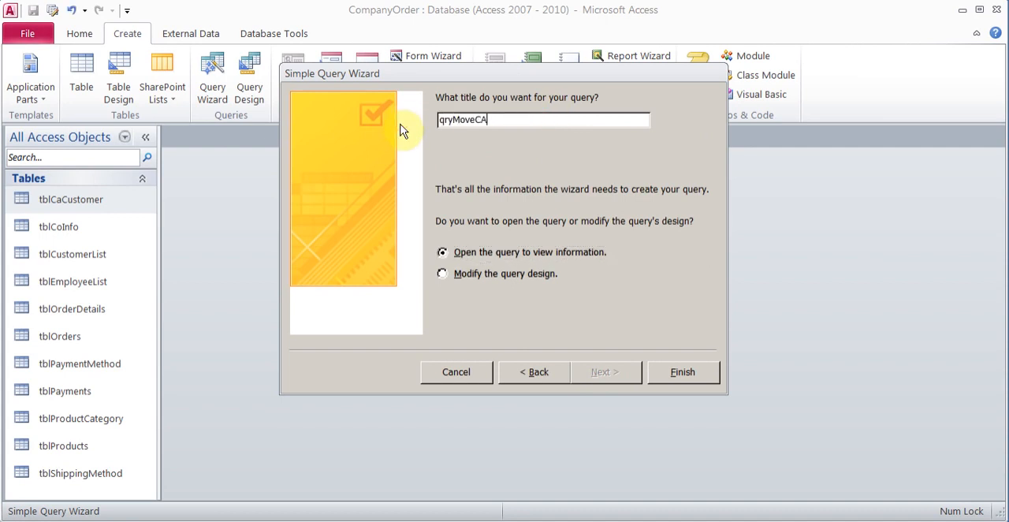
click(505, 273)
click(712, 380)
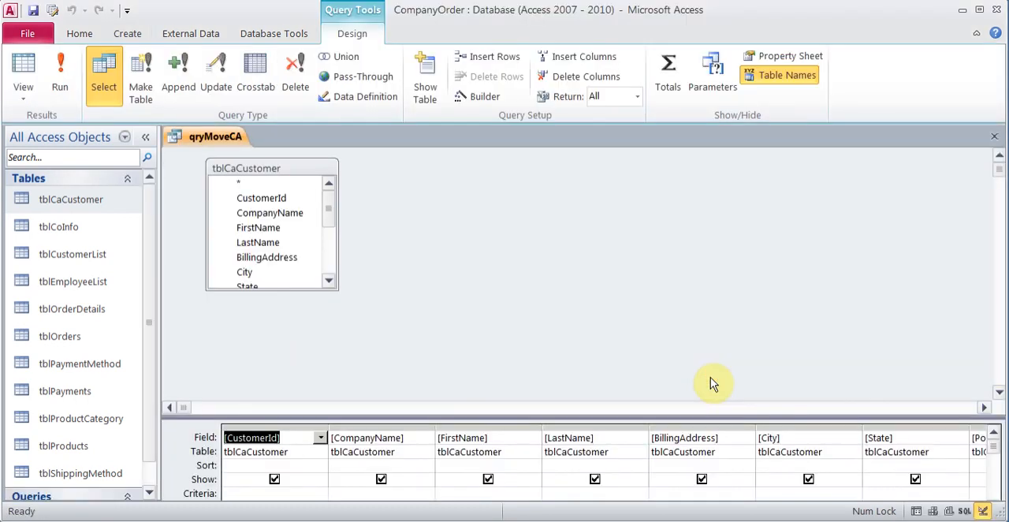
Step: Enlarge the design grid and change qryMoveCA to an append query targeting tblCustomerList in the current database
drag(773, 417, 714, 292)
click(179, 79)
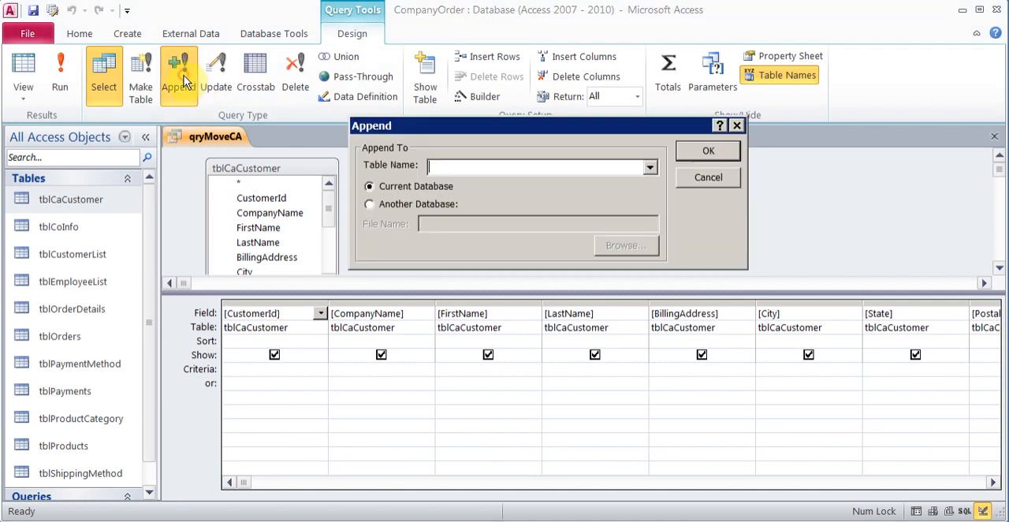
click(650, 168)
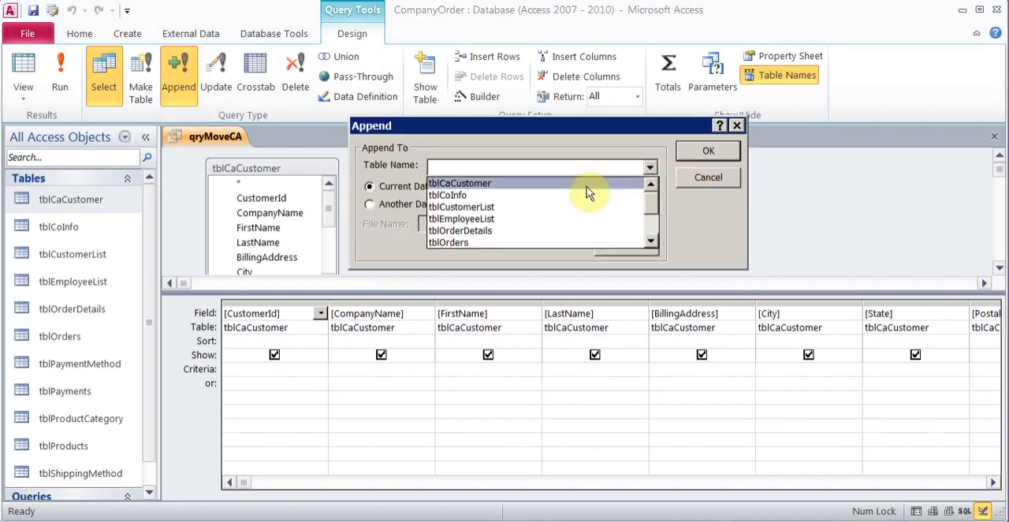
click(563, 207)
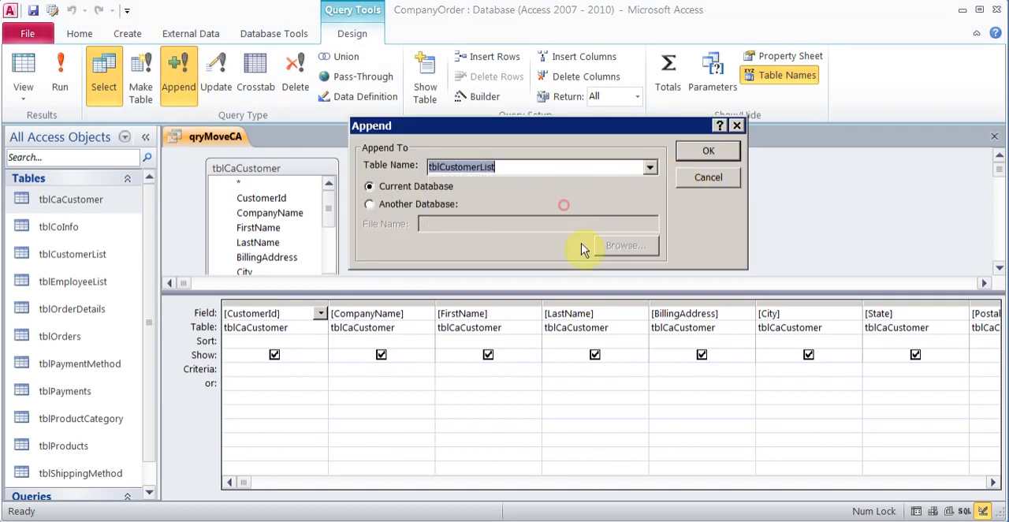
click(694, 153)
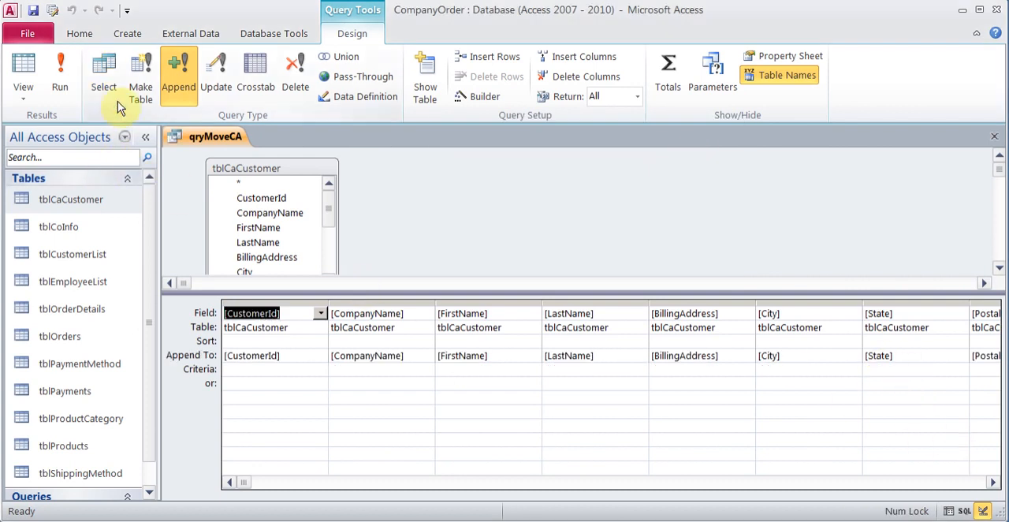
Step: Run the qryMoveCA append query, confirm appending the rows, and close it with its design changes saved
click(67, 89)
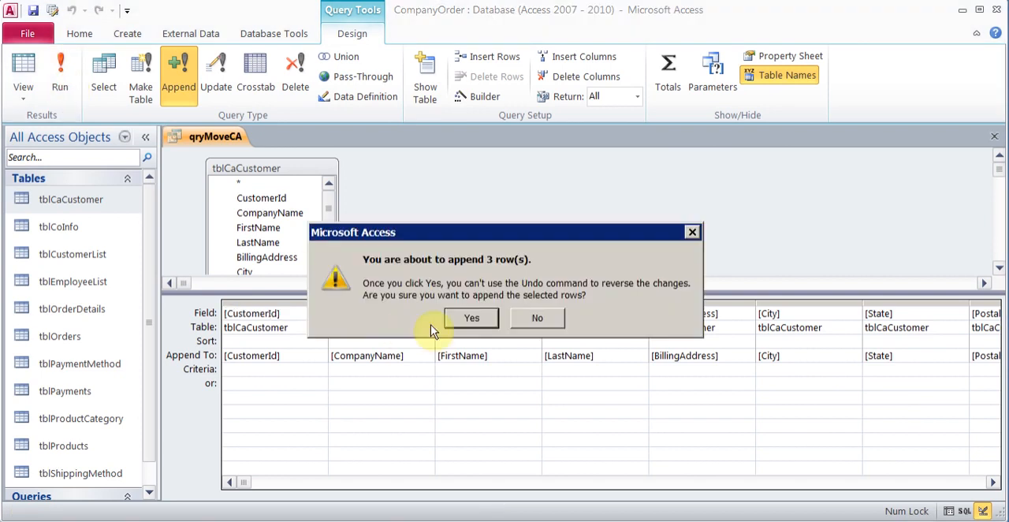
click(458, 324)
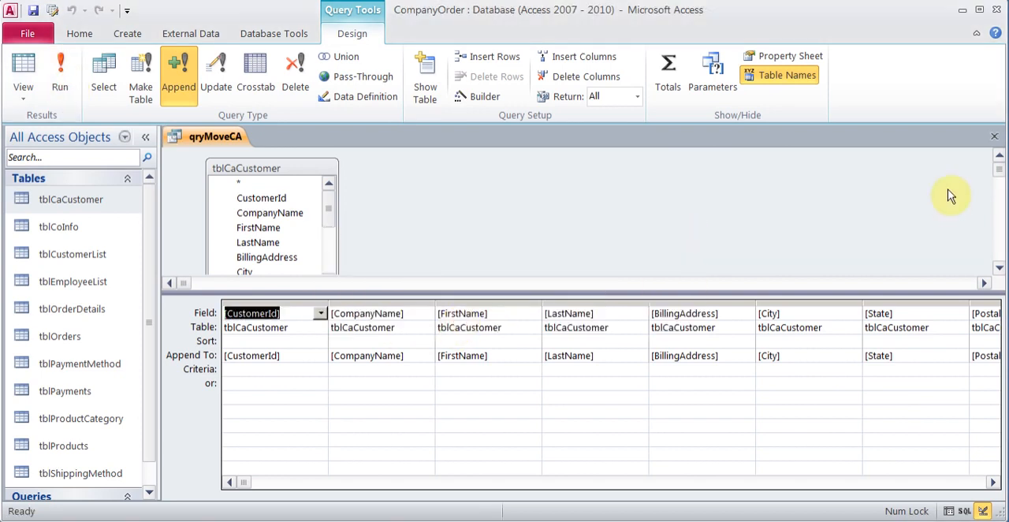
click(994, 137)
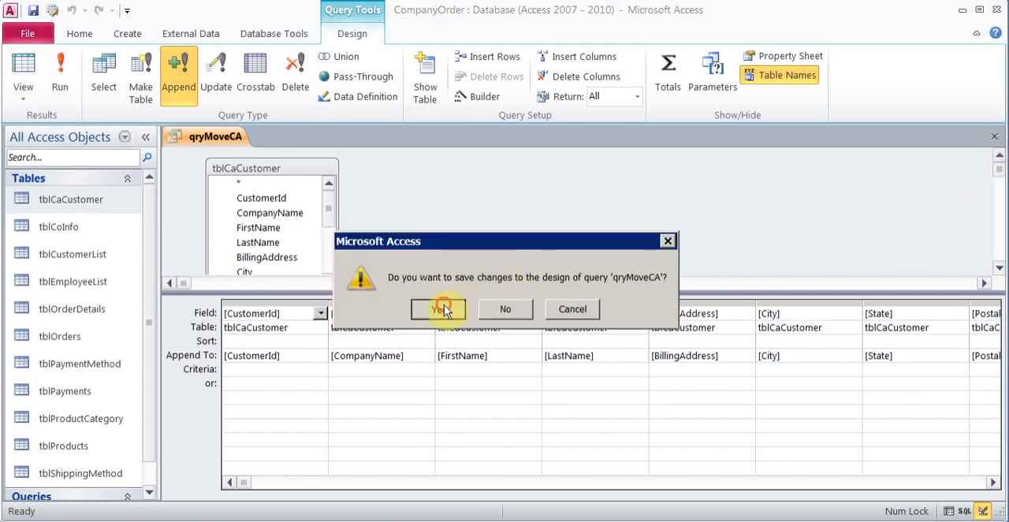
click(444, 308)
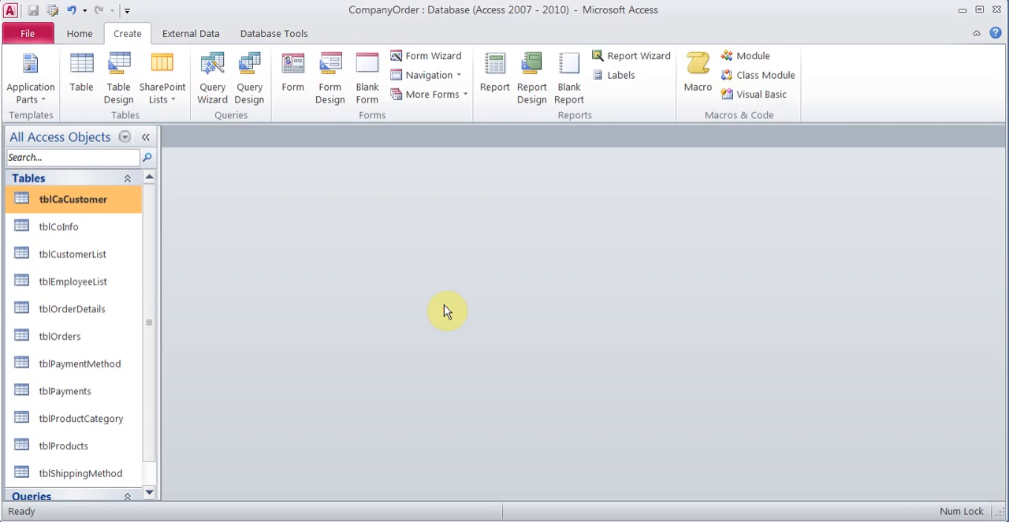
Step: Check the records in tblCustomerList and in tblCaCustomer, closing each table after viewing it
double_click(100, 256)
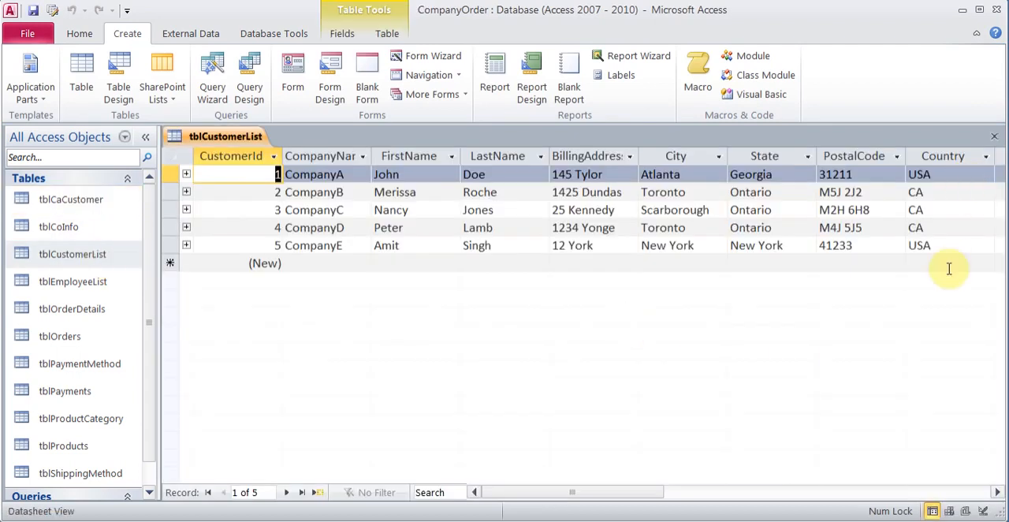
click(994, 136)
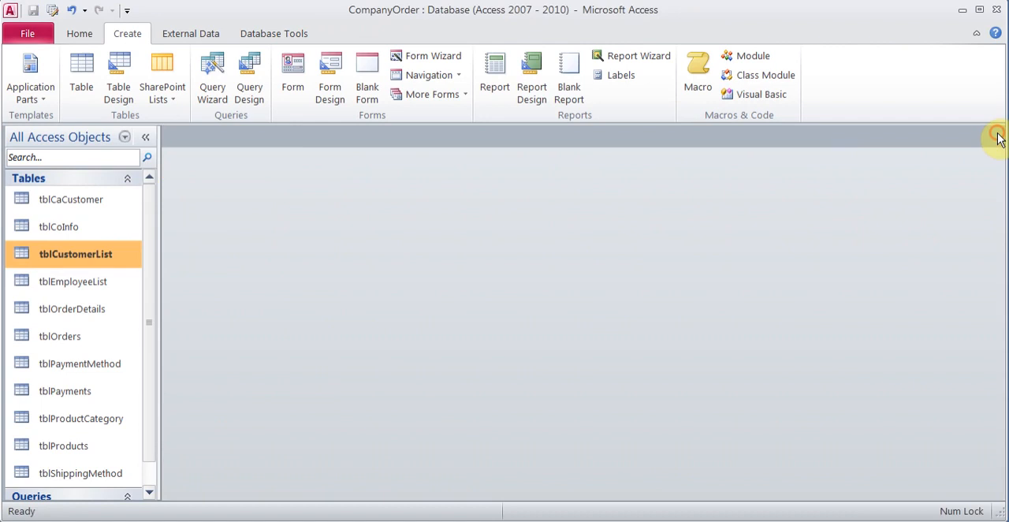
click(90, 206)
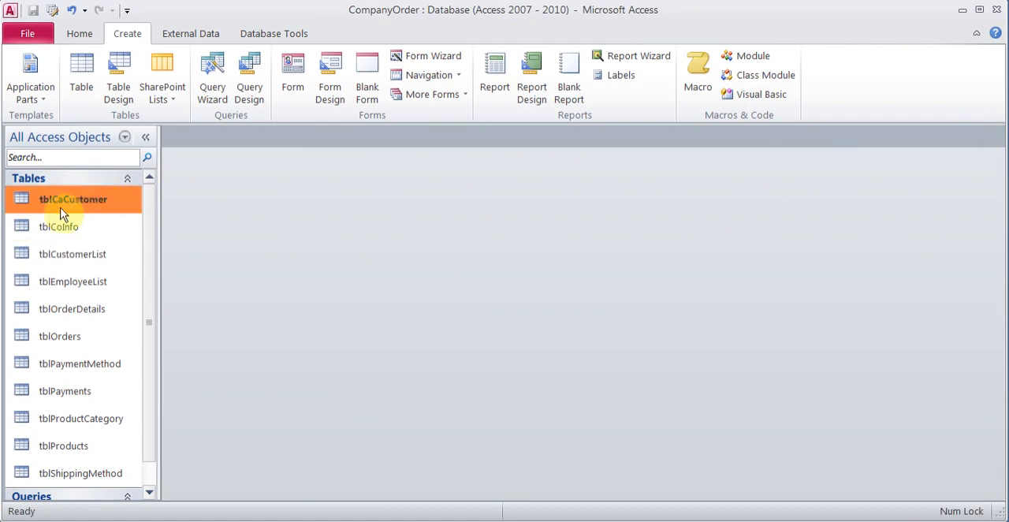
double_click(90, 207)
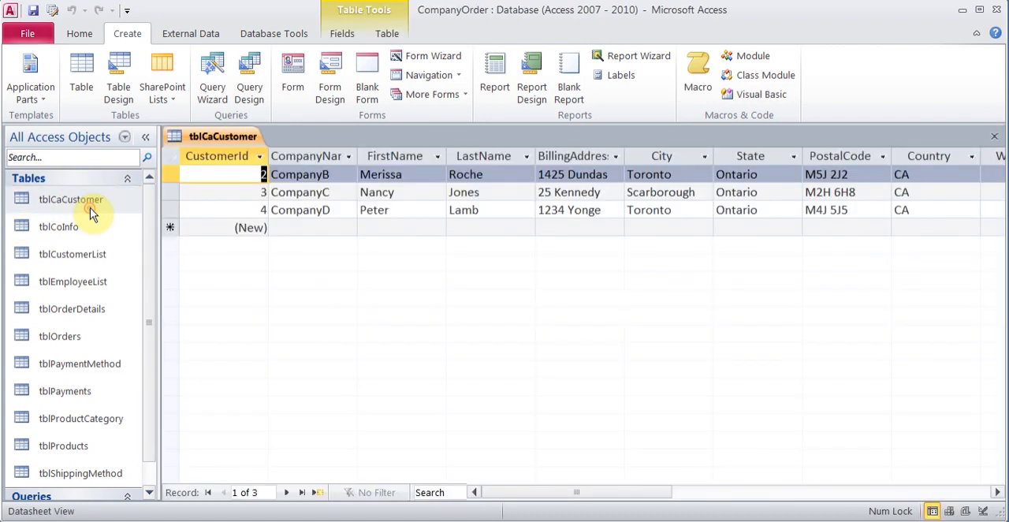
click(994, 138)
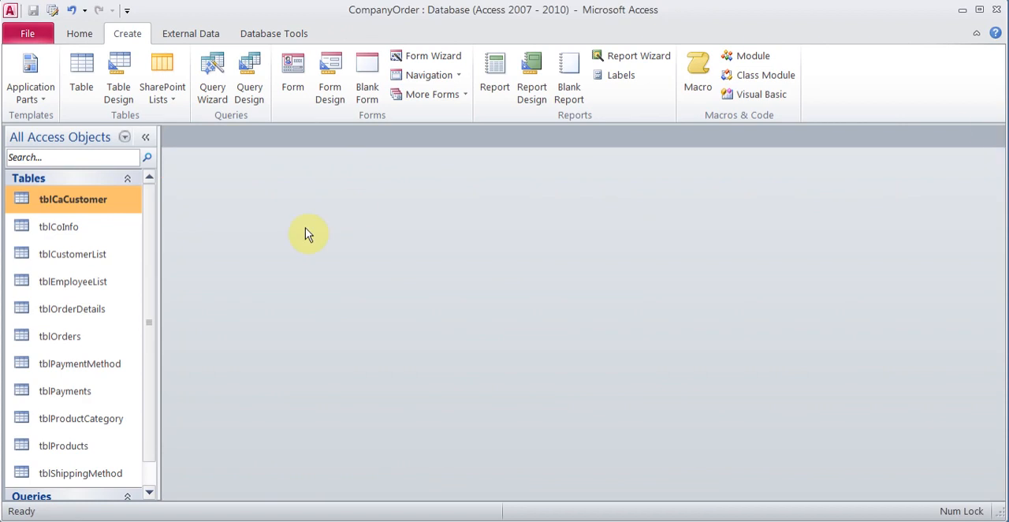
Step: Set up another detail query with the Simple Query Wizard, including every field of tblCaCustomer
click(211, 82)
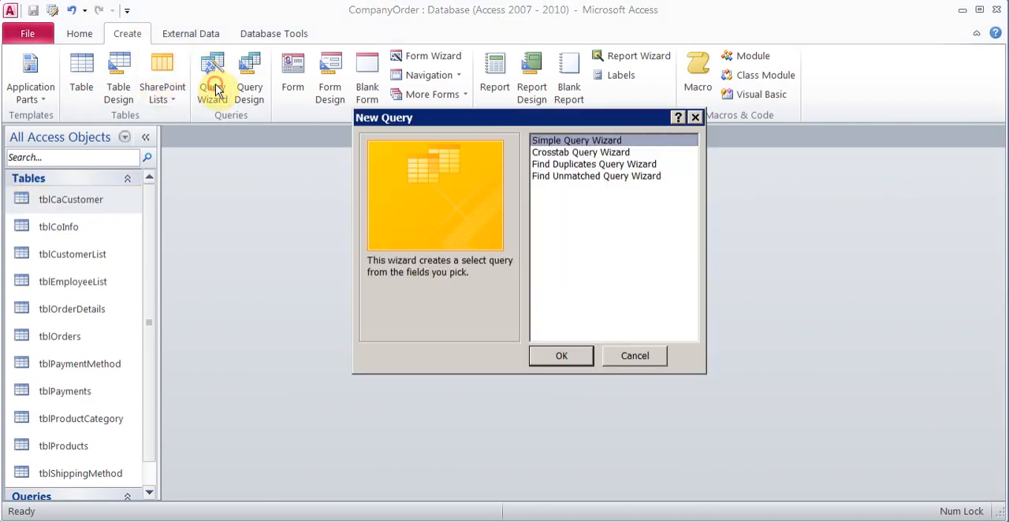
click(559, 356)
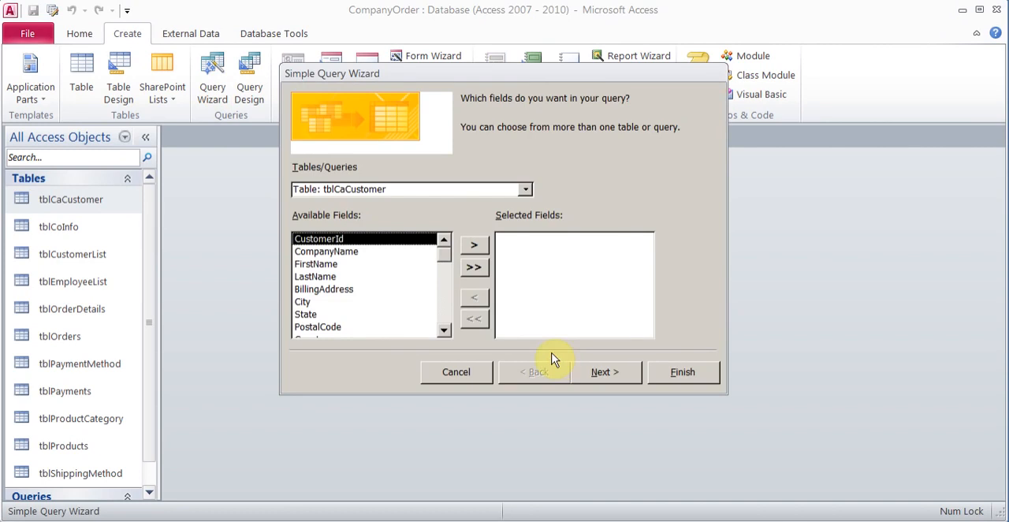
click(472, 268)
click(615, 373)
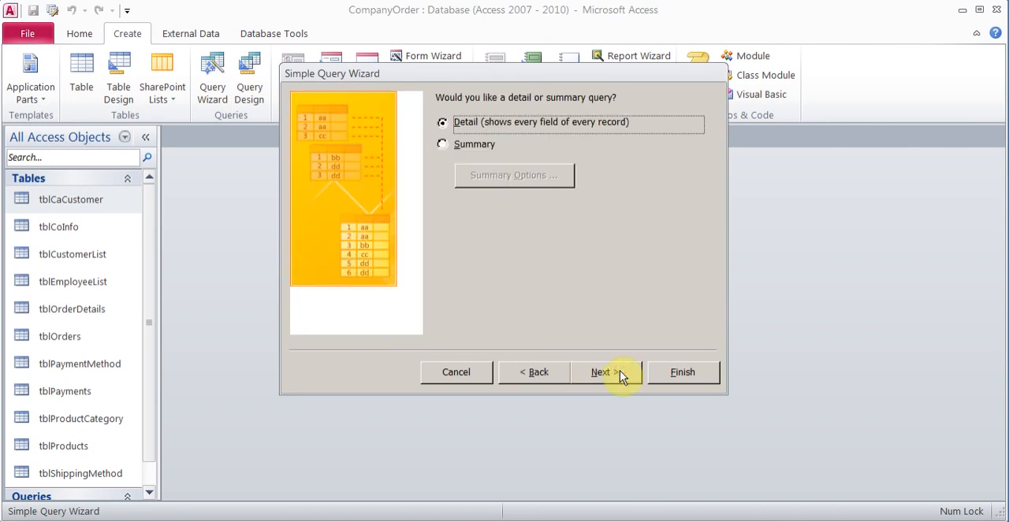
click(607, 372)
Step: Title the query qryDeleteCa and finish the wizard with the option to modify the query design
drag(547, 123, 414, 125)
text(qryDeleteCa)
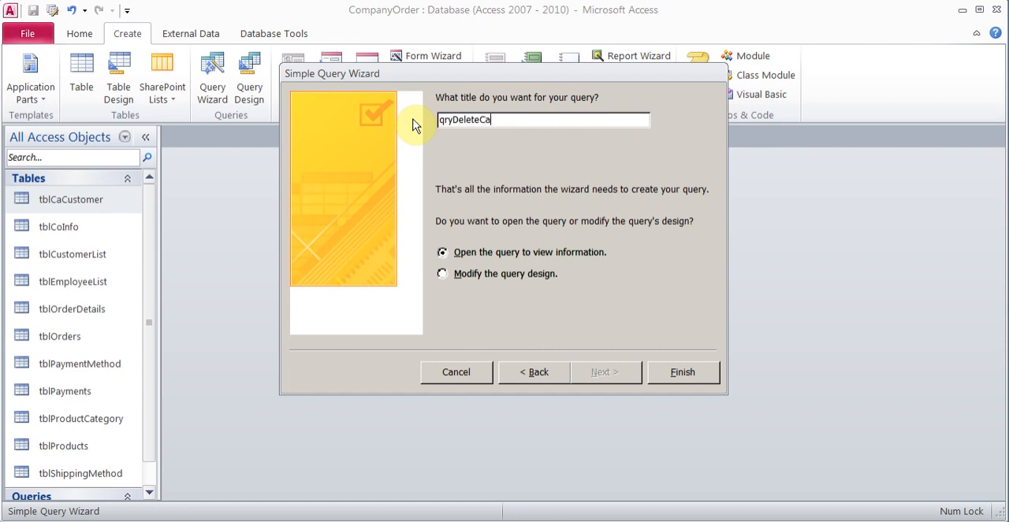
click(544, 278)
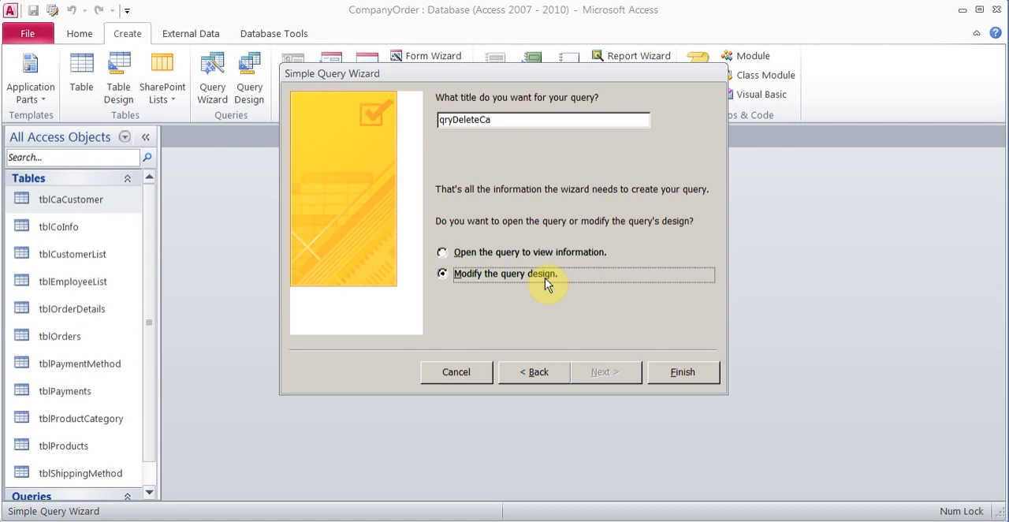
click(693, 372)
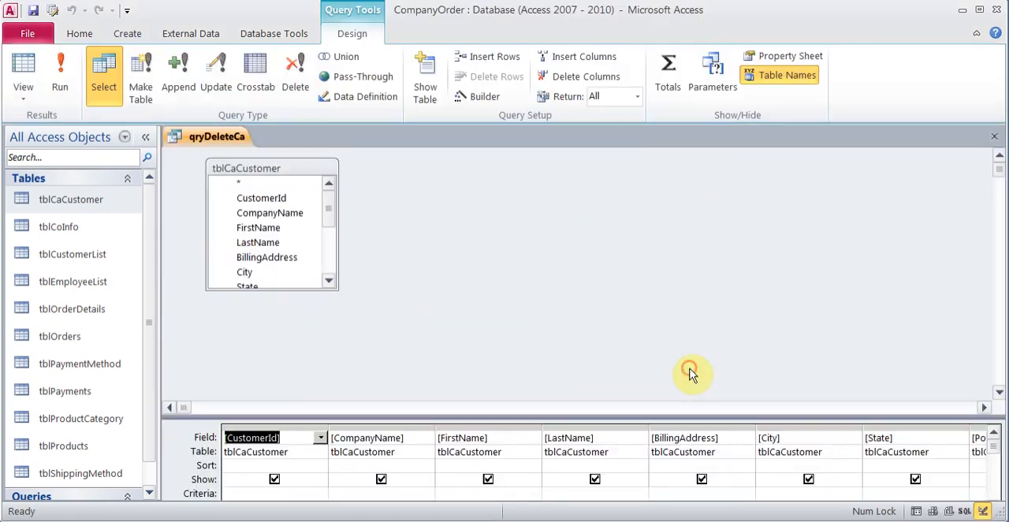
Step: Enlarge the design grid, change qryDeleteCa to a delete query, and enter CA as the criterion for the Country field
drag(447, 414, 432, 309)
click(290, 86)
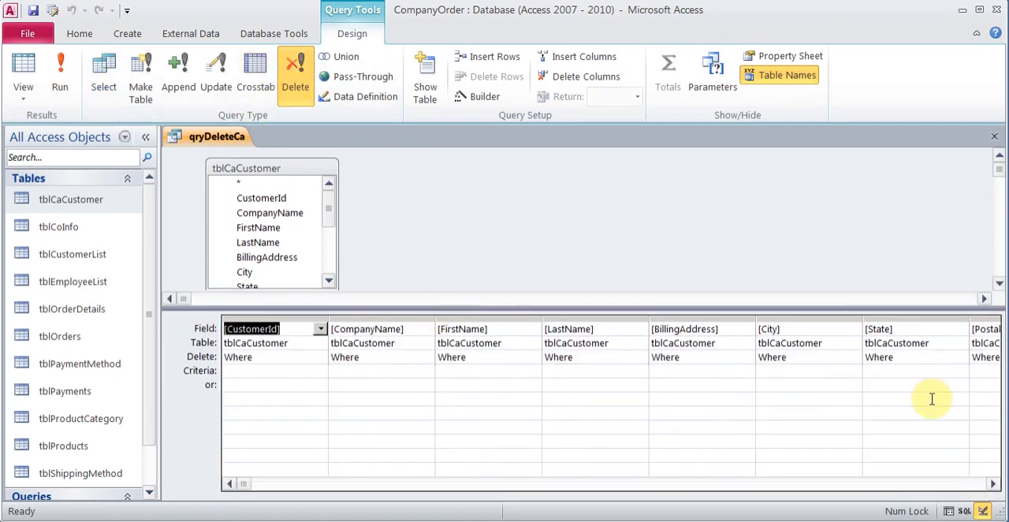
click(993, 484)
click(992, 485)
click(993, 484)
click(799, 370)
text(CA)
key(Escape)
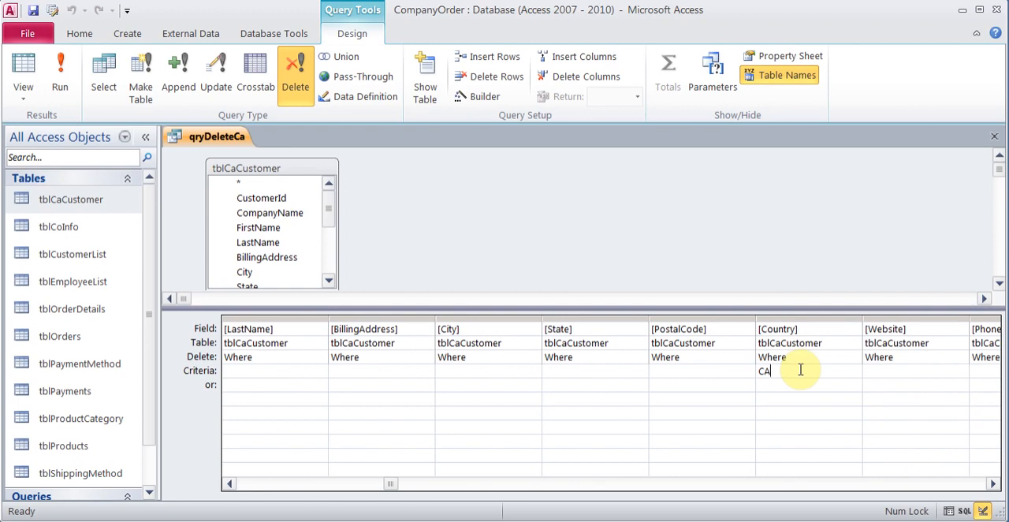
Step: Run the qryDeleteCa delete query, confirm deleting the rows, and close it with its design changes saved
click(60, 70)
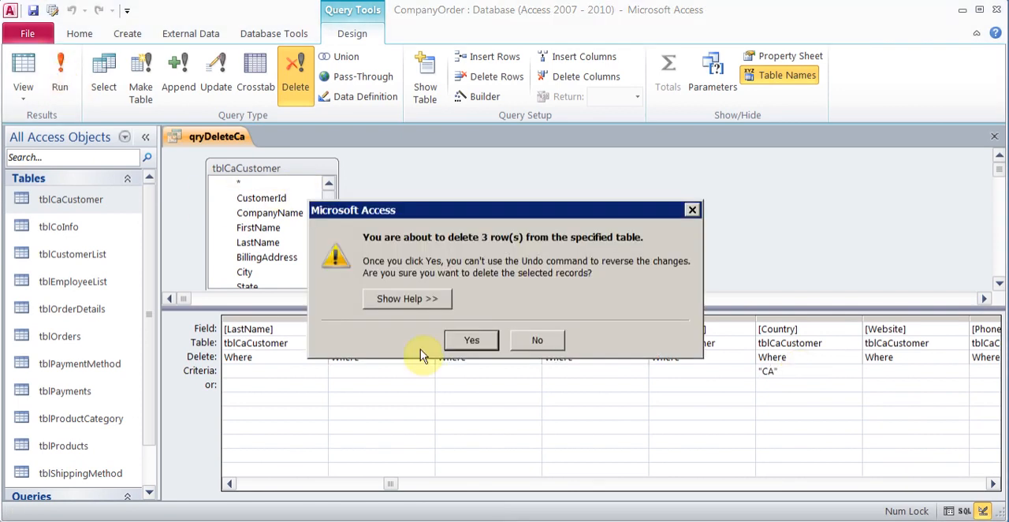
click(464, 342)
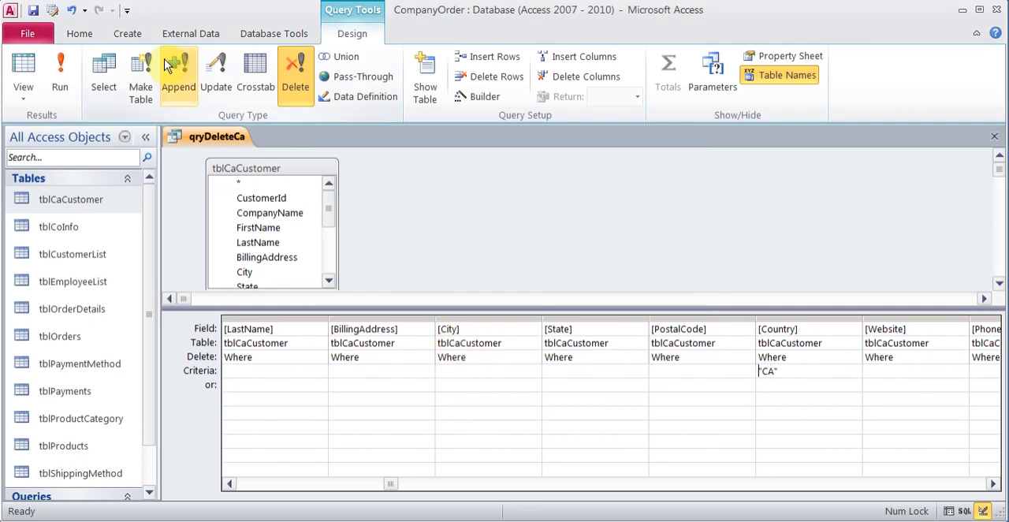
click(994, 136)
click(446, 312)
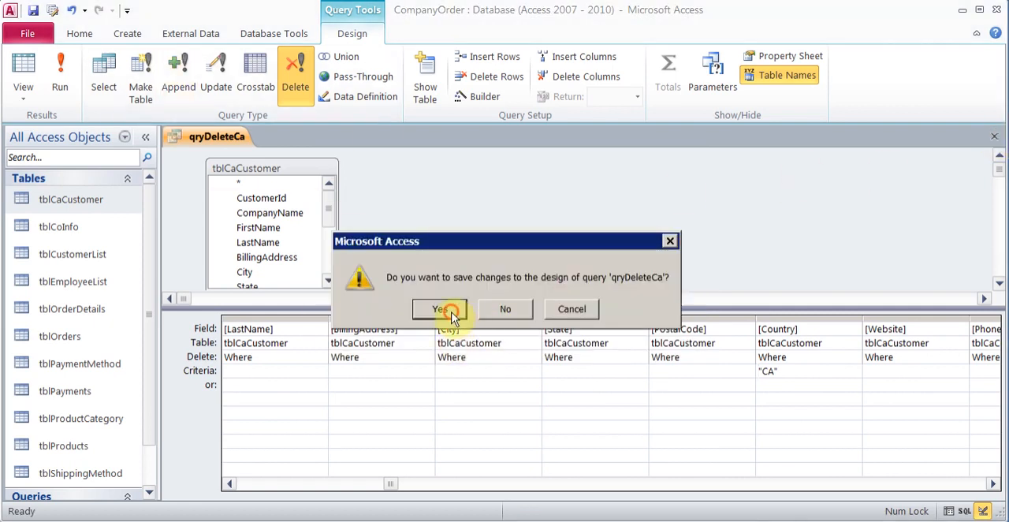
Step: Check the contents of tblCaCustomer, close the table, and look over the saved queries in the object list
double_click(82, 199)
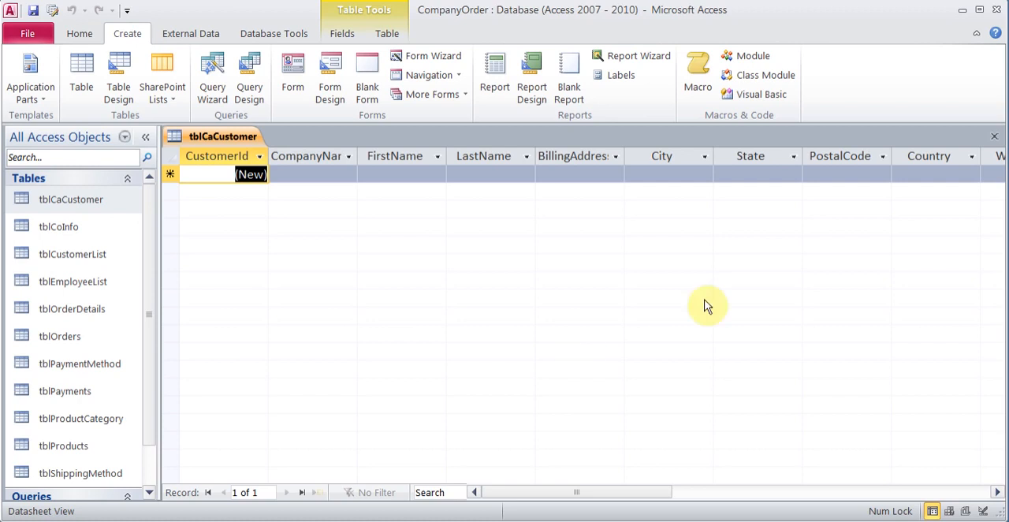
click(997, 138)
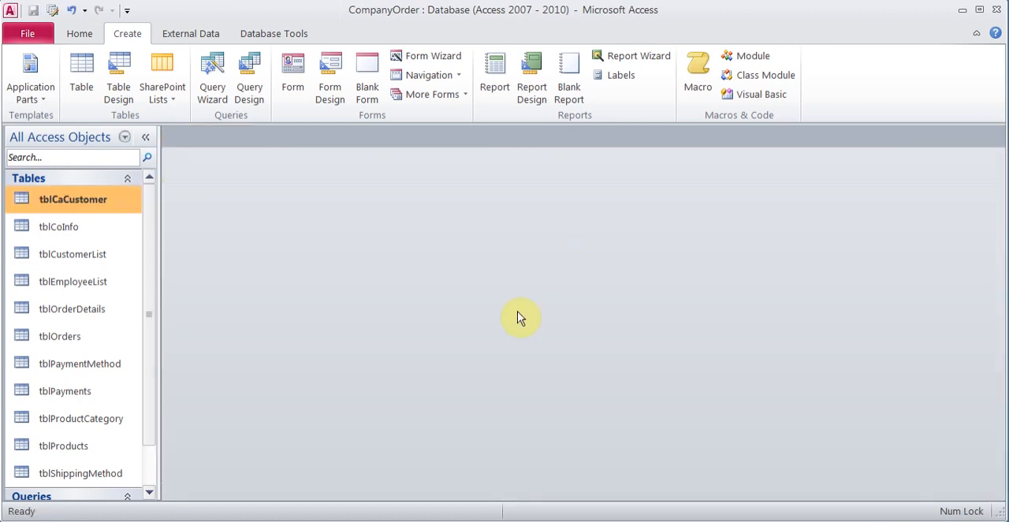
click(148, 494)
click(148, 494)
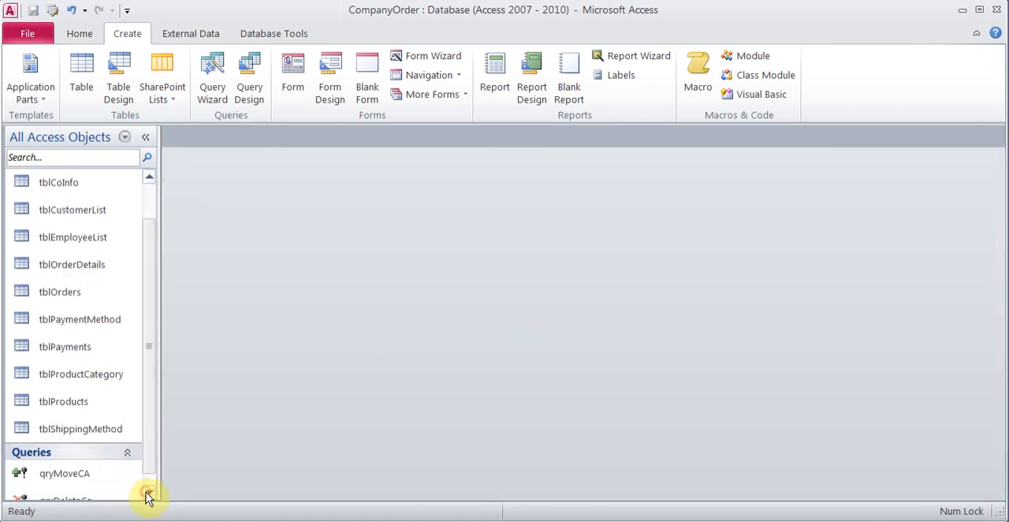
click(148, 494)
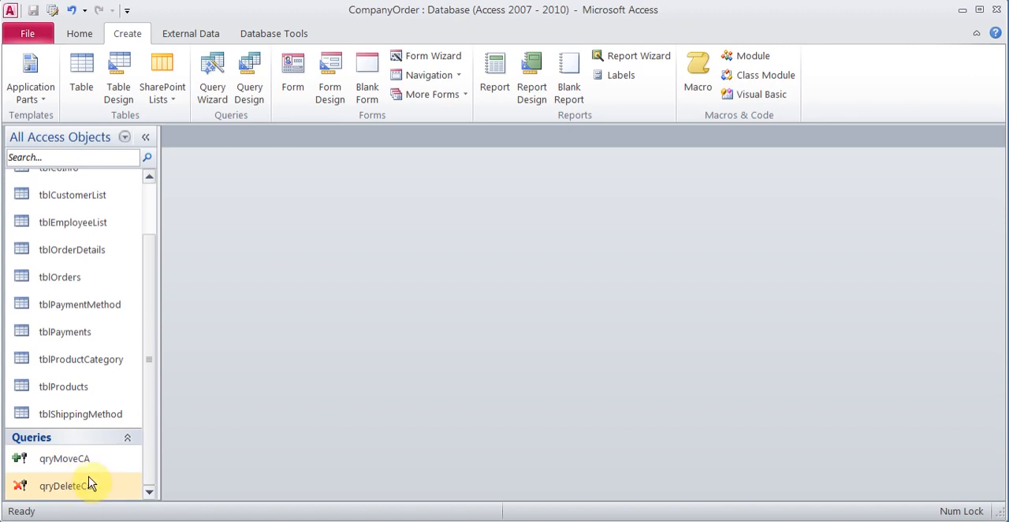
click(153, 204)
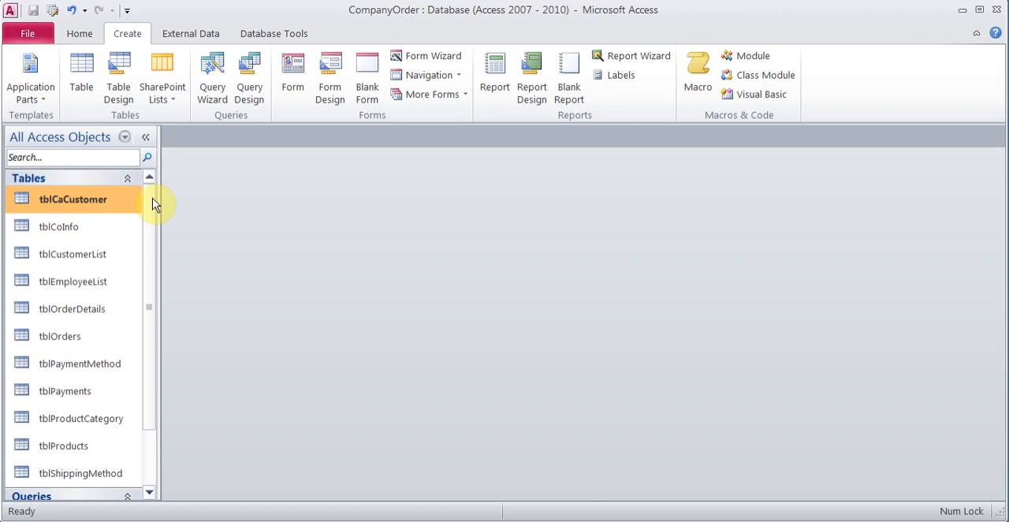
click(94, 200)
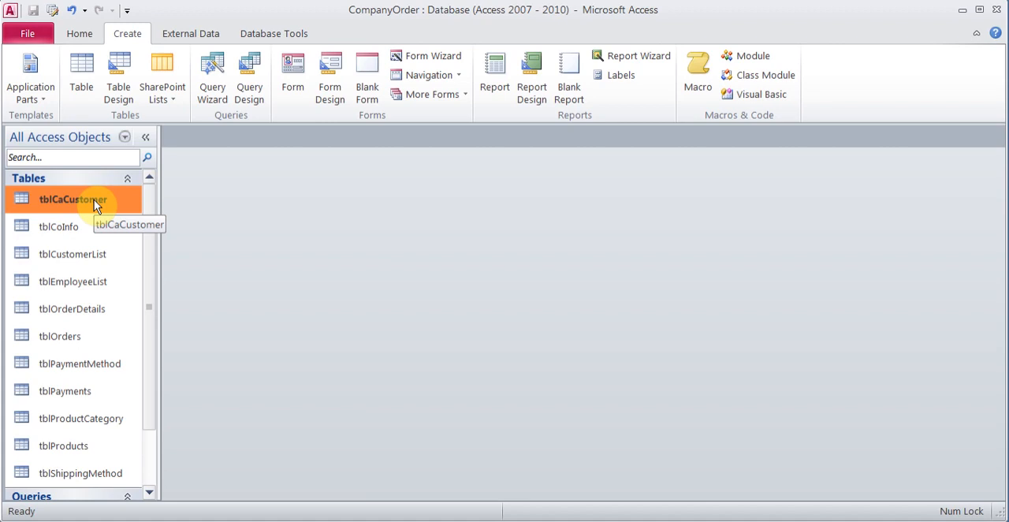
drag(94, 199, 93, 269)
click(89, 263)
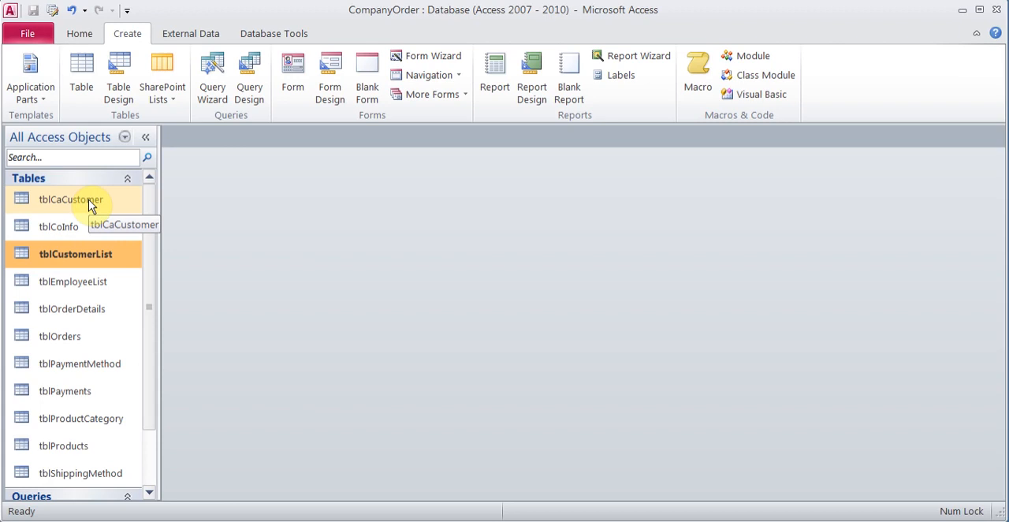
Step: Create a new macro and add an OpenQuery action with qryMoveCA as its query name
scroll(89, 207, down, 1)
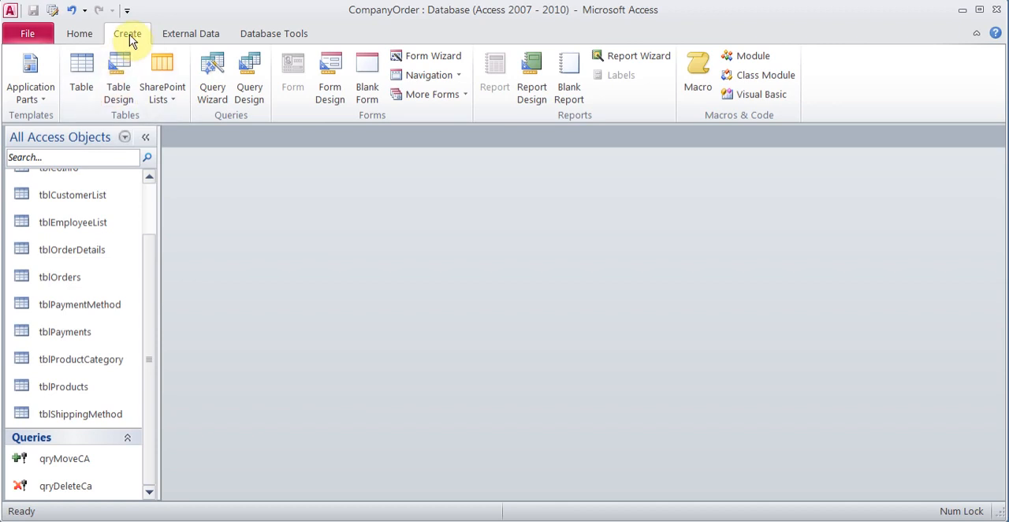
click(696, 78)
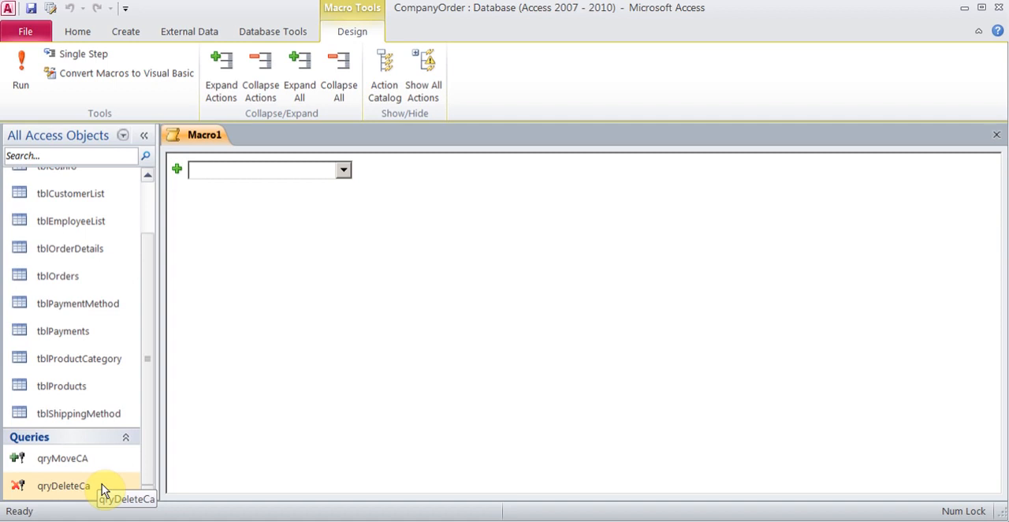
click(344, 170)
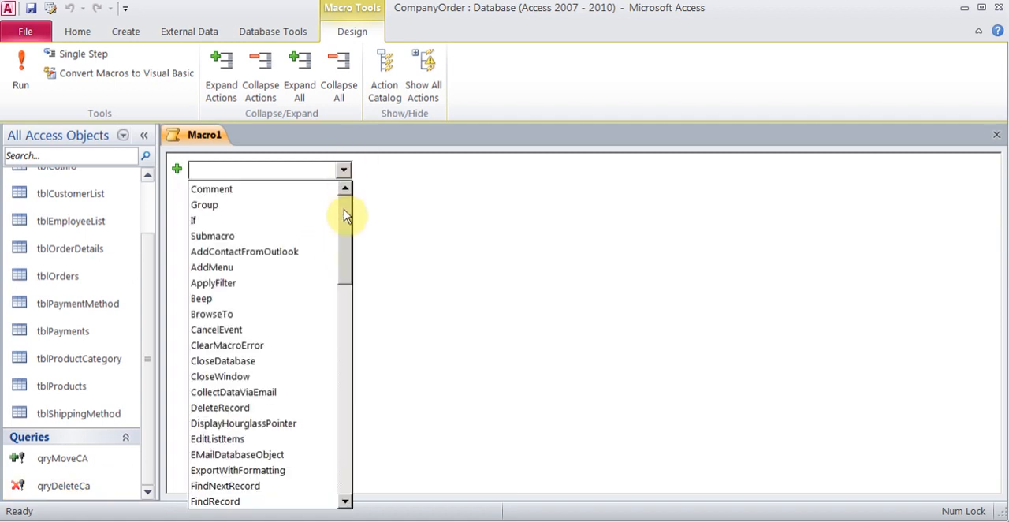
drag(344, 211, 349, 310)
click(290, 335)
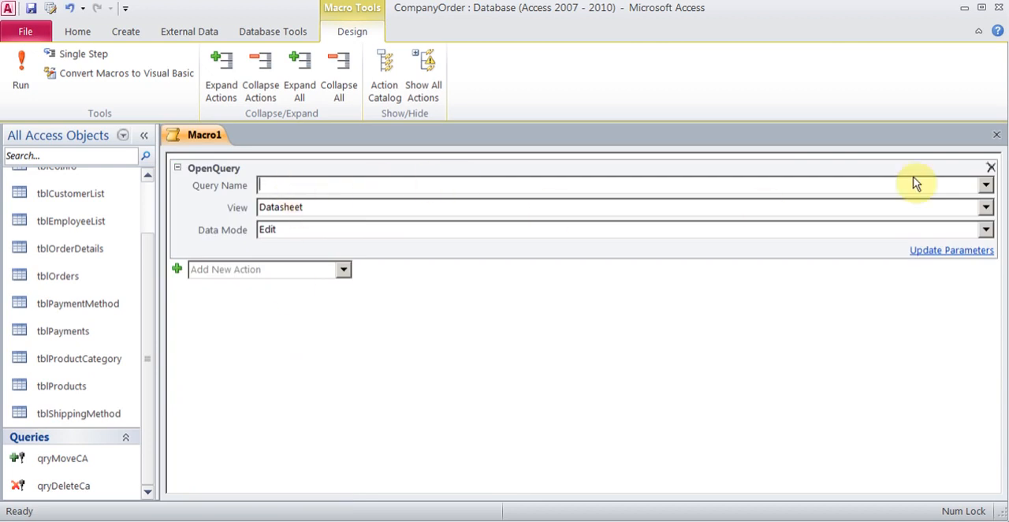
click(986, 185)
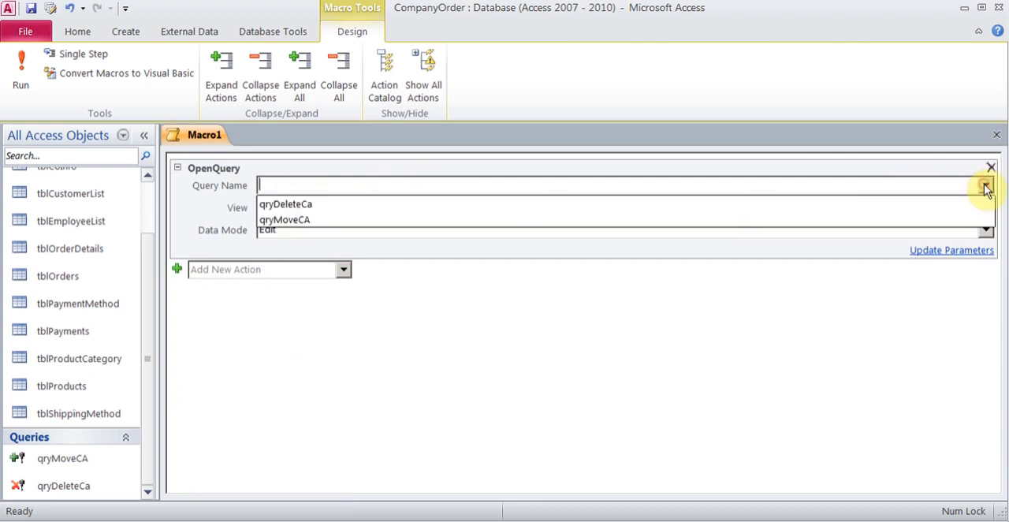
click(568, 222)
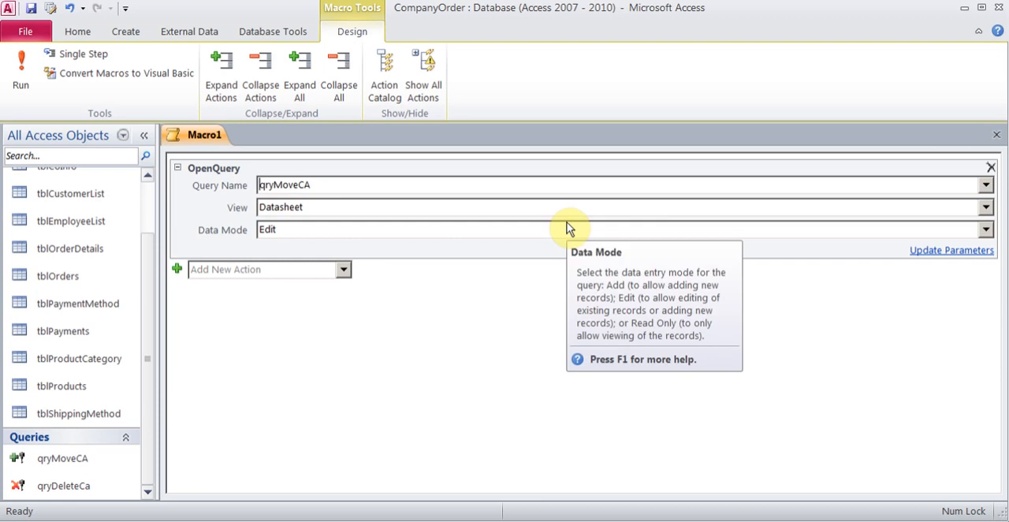
Step: Add a second OpenQuery action to the macro with qryDeleteCa as its query name
click(179, 272)
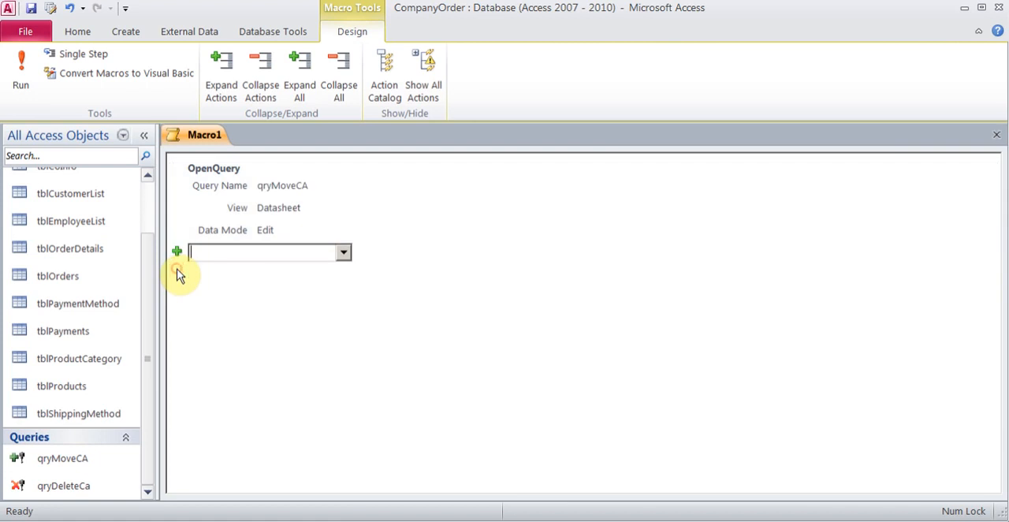
click(344, 253)
drag(349, 311, 354, 416)
click(254, 274)
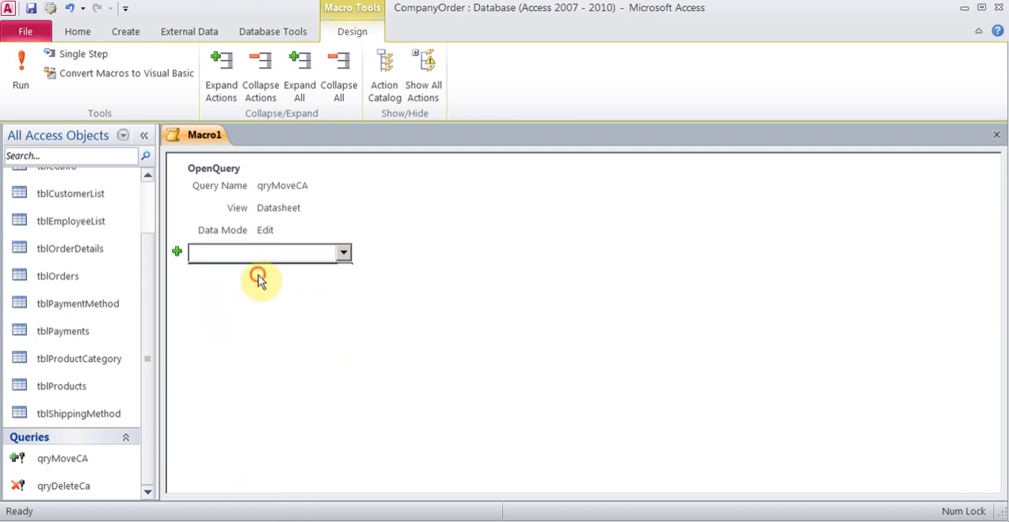
click(985, 271)
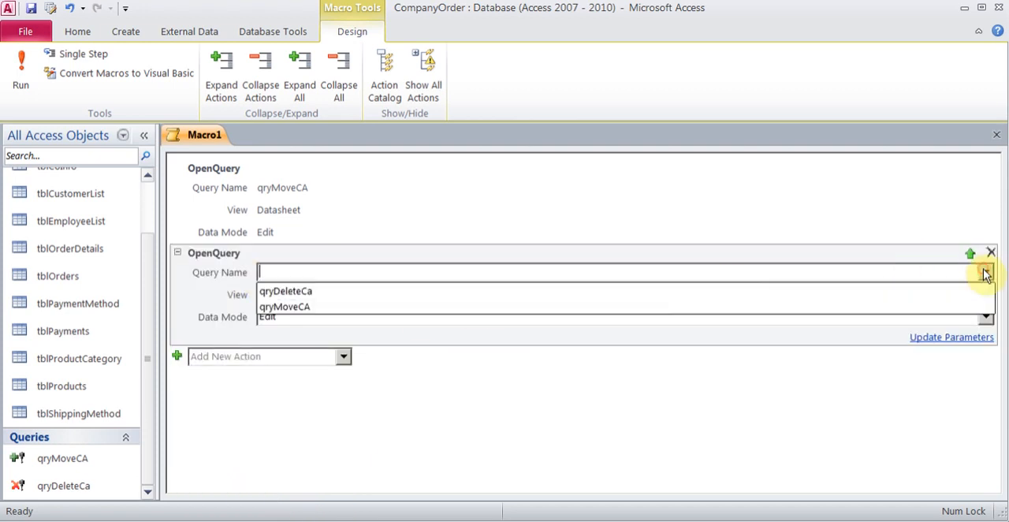
click(682, 290)
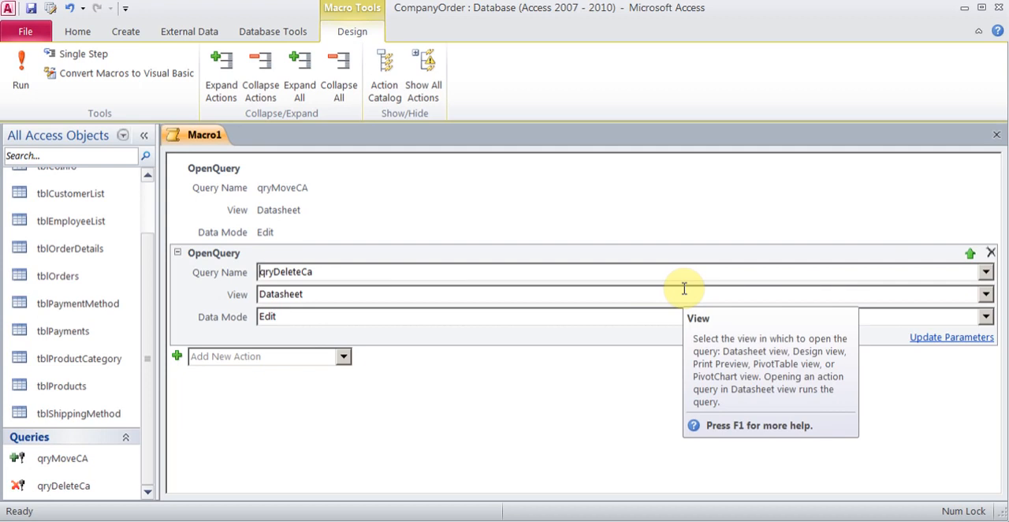
Step: Save the macro as MoveDeleteMacro and close it
click(30, 8)
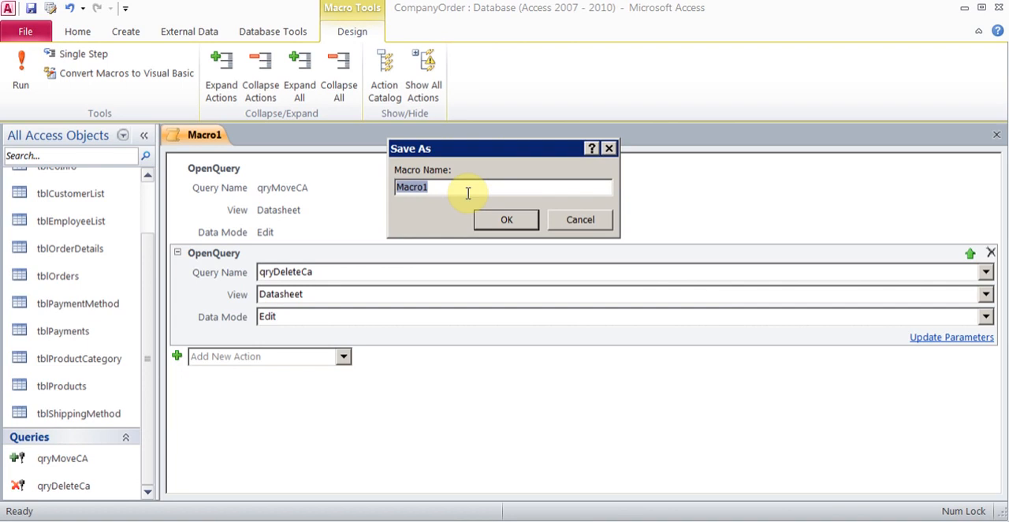
text(Move)
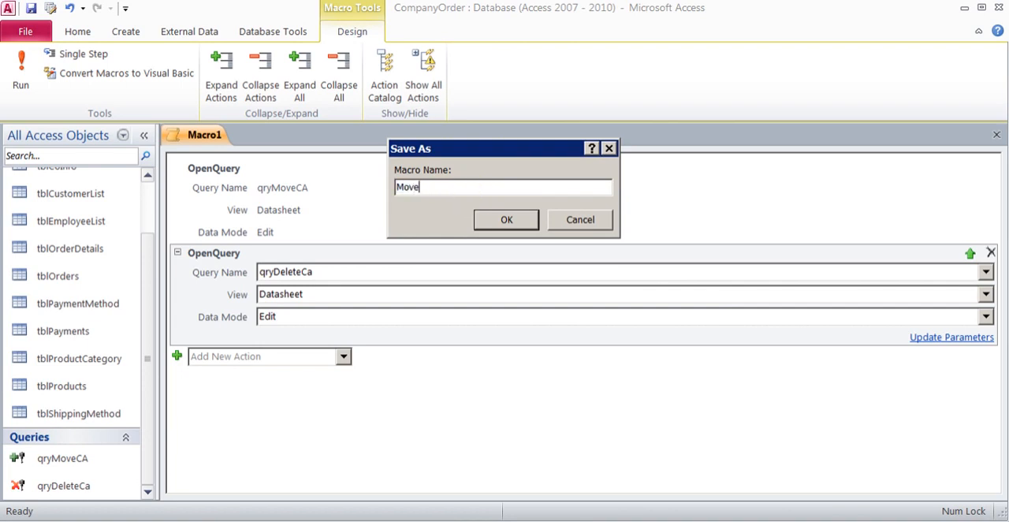
text(DeleteMacto)
key(BackSpace)
key(BackSpace)
text(ro)
click(506, 220)
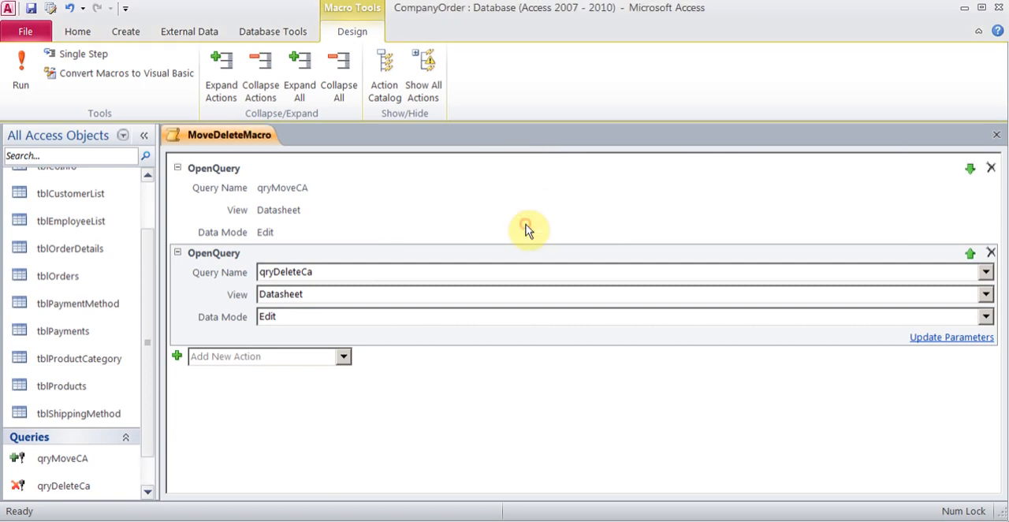
click(996, 135)
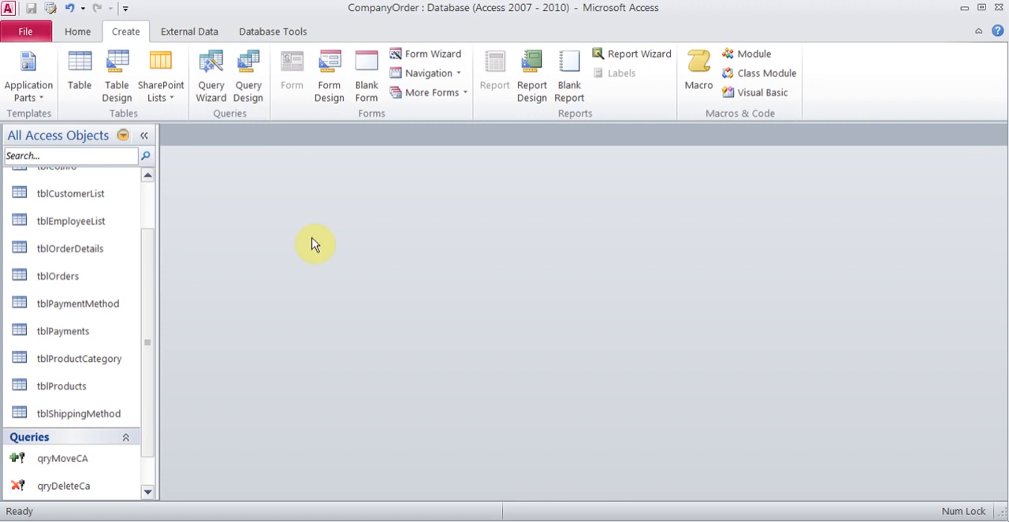
Step: Run MoveDeleteMacro and confirm both its append query and its delete query
drag(149, 263, 149, 331)
click(90, 493)
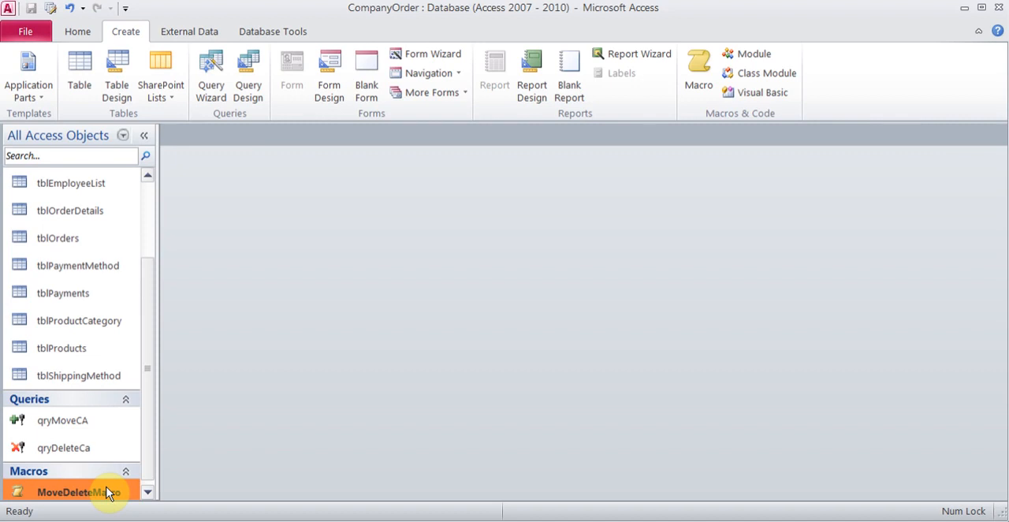
double_click(107, 486)
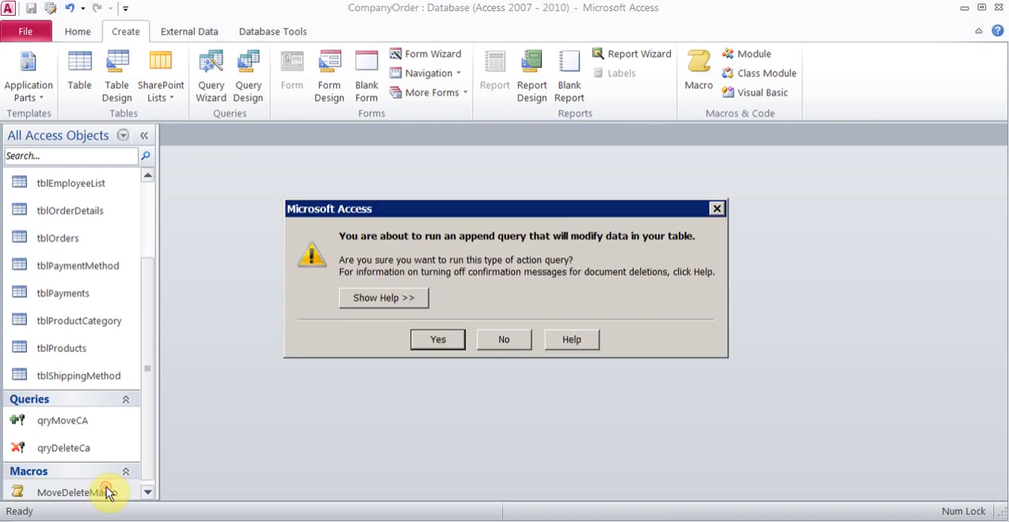
click(438, 339)
click(477, 322)
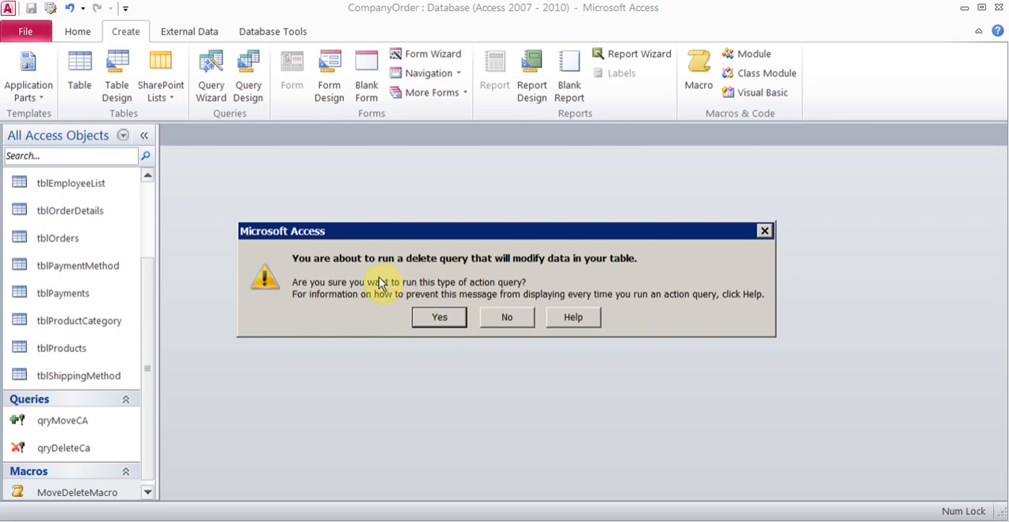
click(442, 315)
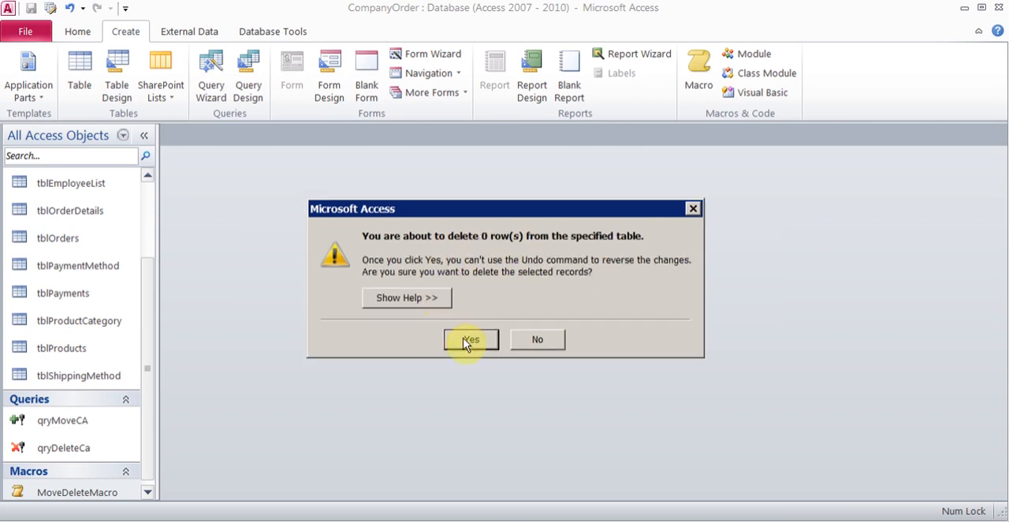
click(465, 340)
Step: Open tblCaCustomer, check its records across all fields, and close the table
drag(148, 359, 144, 252)
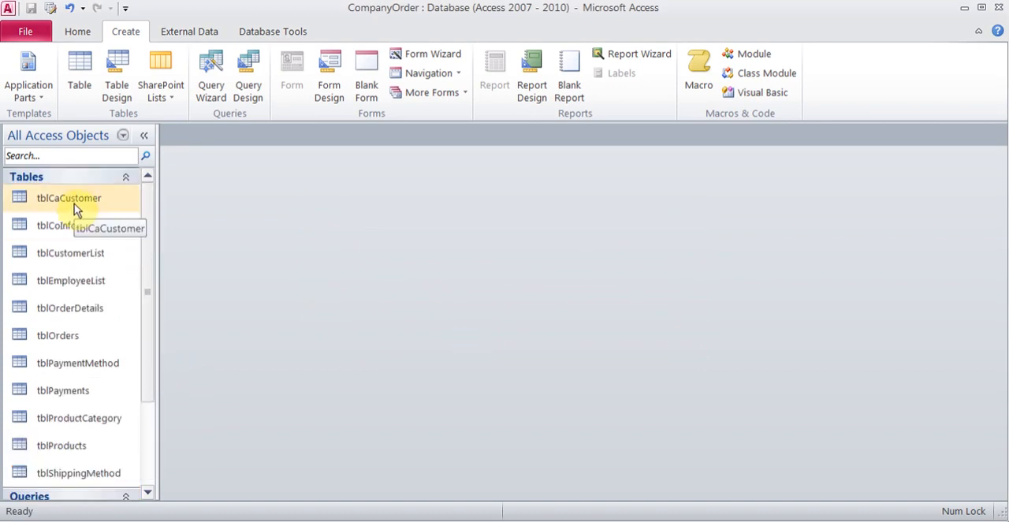
double_click(74, 206)
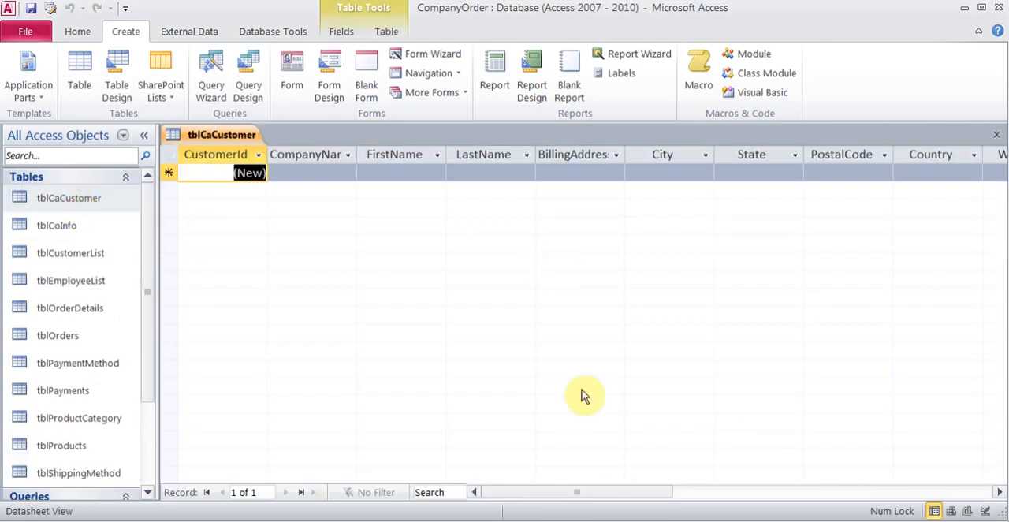
drag(613, 491, 753, 483)
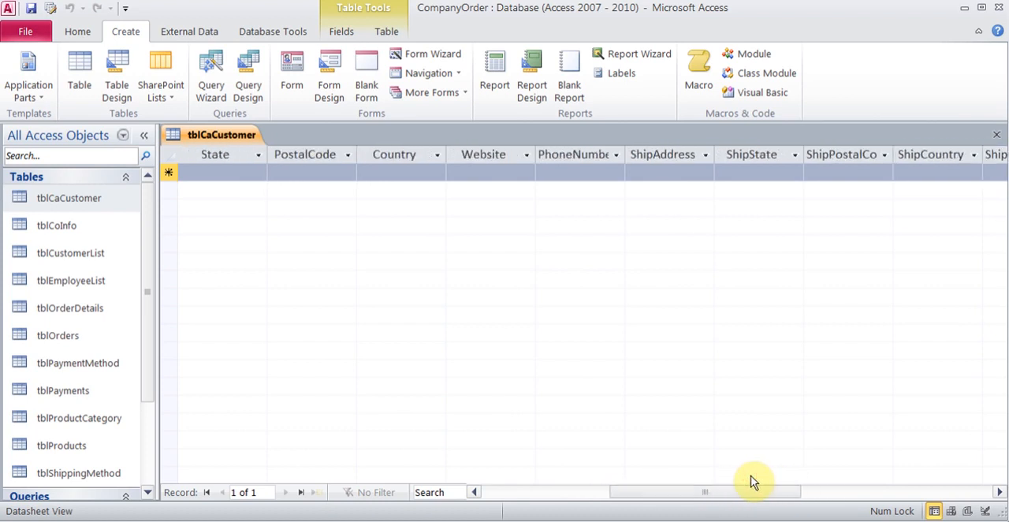
click(997, 134)
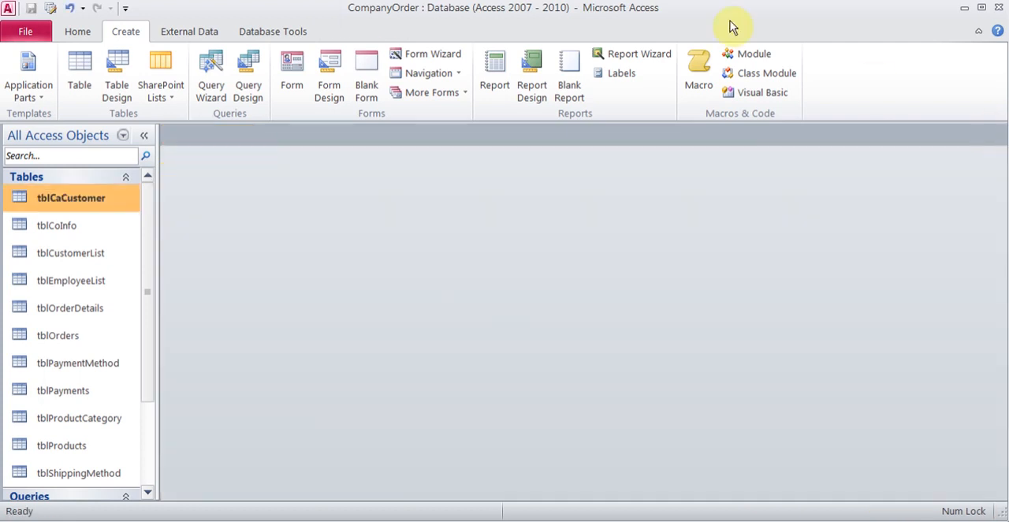
Step: Add a record to tblCaCustomer with company name Company2, the customer's first name and country CA, and close the table
double_click(88, 201)
click(322, 173)
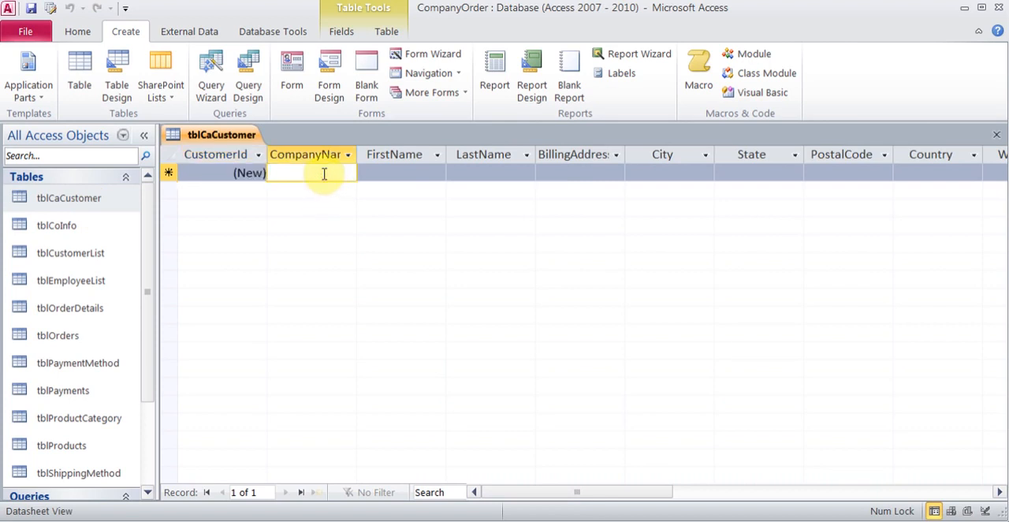
text(Company1)
key(Tab)
text(Amir)
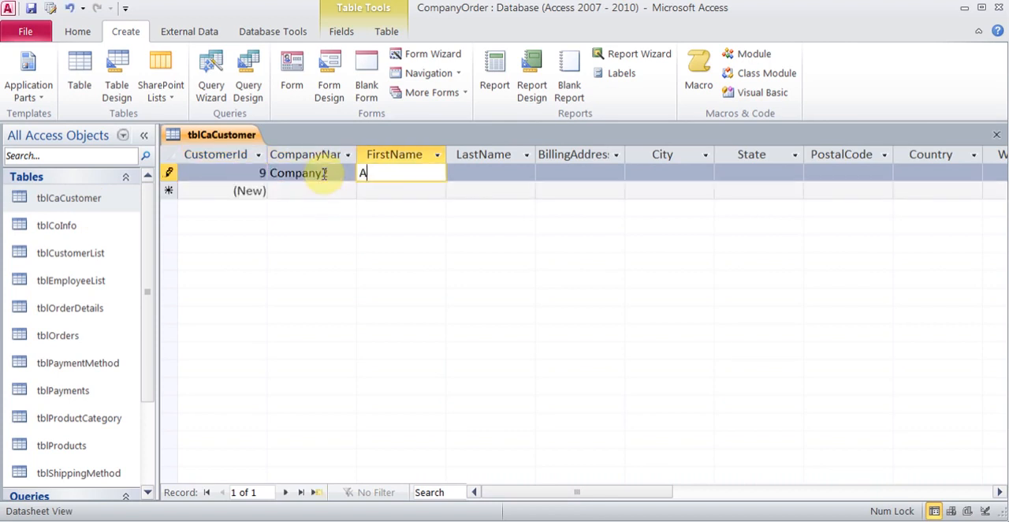
key(Tab)
key(Tab)
key(Tab)
key(Tab)
key(Tab)
key(Tab)
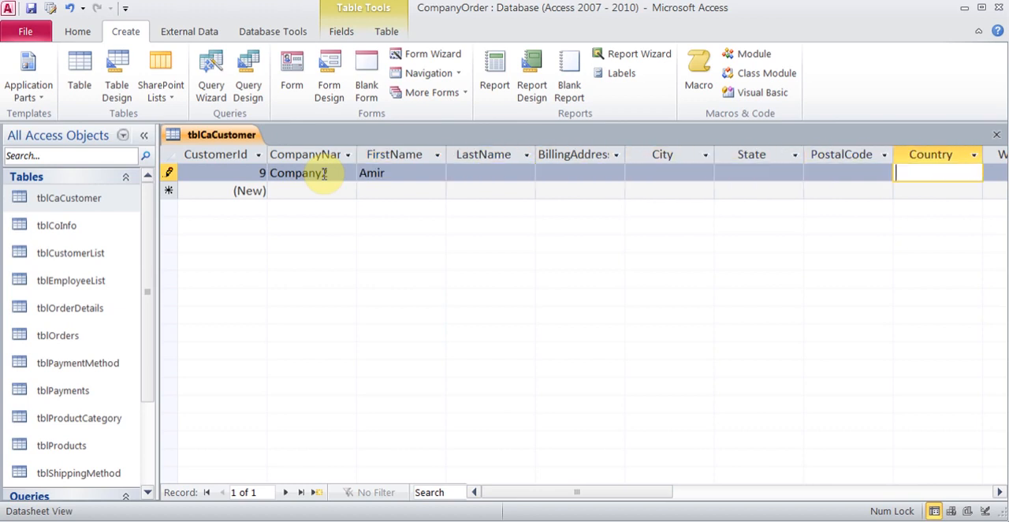
text(CA)
click(995, 135)
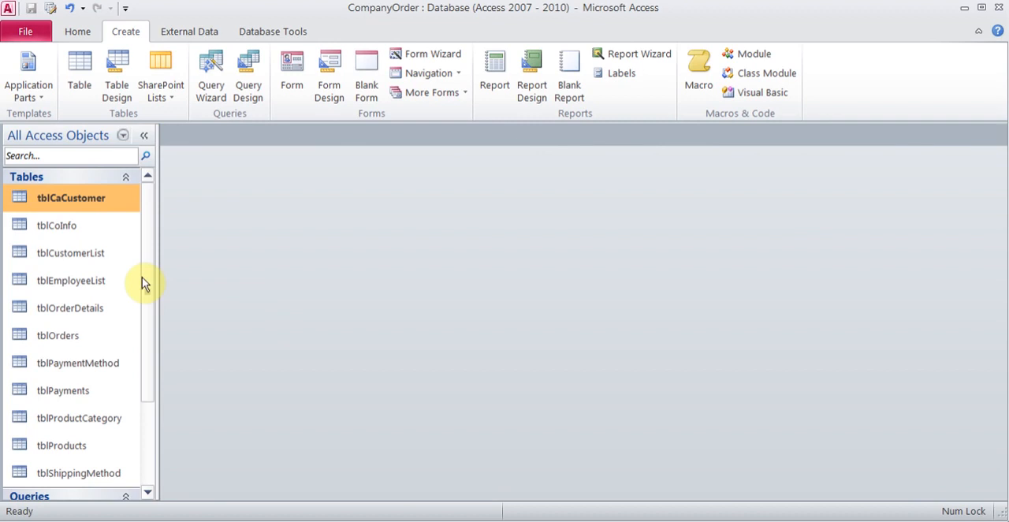
Step: Run MoveDeleteMacro again on the new record, confirming the append to tblCustomerList and the deletion from tblCaCustomer
drag(145, 280, 147, 494)
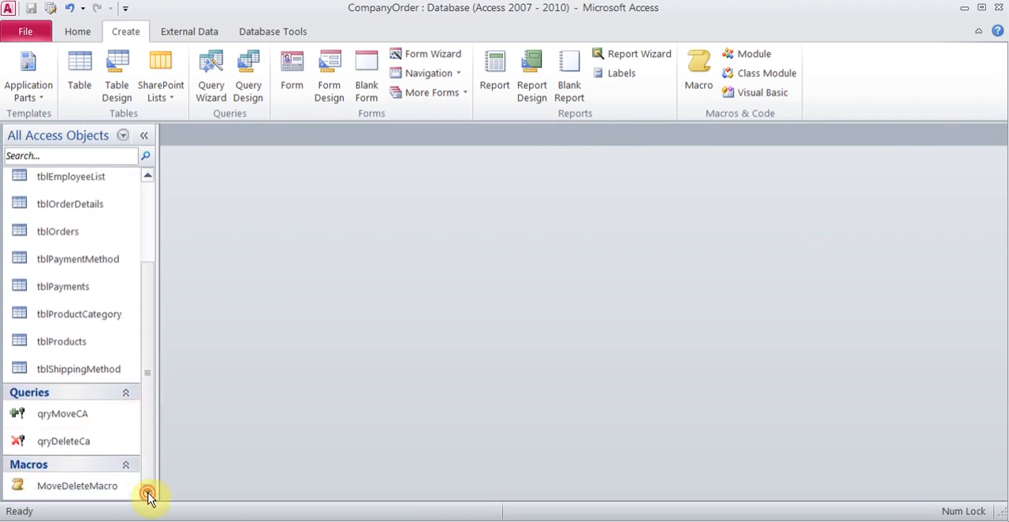
double_click(95, 490)
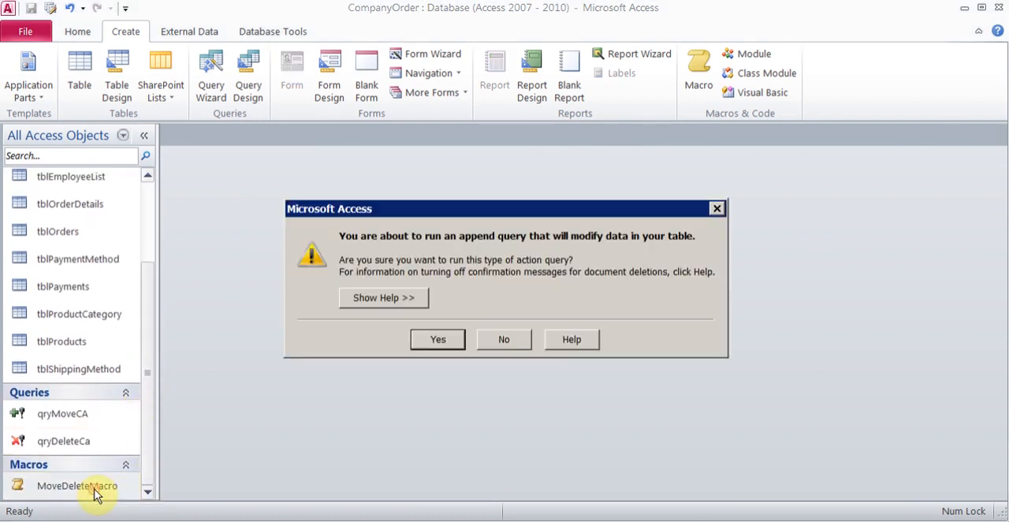
click(428, 342)
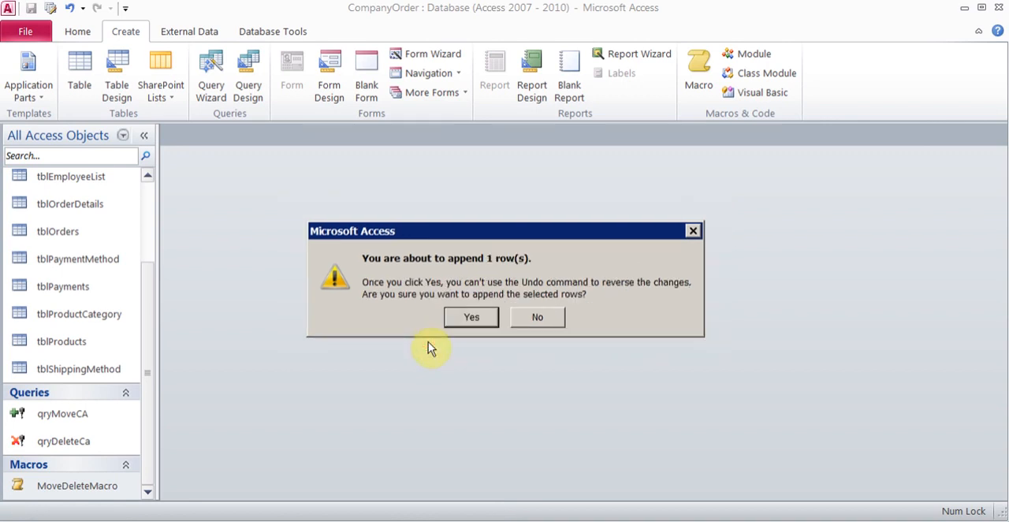
click(465, 320)
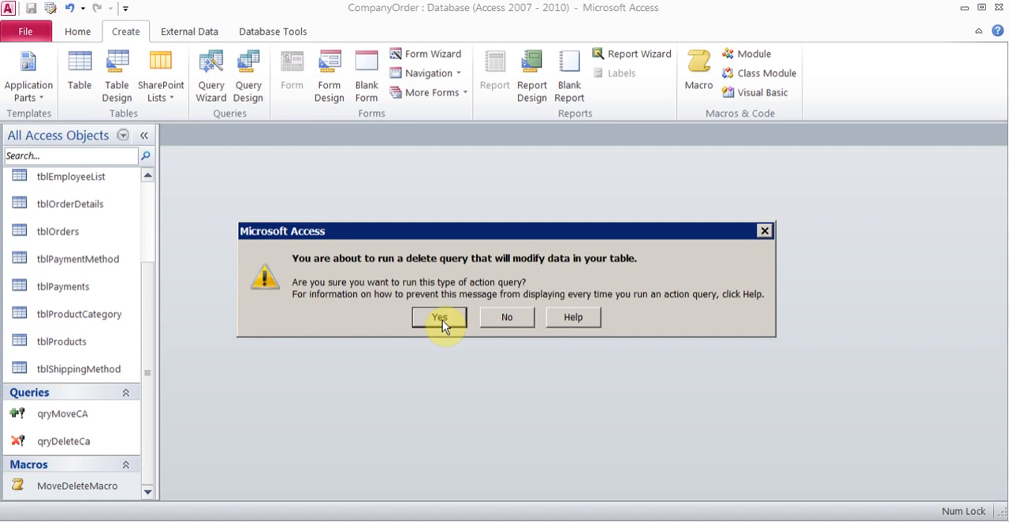
click(442, 320)
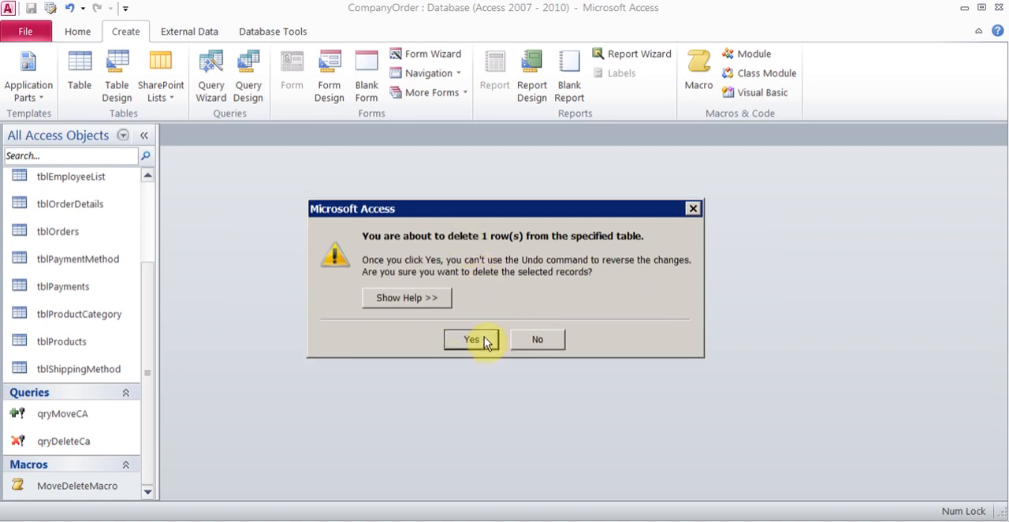
click(471, 339)
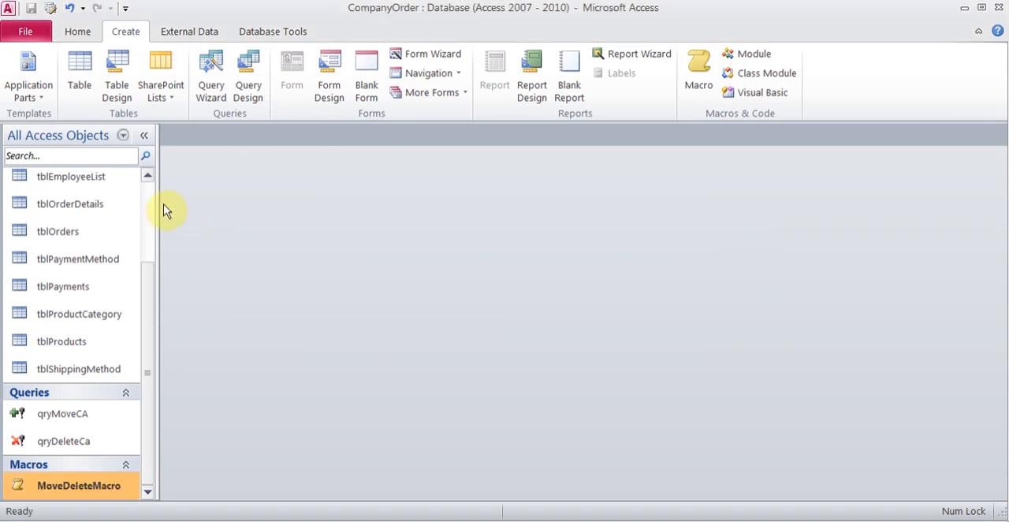
Step: Open tblCaCustomer to check whether any records remain, and close it
scroll(151, 194, up, 3)
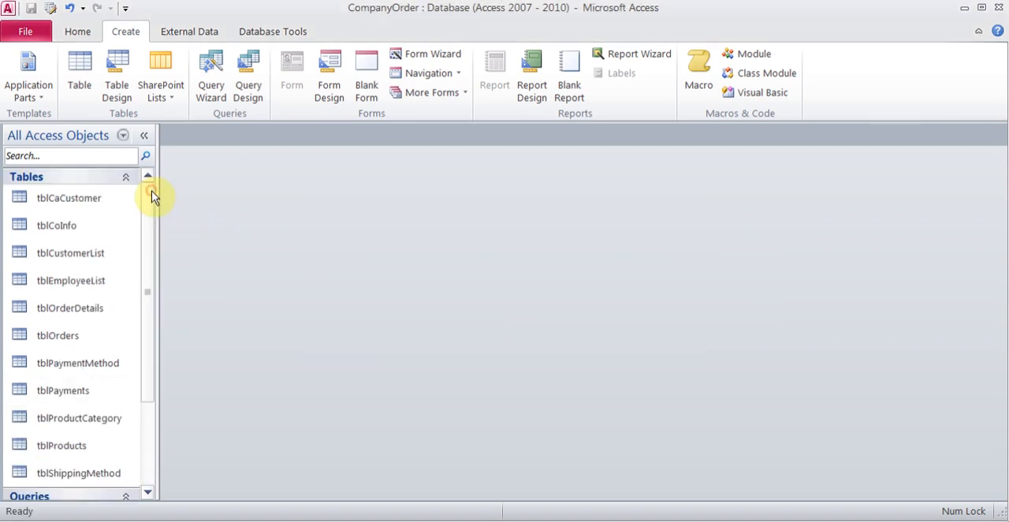
double_click(105, 198)
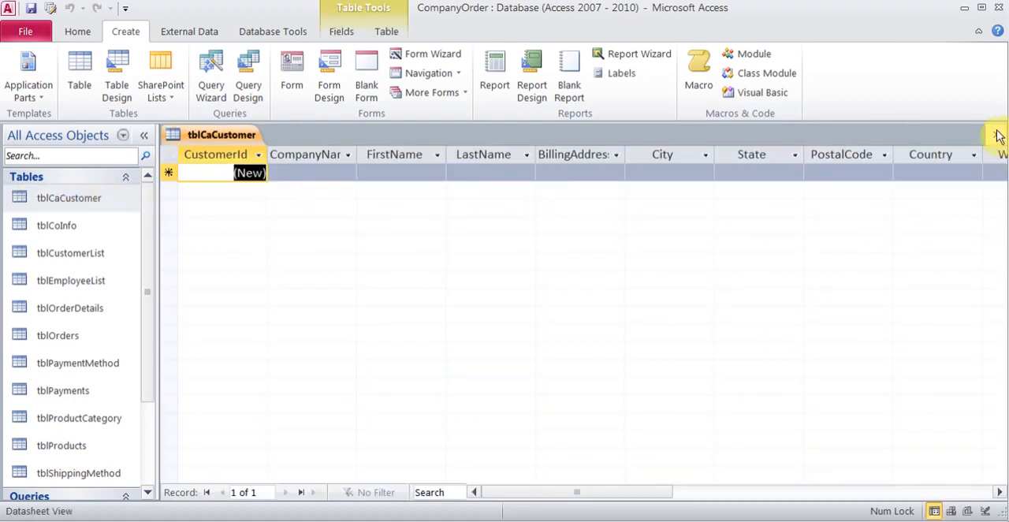
click(996, 136)
Step: Open tblCustomerList, check for the moved Company2 record, and close the table
click(79, 257)
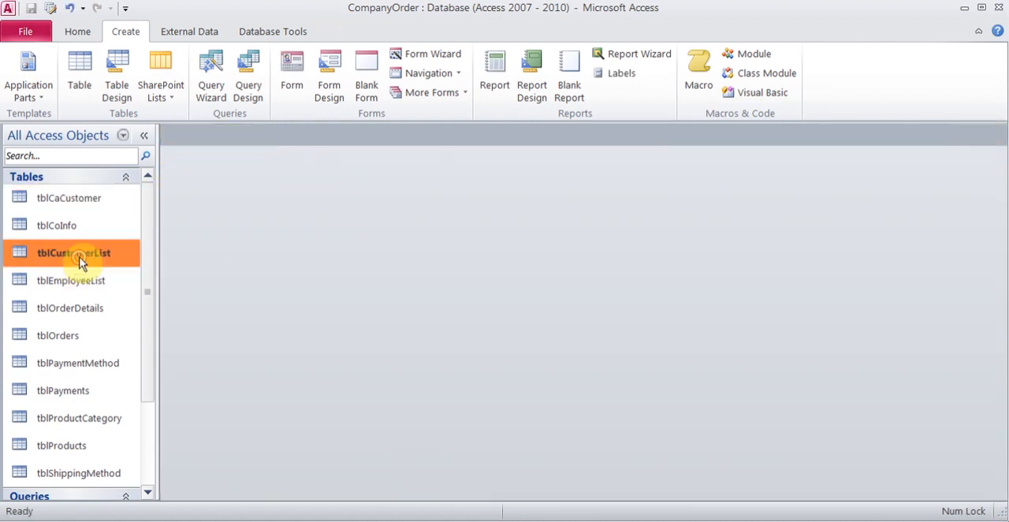
double_click(79, 257)
click(432, 281)
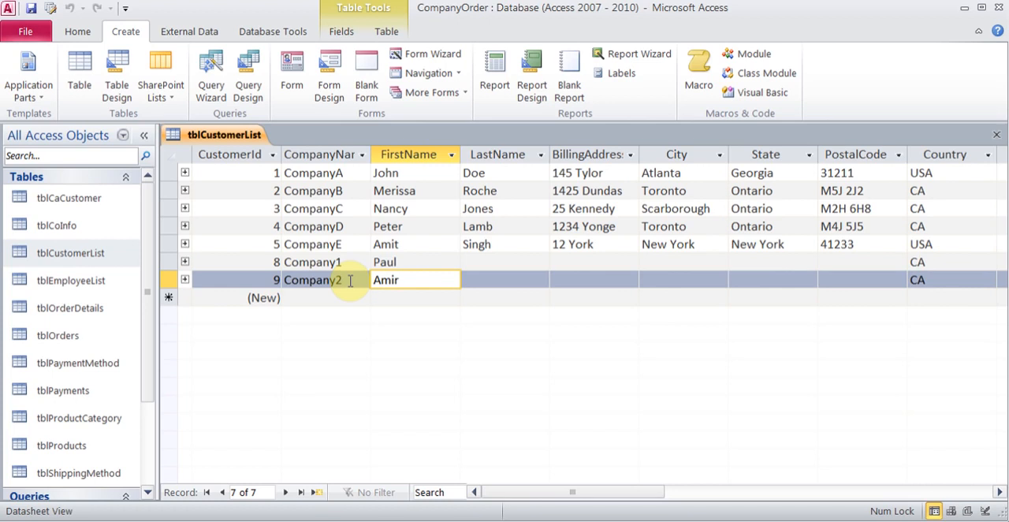
click(997, 140)
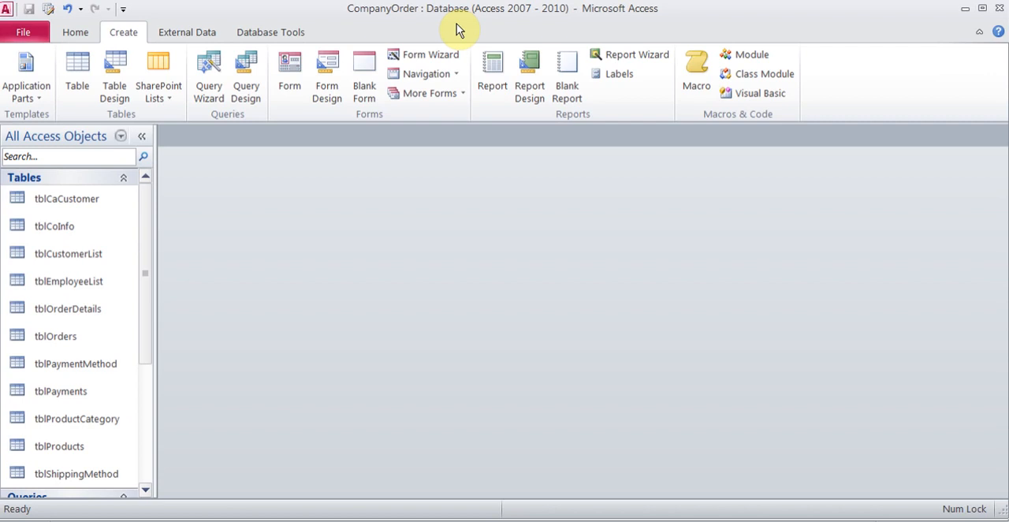
Step: Look over the Find Duplicates and Find Unmatched query wizard descriptions, and dismiss the new query dialog without creating a query
click(208, 79)
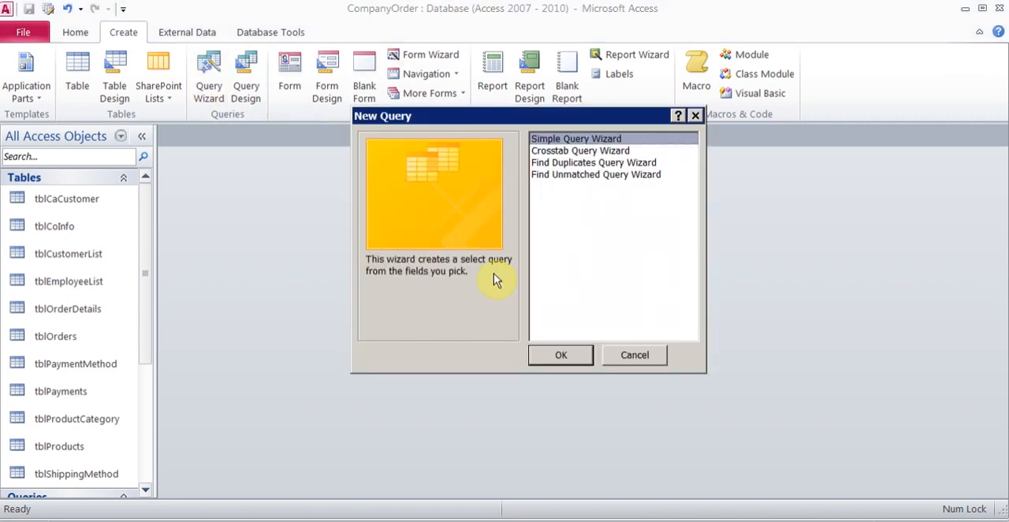
click(606, 164)
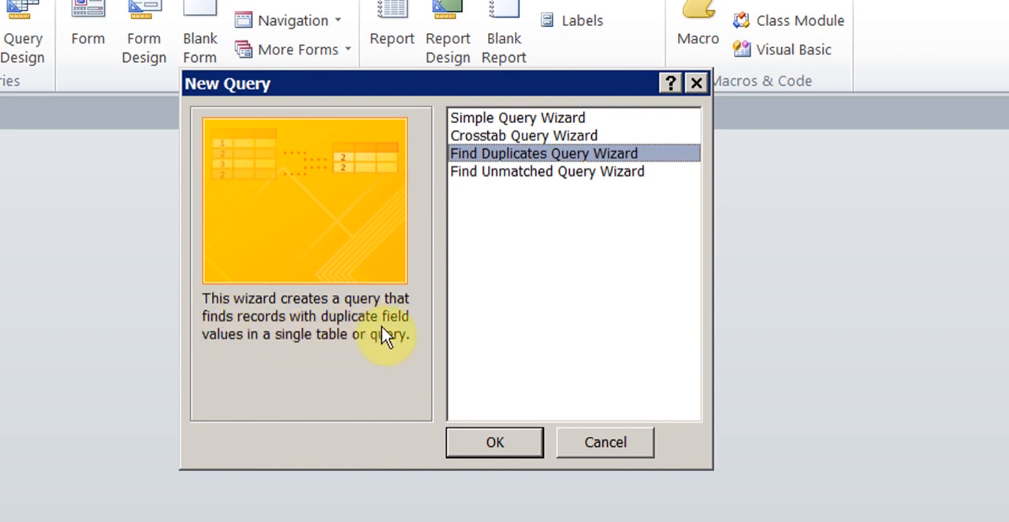
click(533, 173)
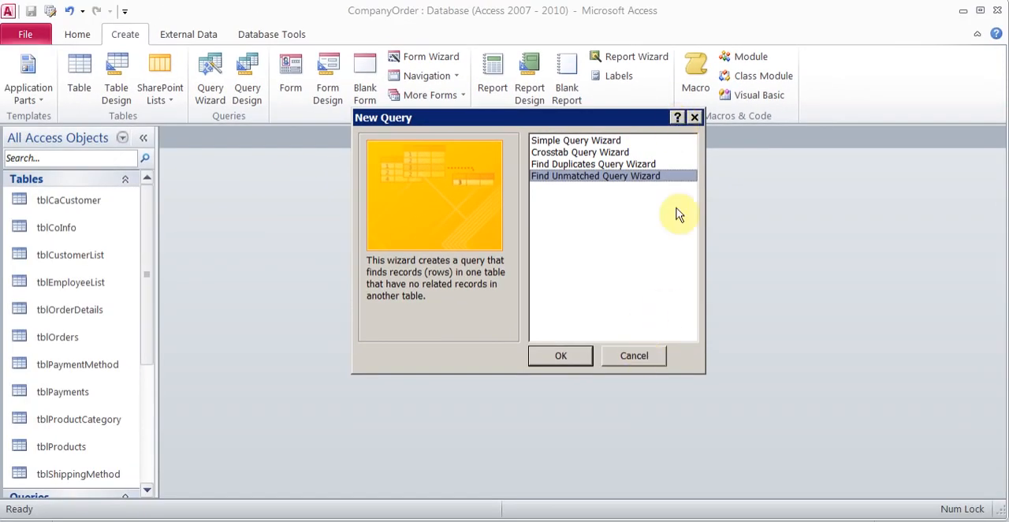
click(635, 355)
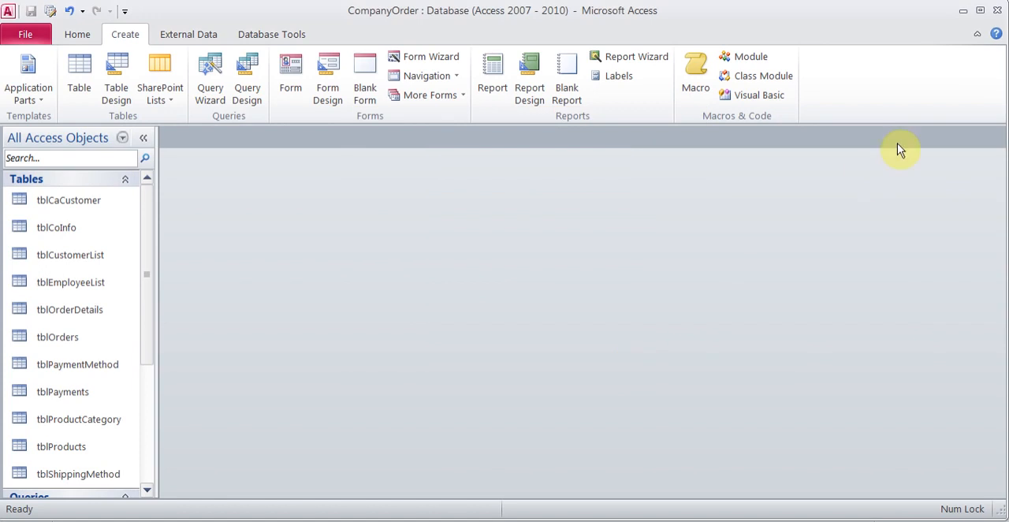
Step: Open the Access Help window, look over its search box and getting-started topics, and close it
click(993, 38)
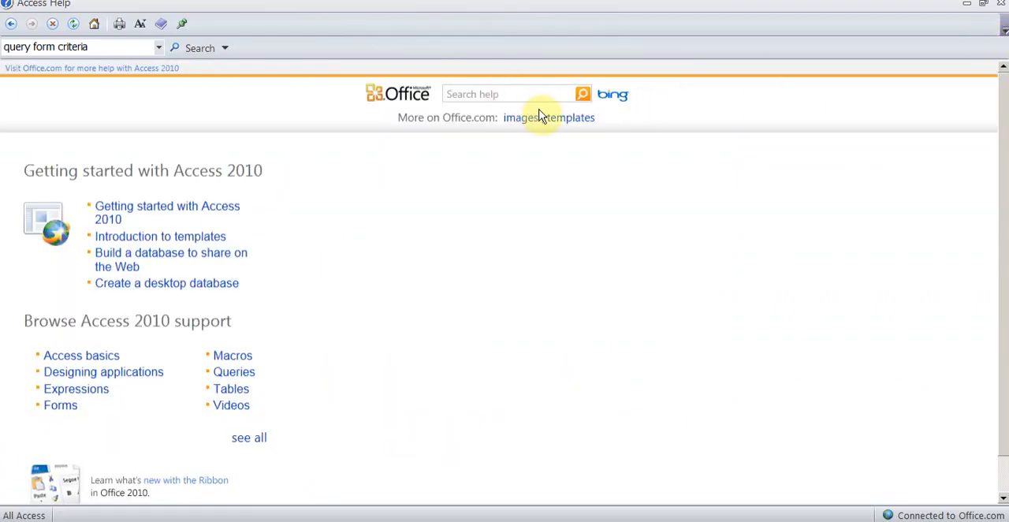
click(985, 4)
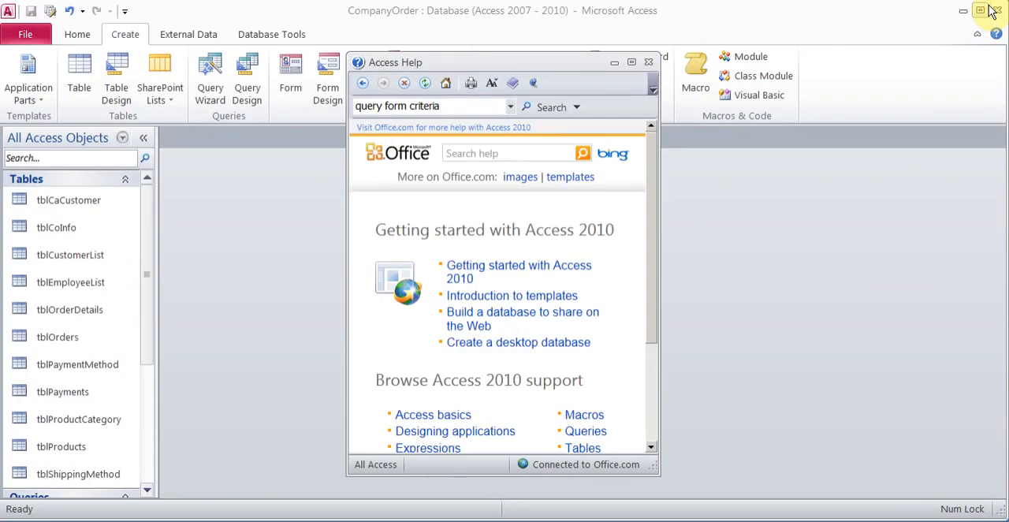
click(478, 152)
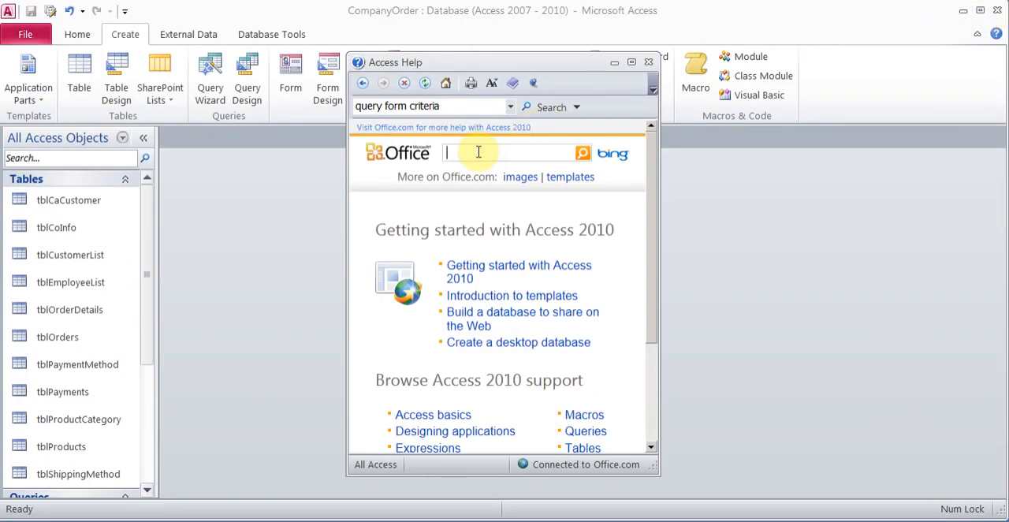
click(648, 63)
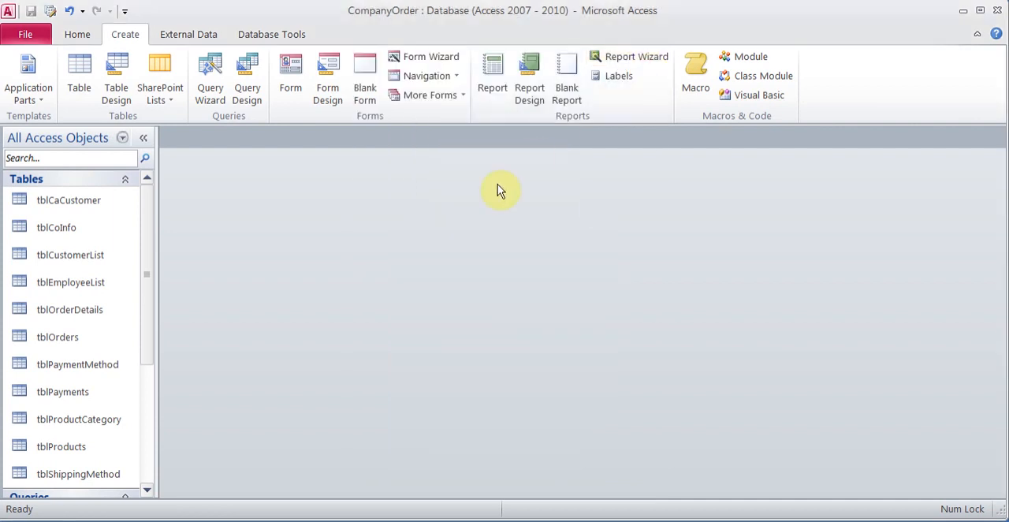
Step: Try out a Horizontal Tabs navigation form with tblCaCustomer placed on it, and discard the form without saving
click(446, 76)
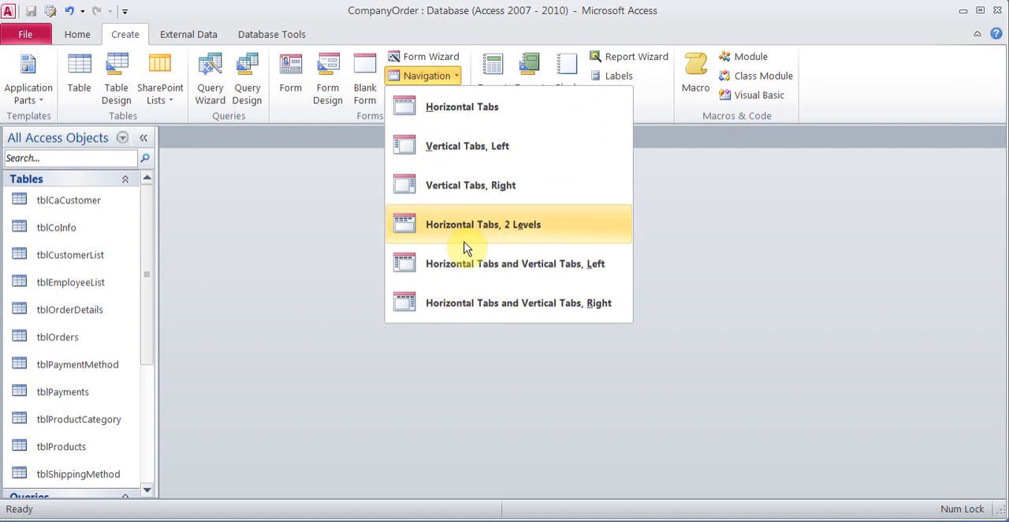
click(457, 111)
drag(55, 203, 230, 211)
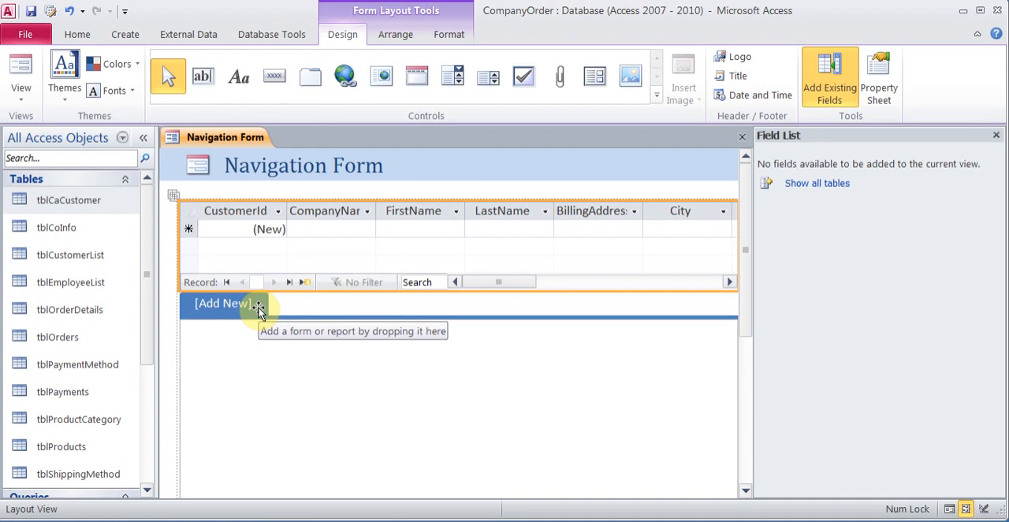
click(742, 137)
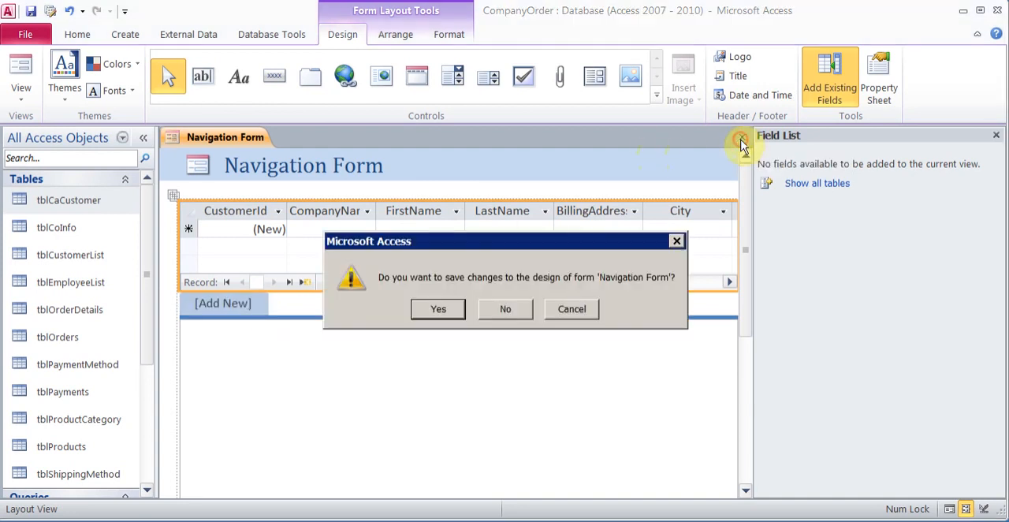
click(520, 310)
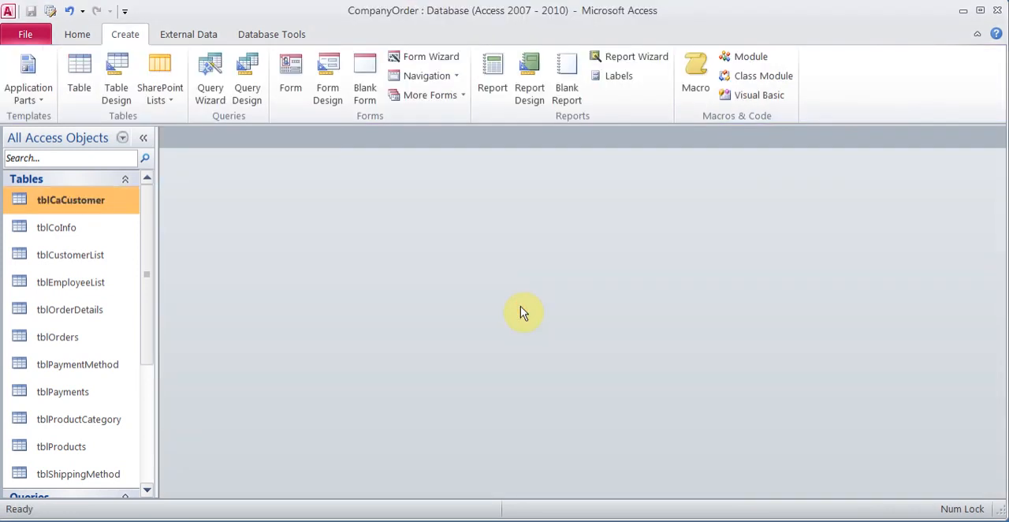
Step: Examine the Current Database options and the forms available as the startup Display Form, and close the options without changing anything
click(35, 37)
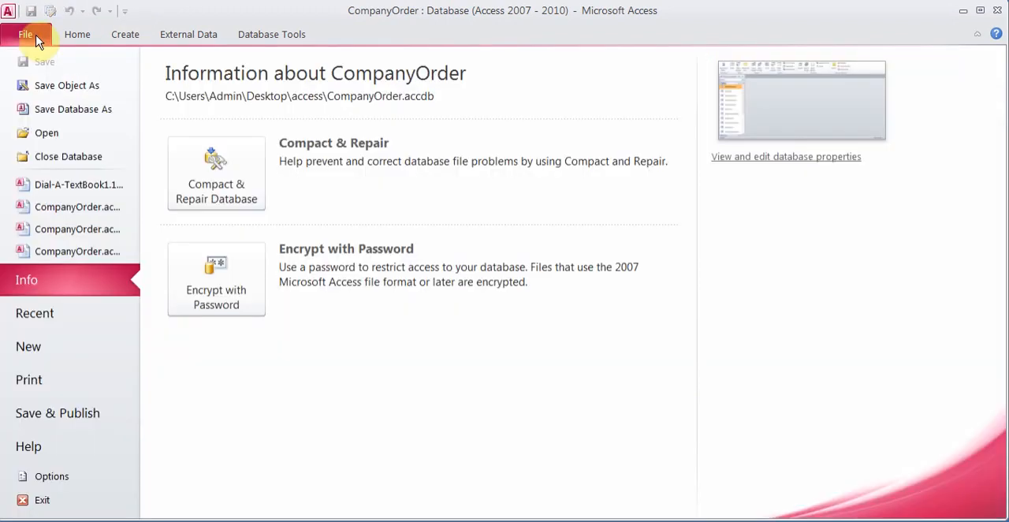
click(82, 476)
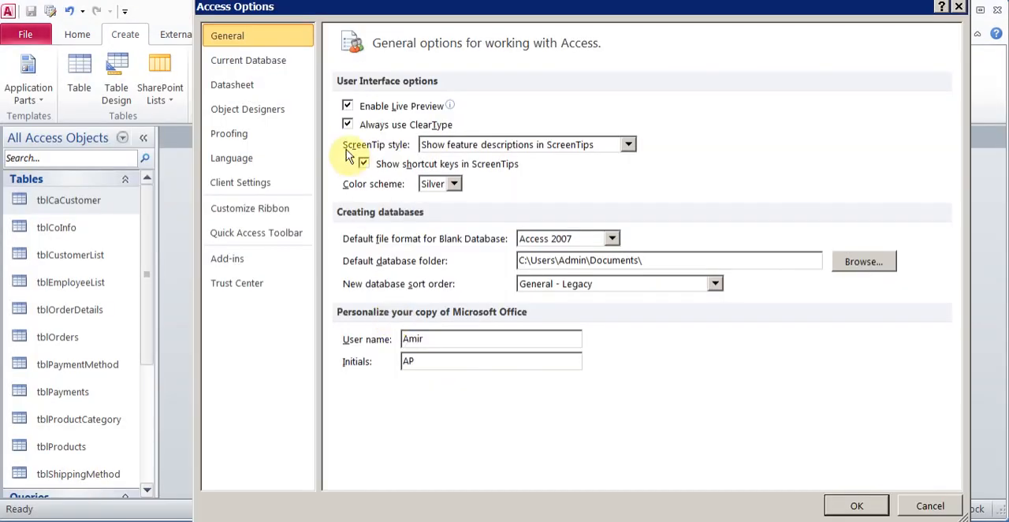
click(277, 68)
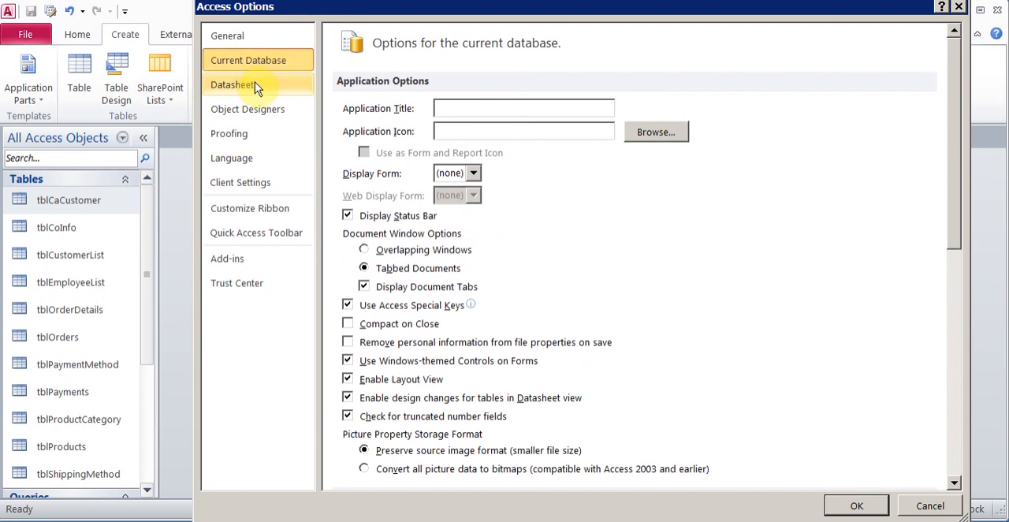
key(Up)
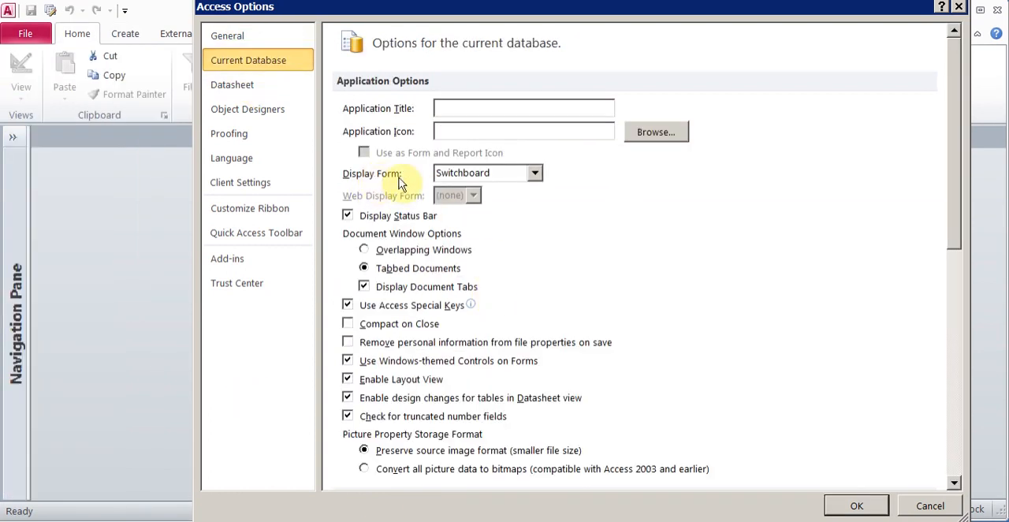
click(535, 174)
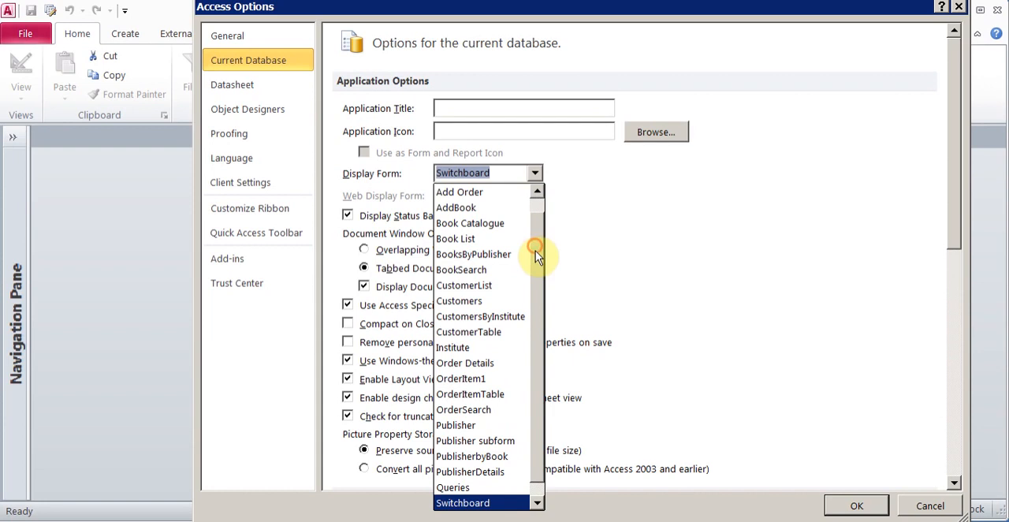
scroll(536, 246, down, 1)
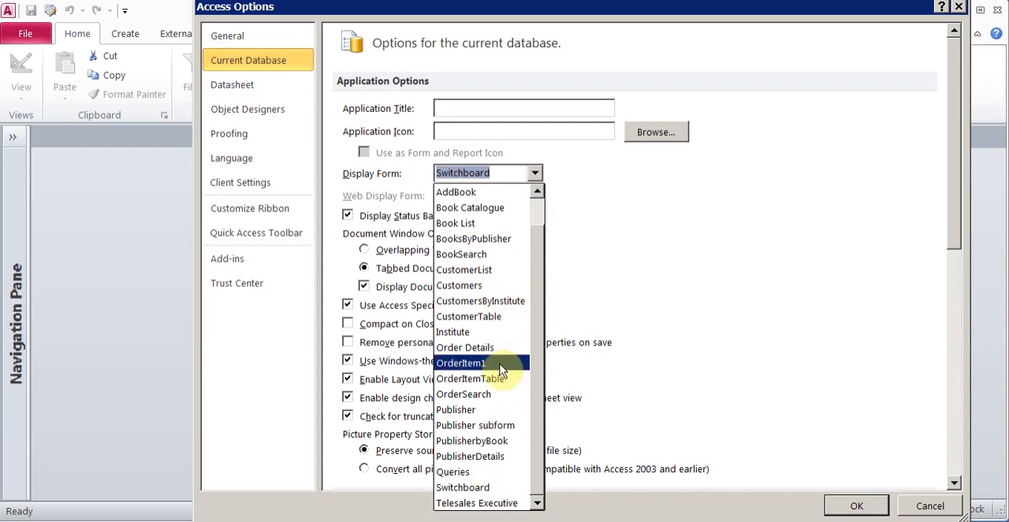
click(733, 254)
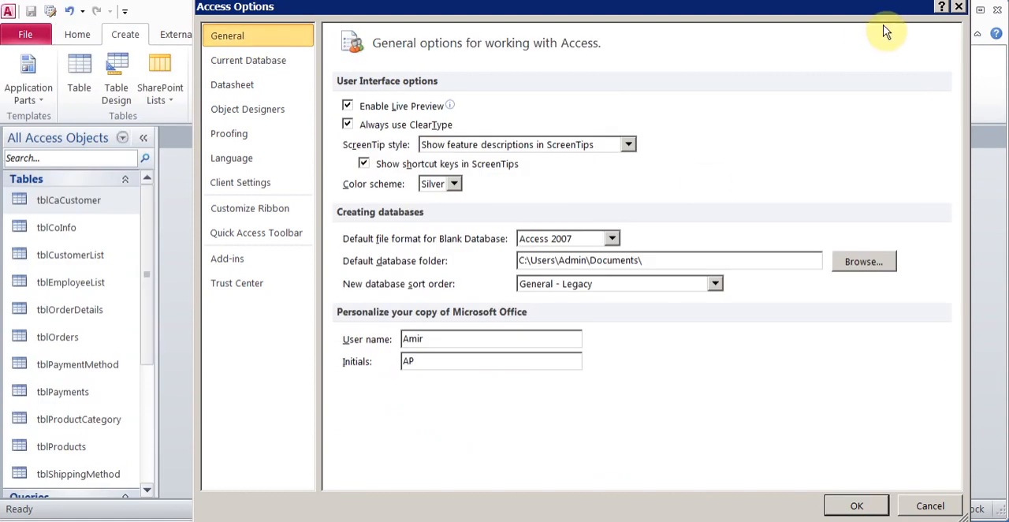
click(958, 7)
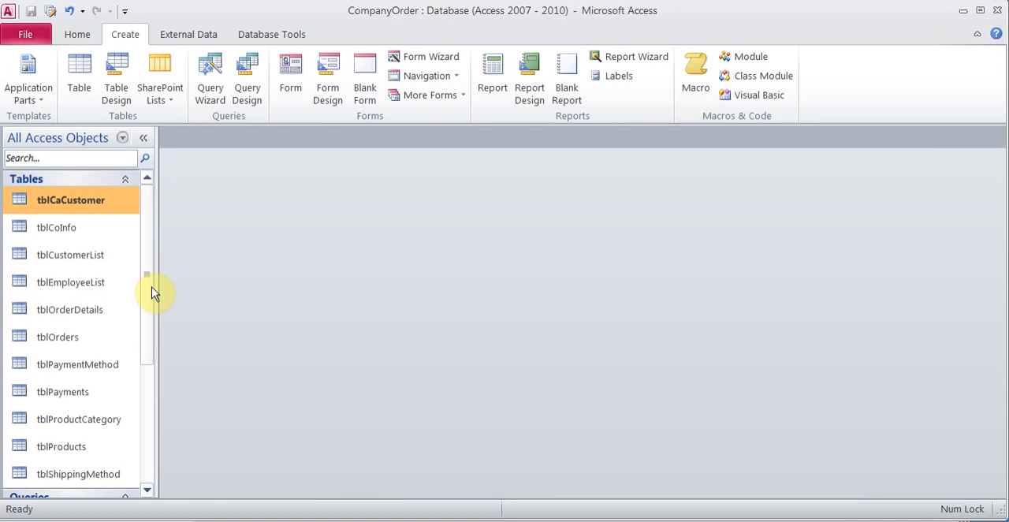
Step: Open the qryByCompany query in Design View
drag(153, 289, 157, 373)
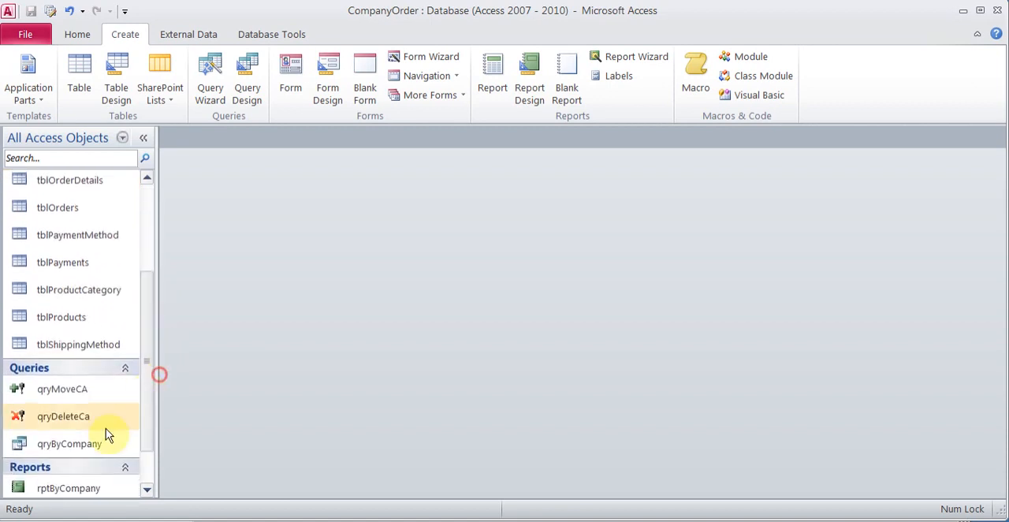
right_click(87, 448)
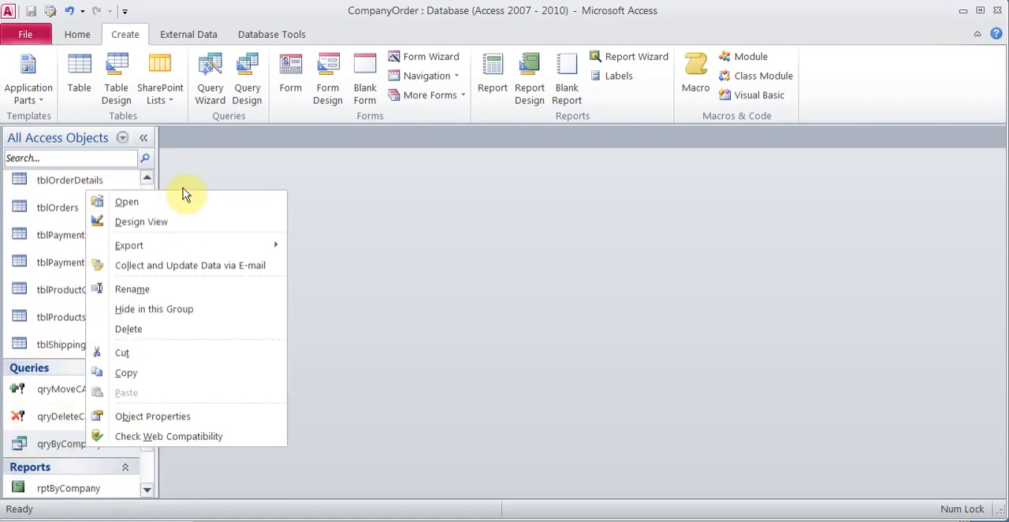
click(176, 221)
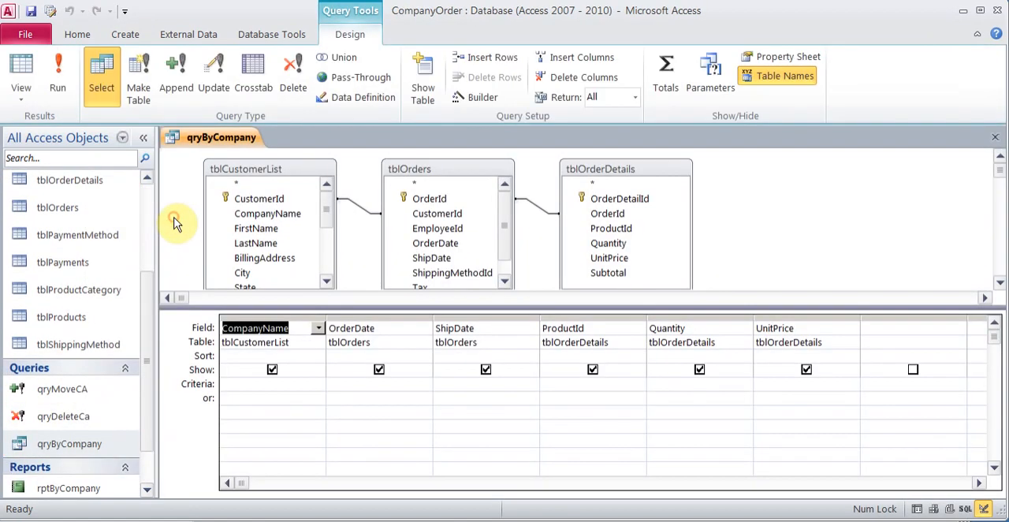
Step: Try an opening bracket as the CompanyName criterion in qryByCompany, and clear the criterion again
click(304, 383)
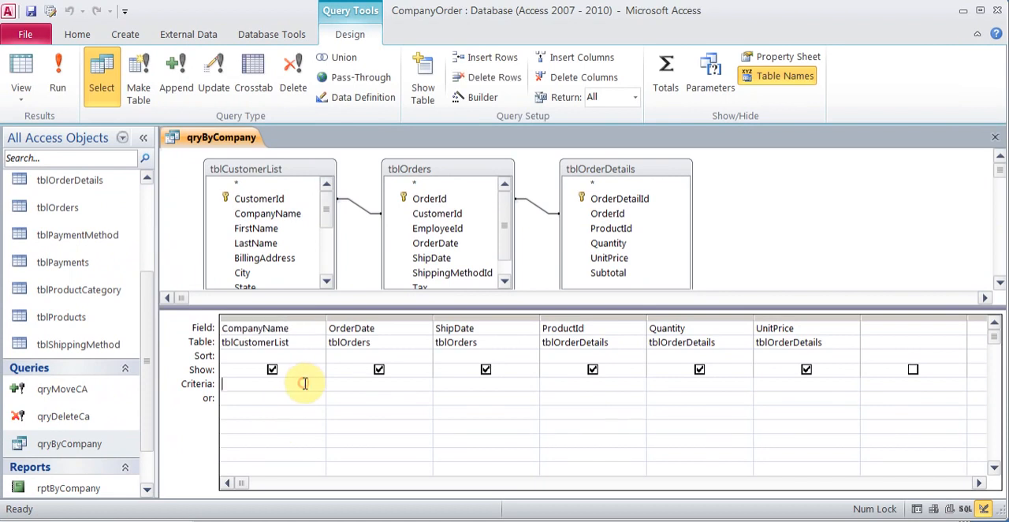
text([)
click(374, 385)
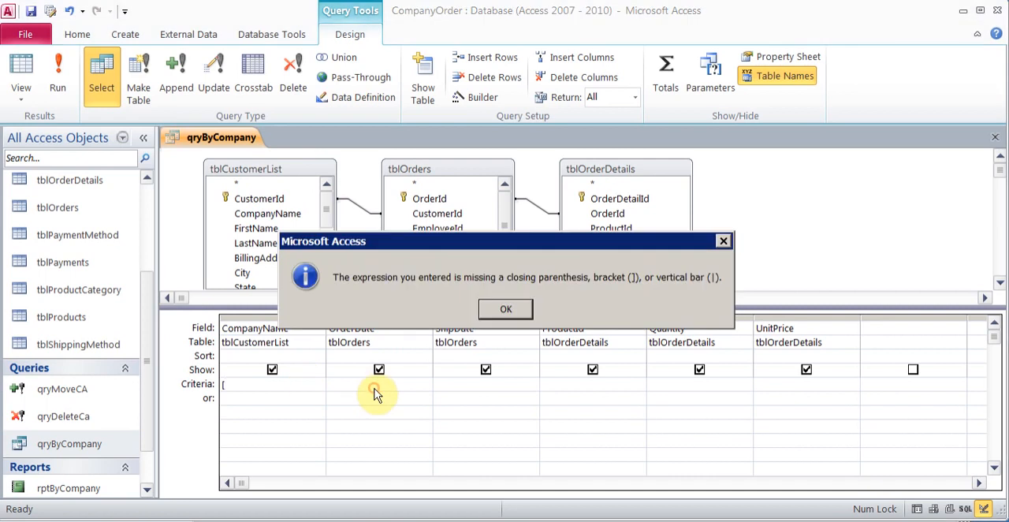
click(505, 309)
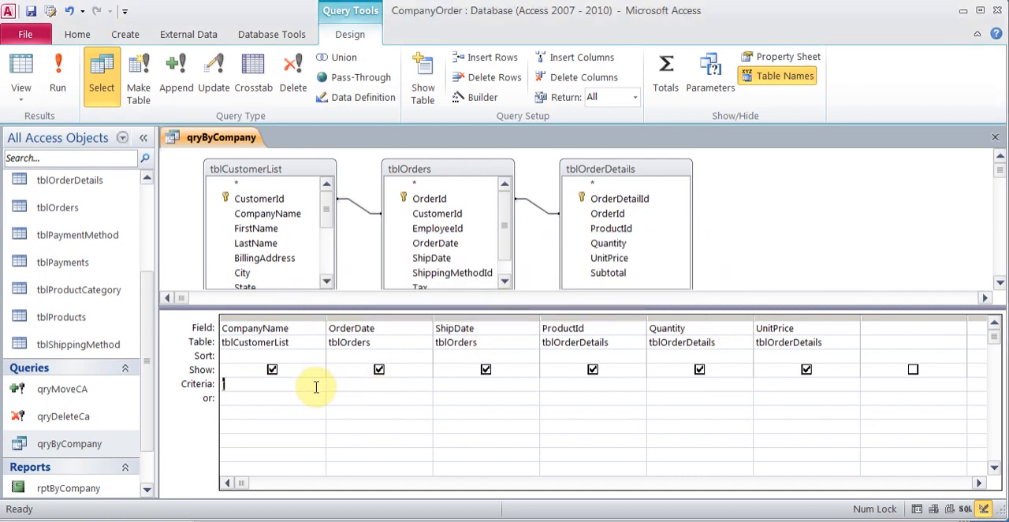
key(BackSpace)
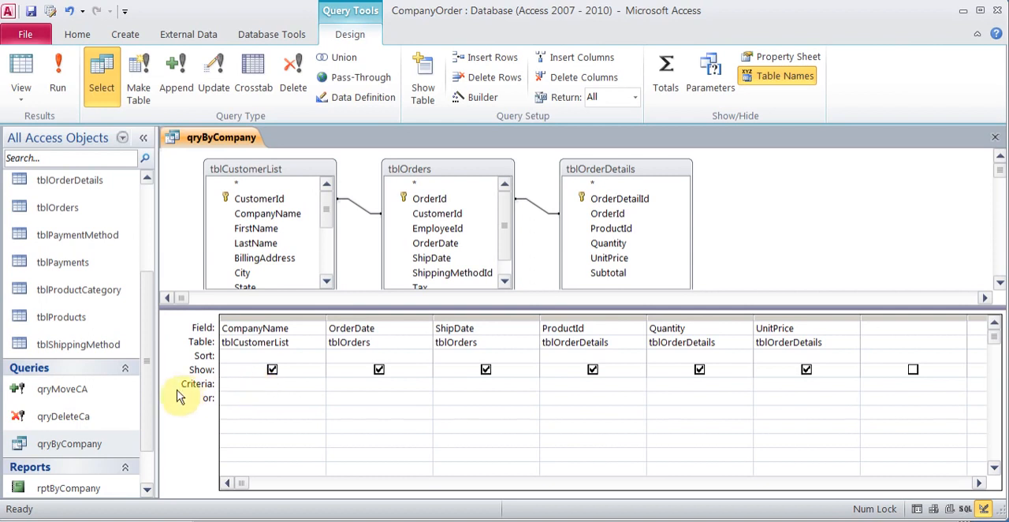
Step: Create a blank form and place an unbound text box on it
drag(150, 394, 149, 423)
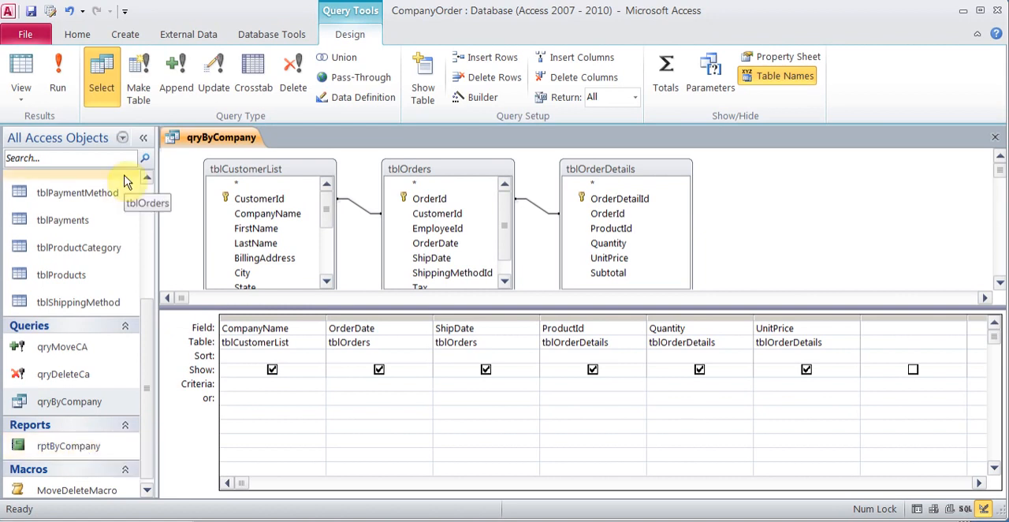
click(137, 36)
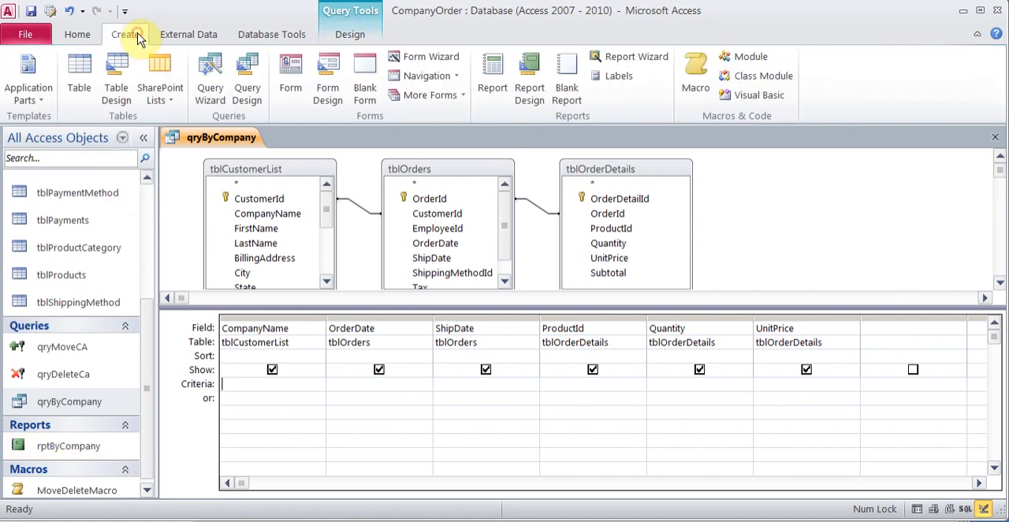
click(366, 91)
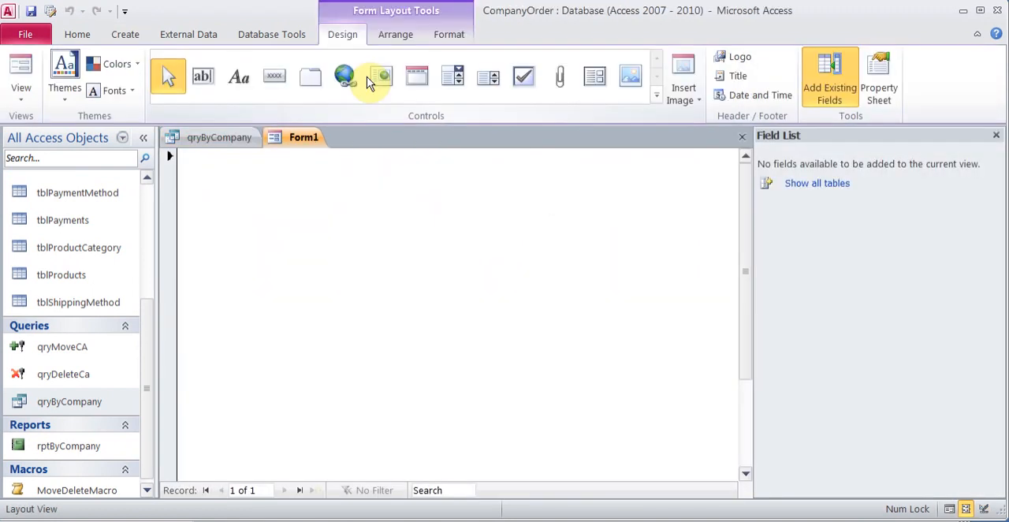
click(206, 79)
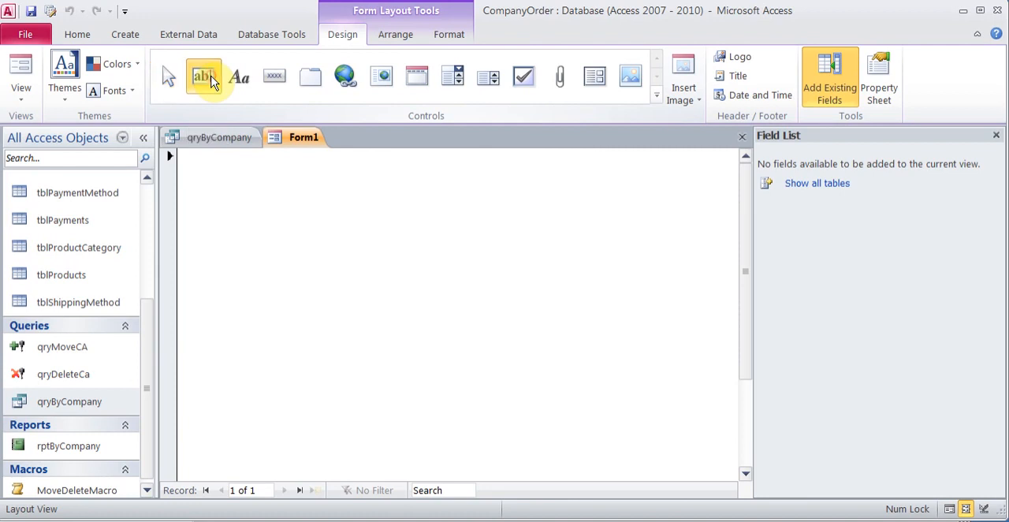
click(392, 227)
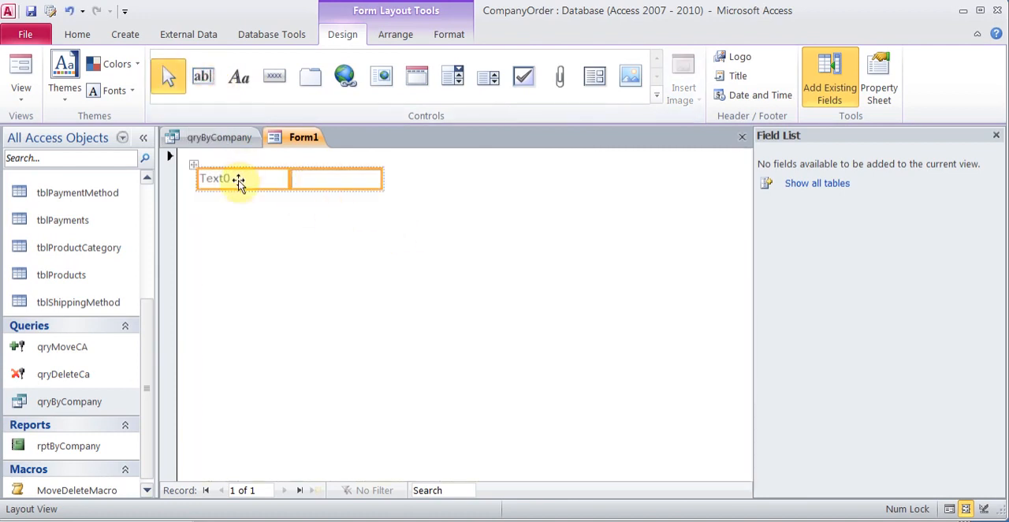
Step: Set the new text box's Name property to CompanyName, and close the property sheet
click(323, 186)
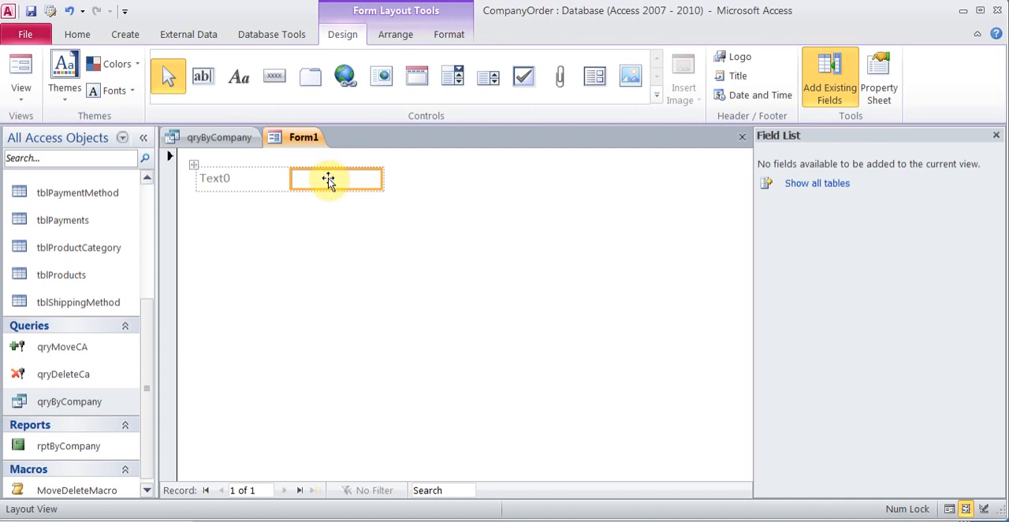
right_click(328, 180)
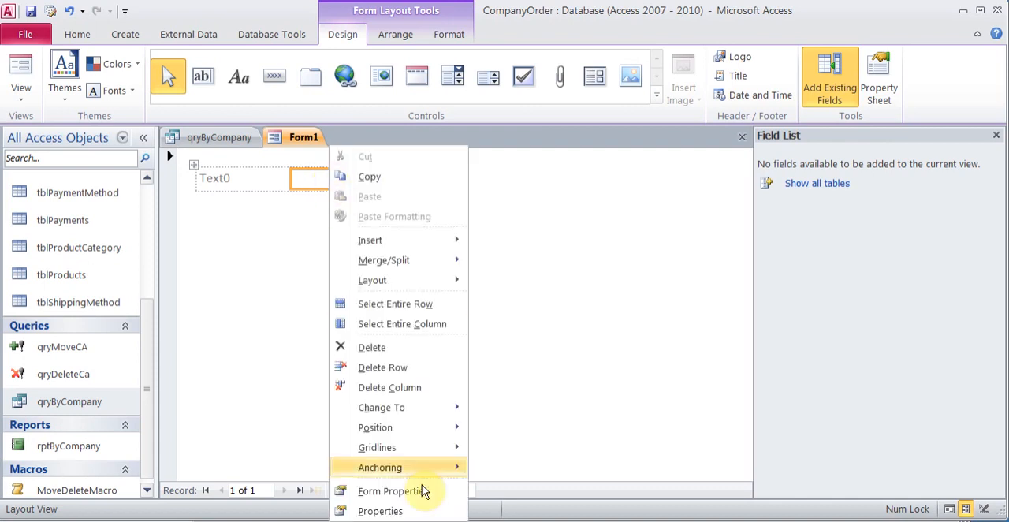
click(408, 508)
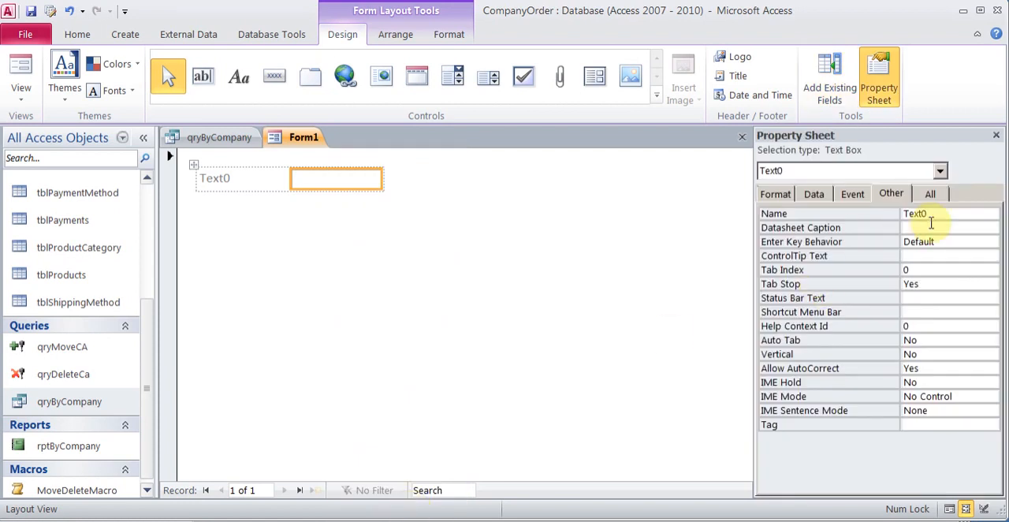
drag(936, 216, 898, 220)
text(CompanyN)
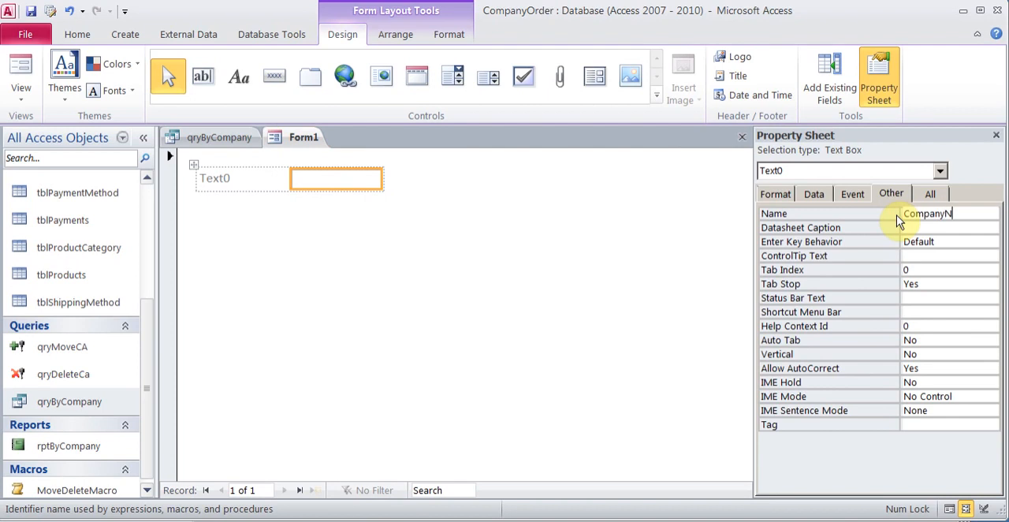
text(ame)
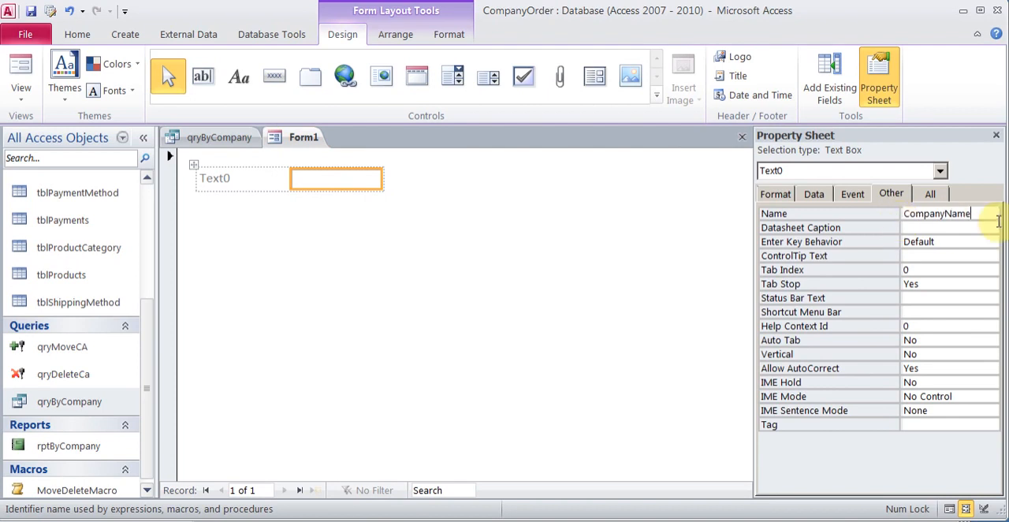
click(995, 136)
Step: Change the text box's label to "Type Company Name"
click(237, 180)
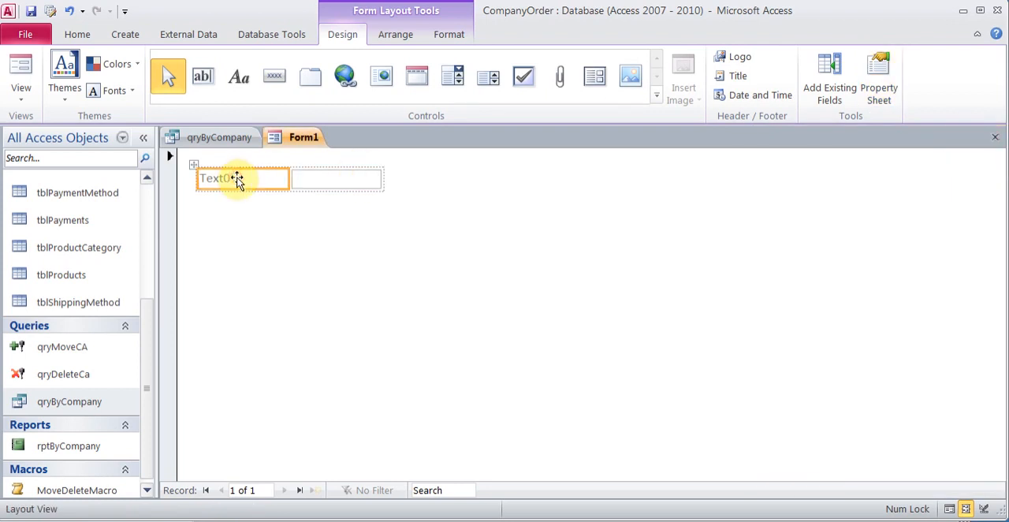
click(237, 179)
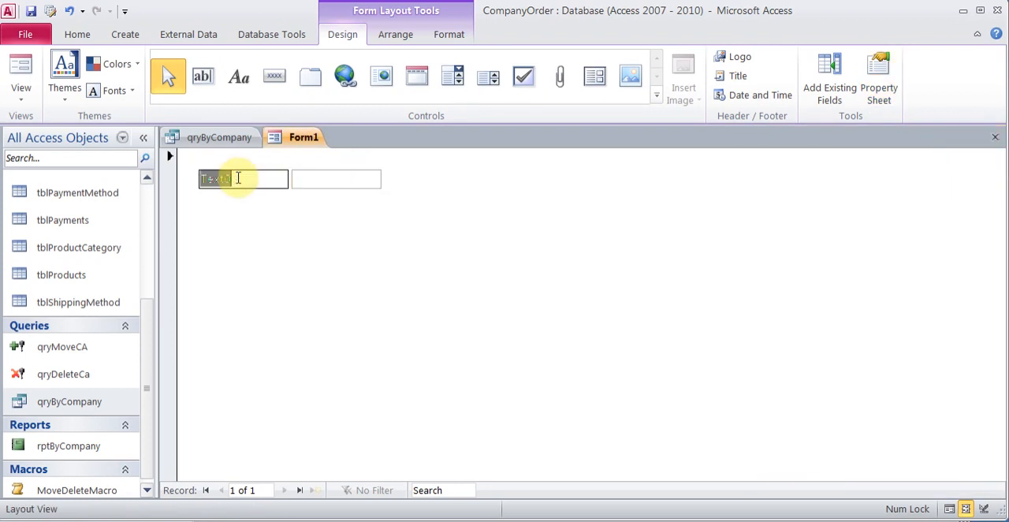
text(Type Company Name)
key(Tab)
click(322, 243)
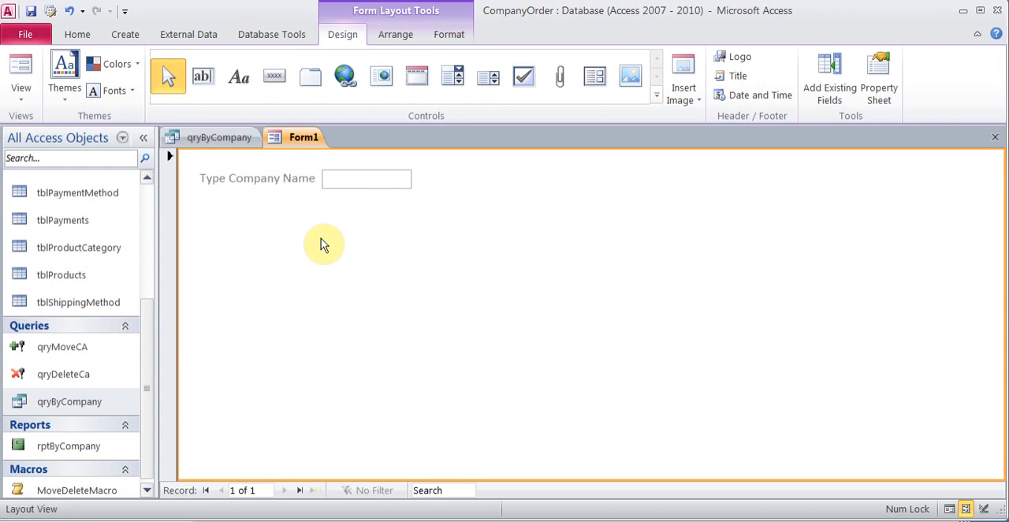
Step: Add a list box below the company name text box, and choose to type in its values
click(489, 82)
click(234, 220)
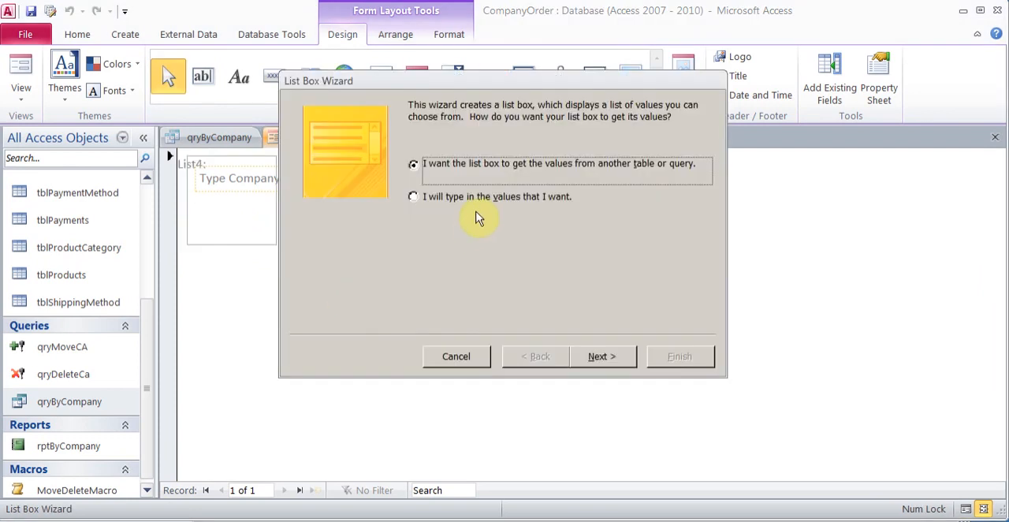
click(473, 198)
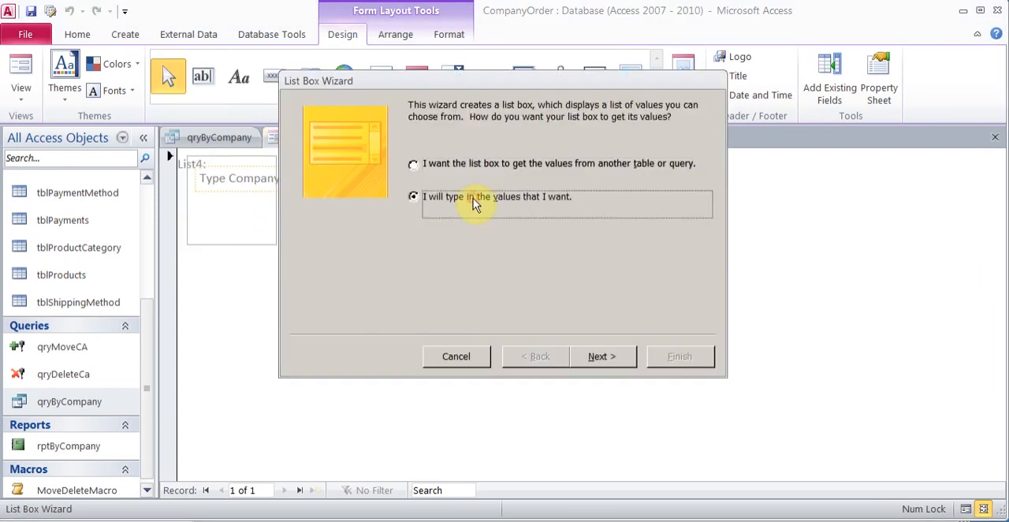
click(597, 356)
Step: Enter CompanyA, CompanyB and CompanyC as the list box values, and finish the wizard with its default label
click(376, 215)
text(CompanyA)
key(Return)
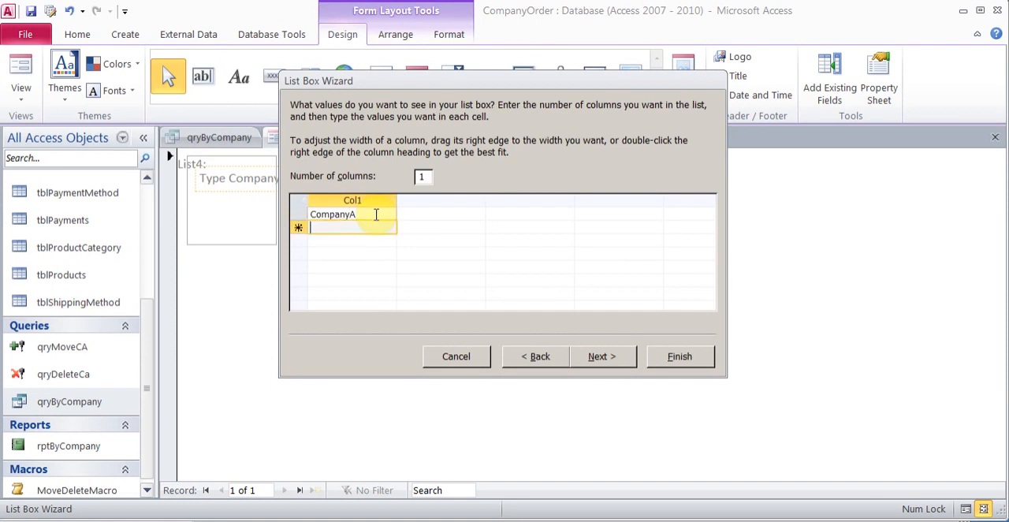
text(CompanyB)
key(Return)
text(COmpa)
key(BackSpace)
key(BackSpace)
key(BackSpace)
key(BackSpace)
text(ompanyC)
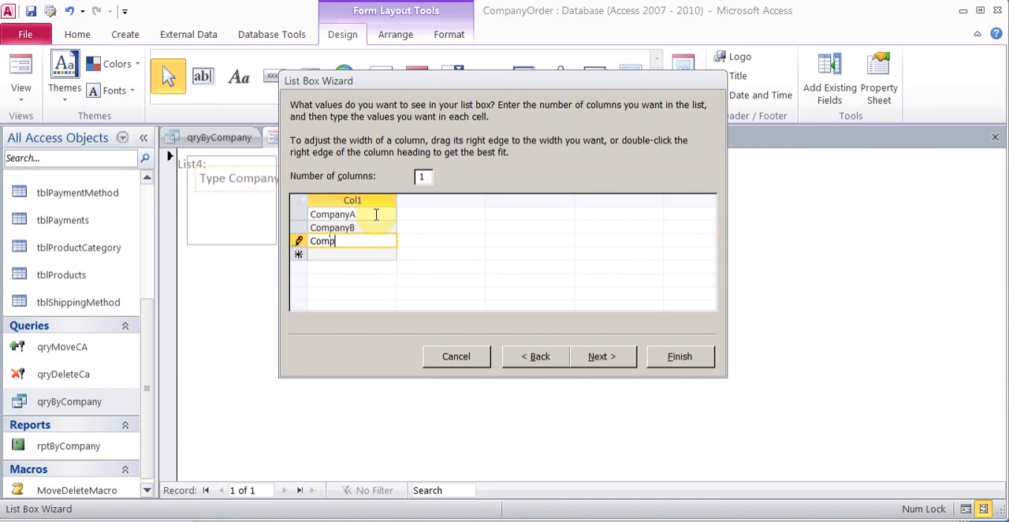
click(599, 358)
click(671, 360)
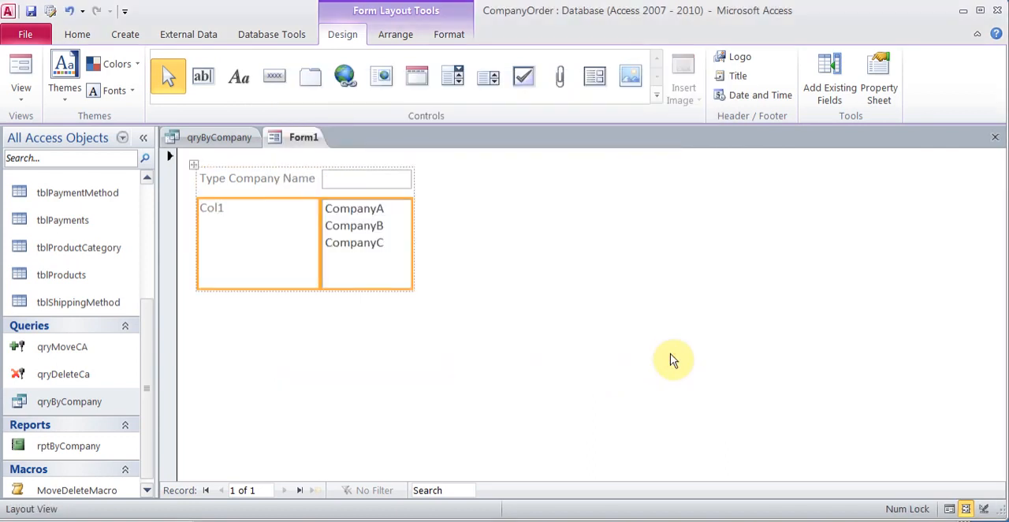
Step: View the Name property of the list box, then close the property sheet and deselect the control
click(377, 240)
right_click(377, 240)
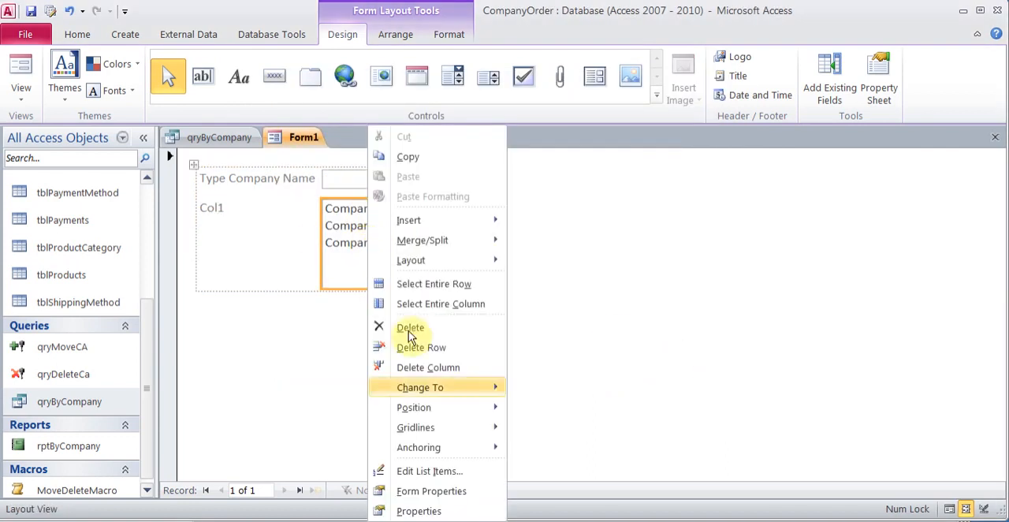
click(415, 511)
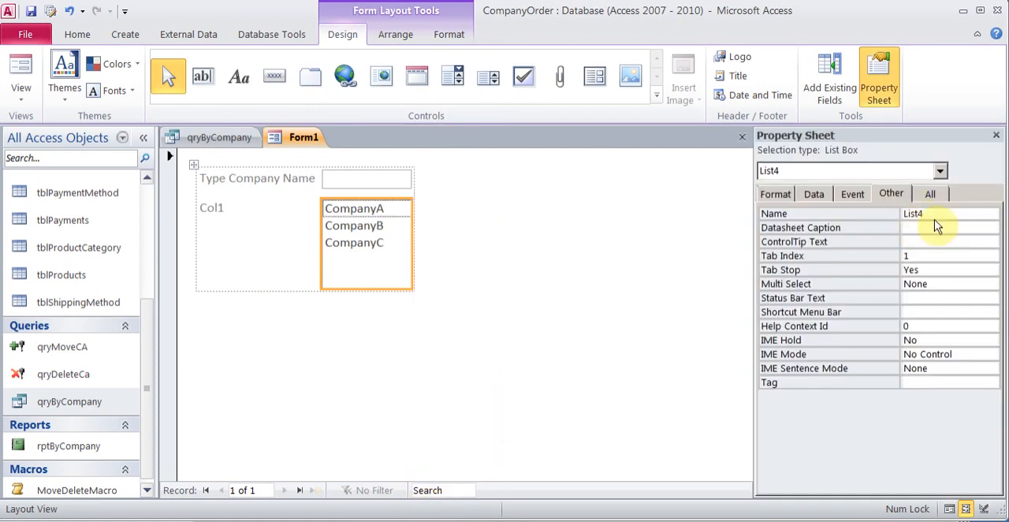
click(997, 135)
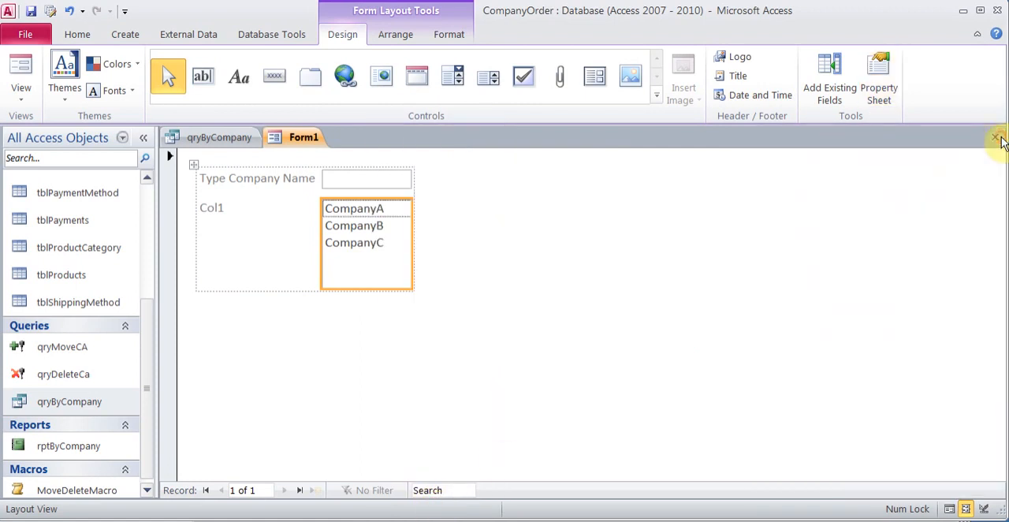
click(384, 338)
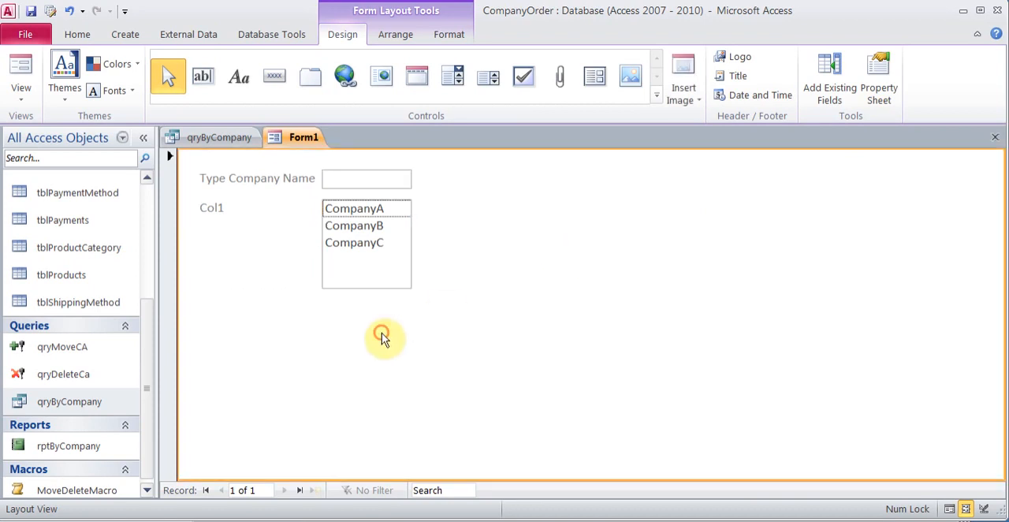
Step: Place a command button below the list box, and assign it the Preview Report action from Report Operations
click(275, 79)
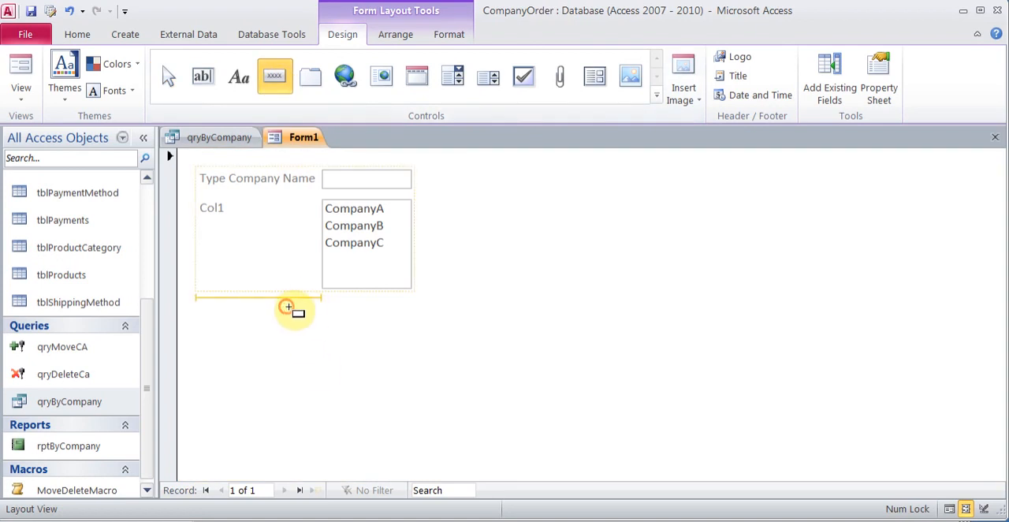
click(376, 355)
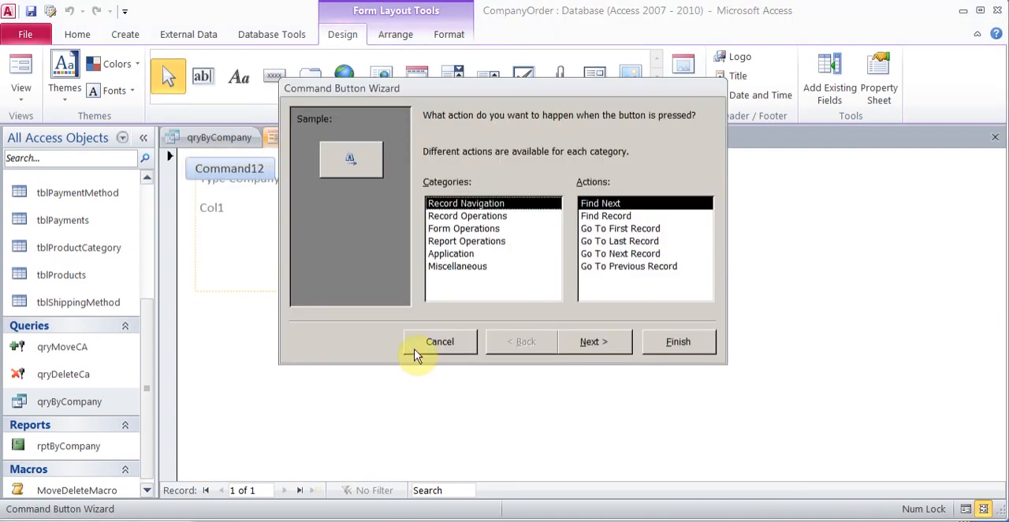
click(492, 249)
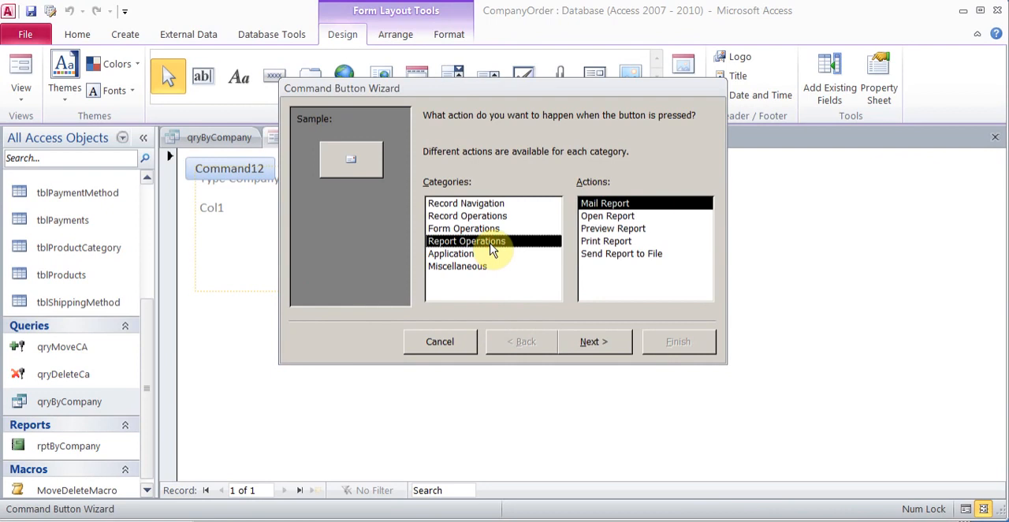
click(635, 229)
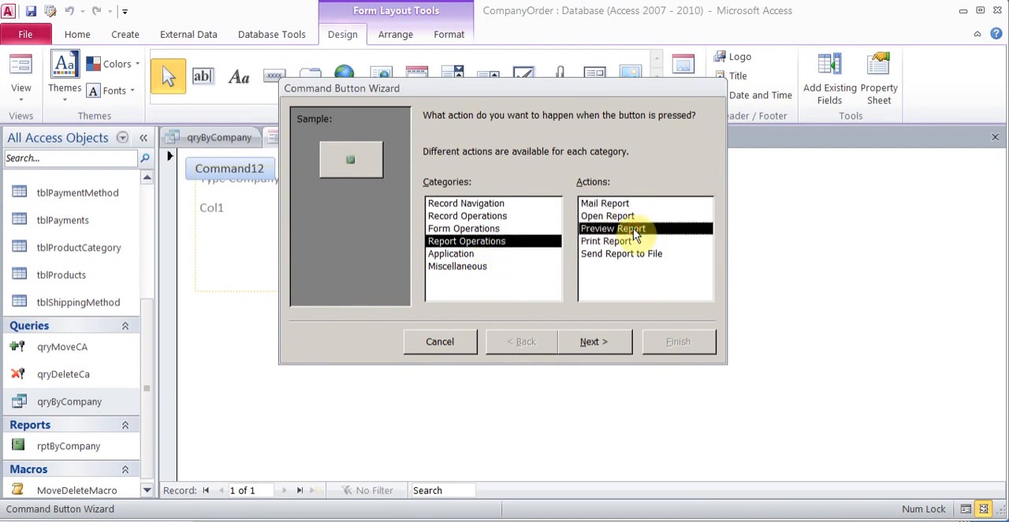
Step: Try the Run Macro action from Miscellaneous for the button, and return to the Preview Report action
click(464, 268)
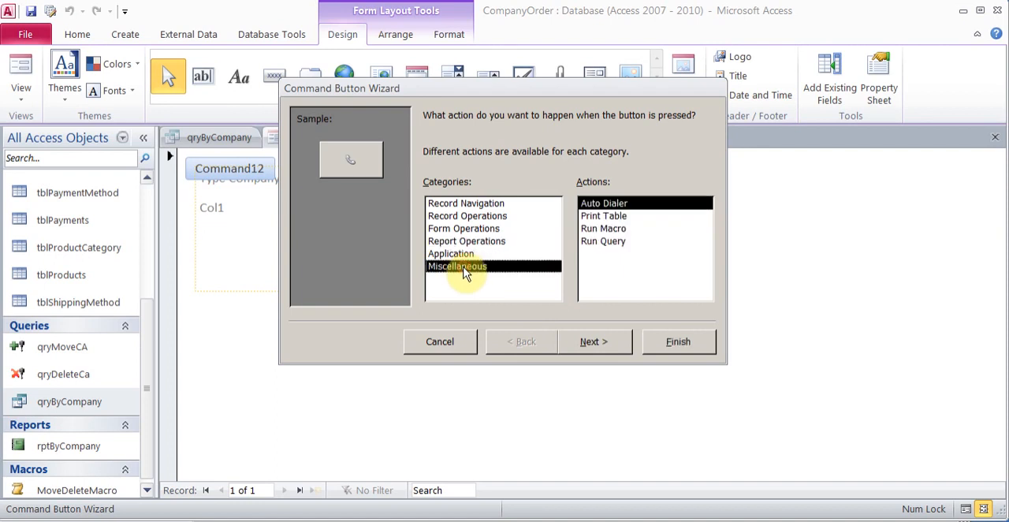
click(622, 230)
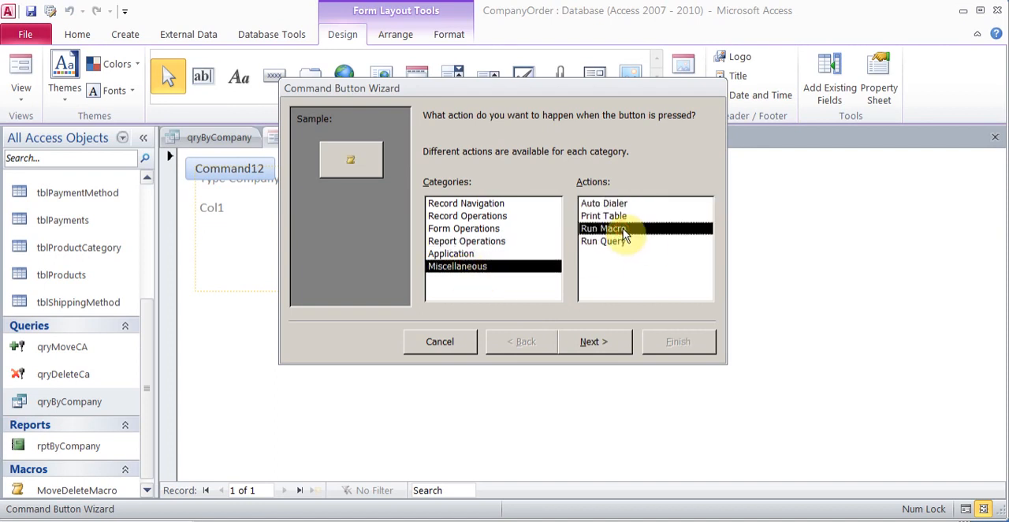
click(496, 242)
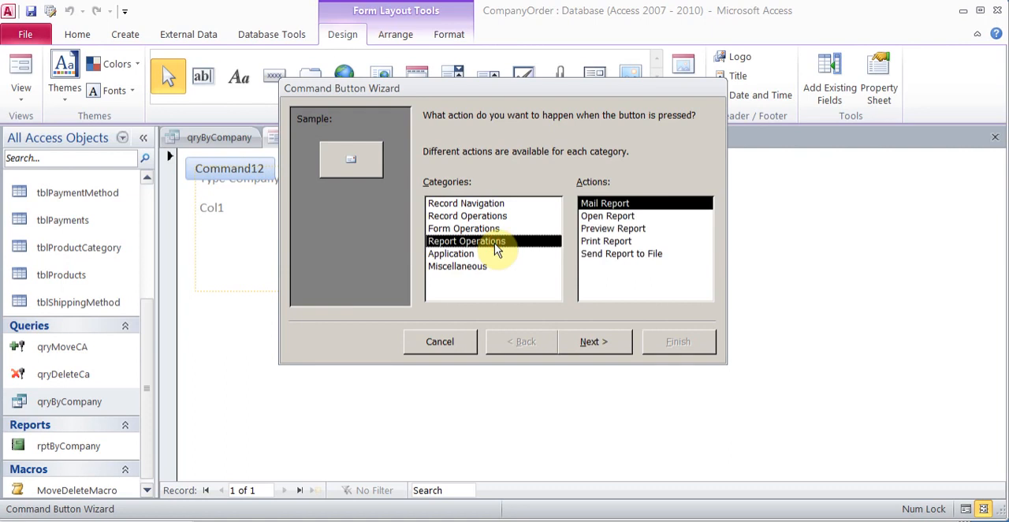
click(639, 230)
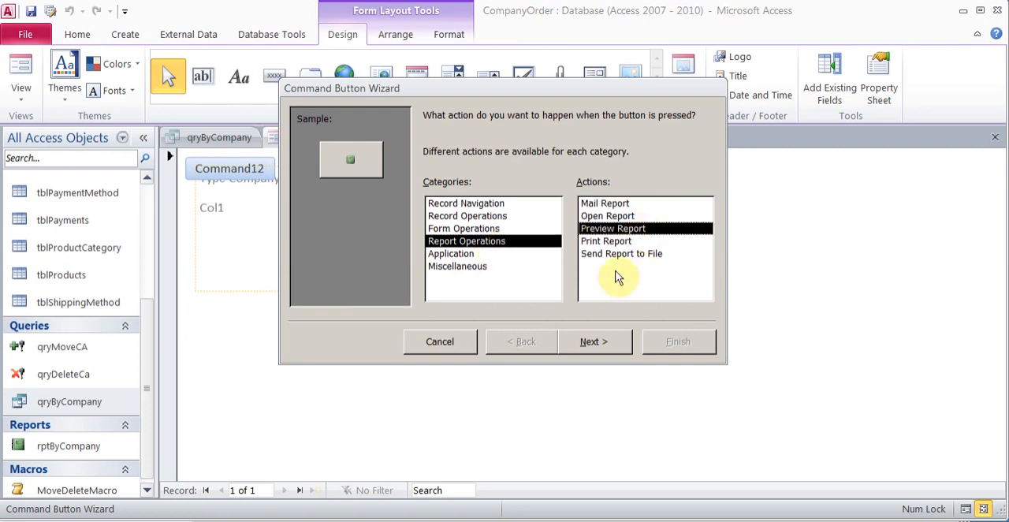
Step: Make the button preview rptByCompany with the text Preview Report, and finish the wizard with the default button name
click(594, 341)
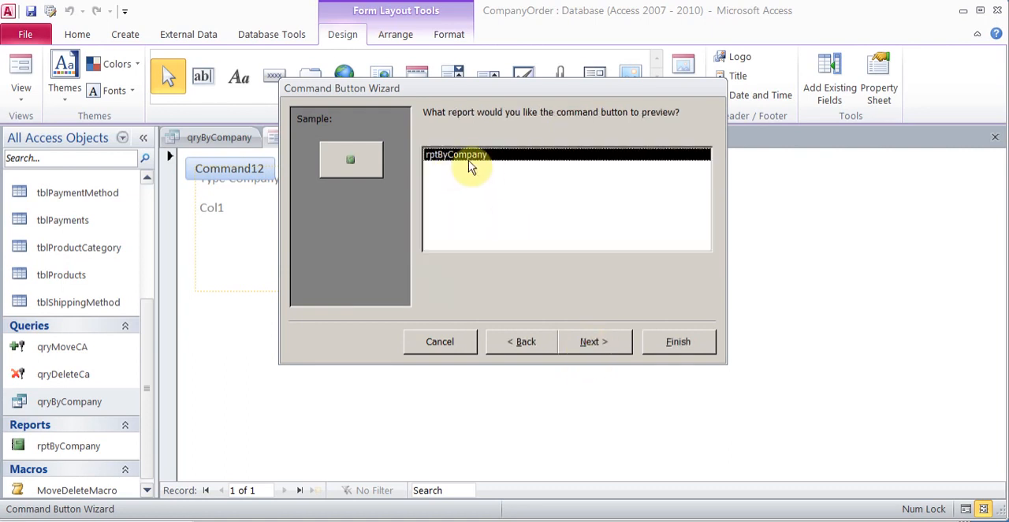
click(571, 341)
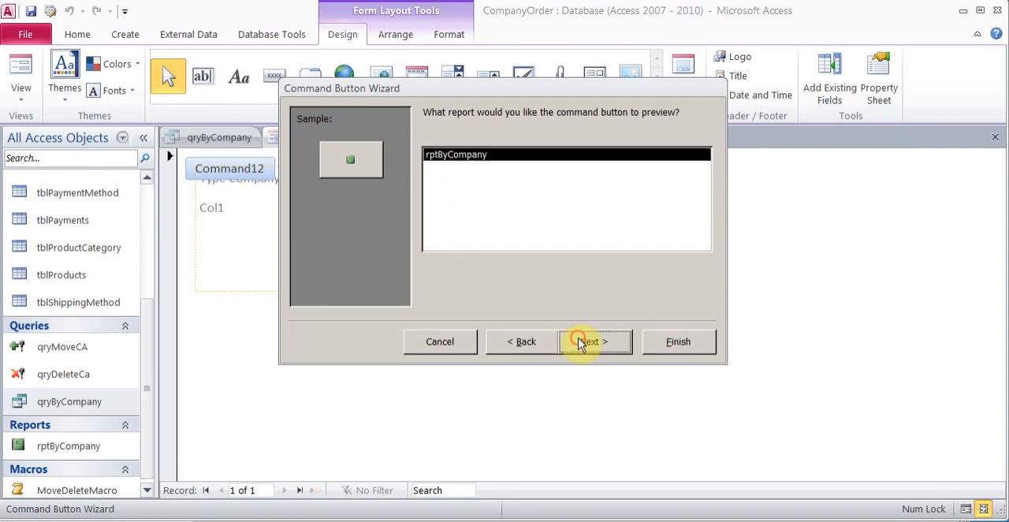
click(429, 194)
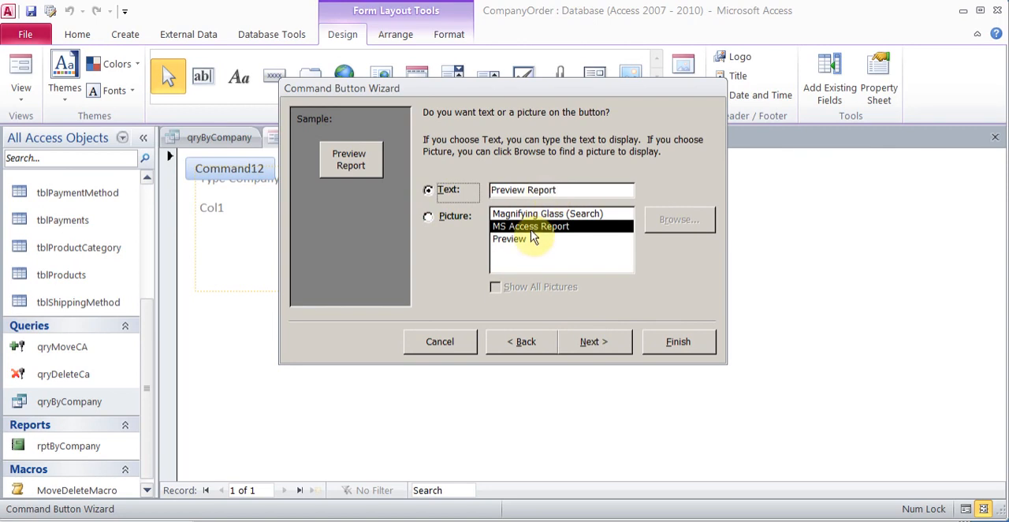
click(599, 345)
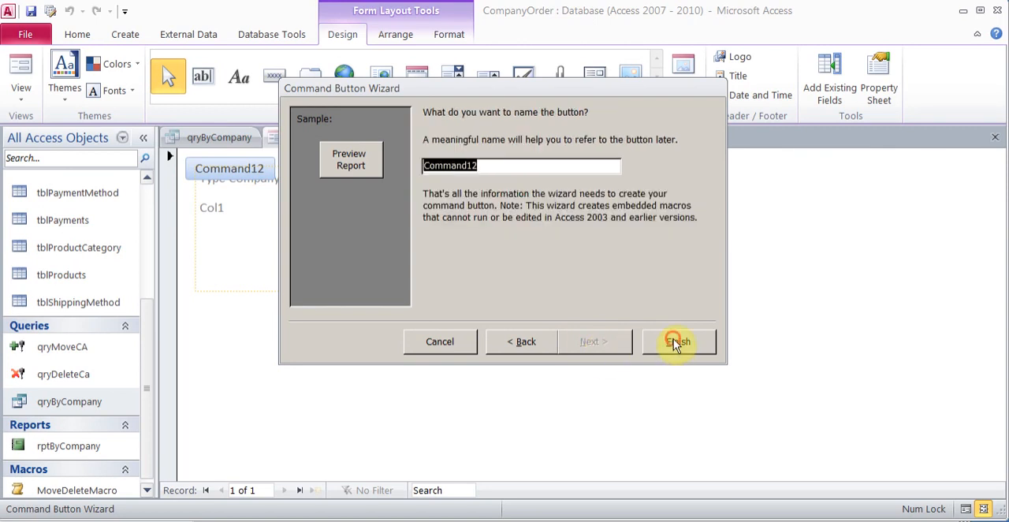
click(676, 342)
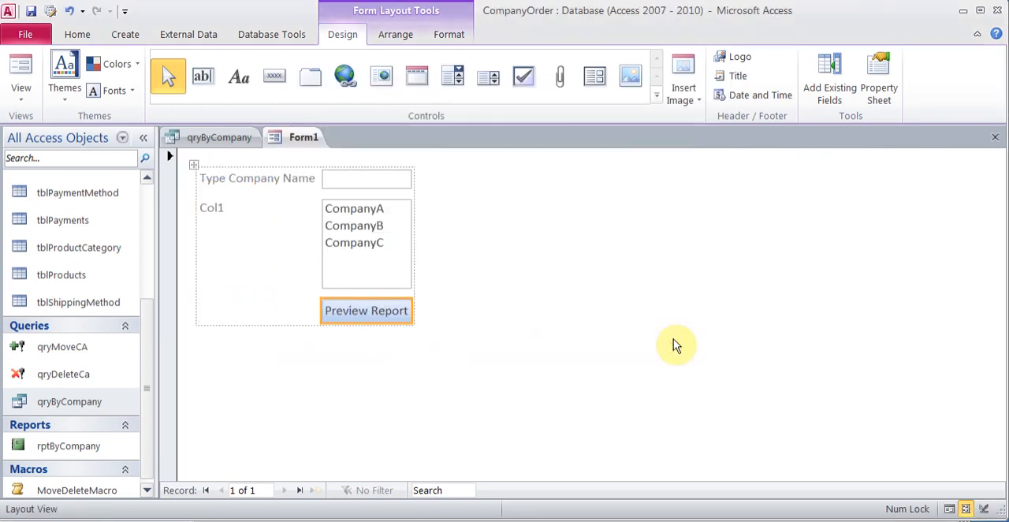
Step: Switch the form to Form View and save it as Form1
click(21, 71)
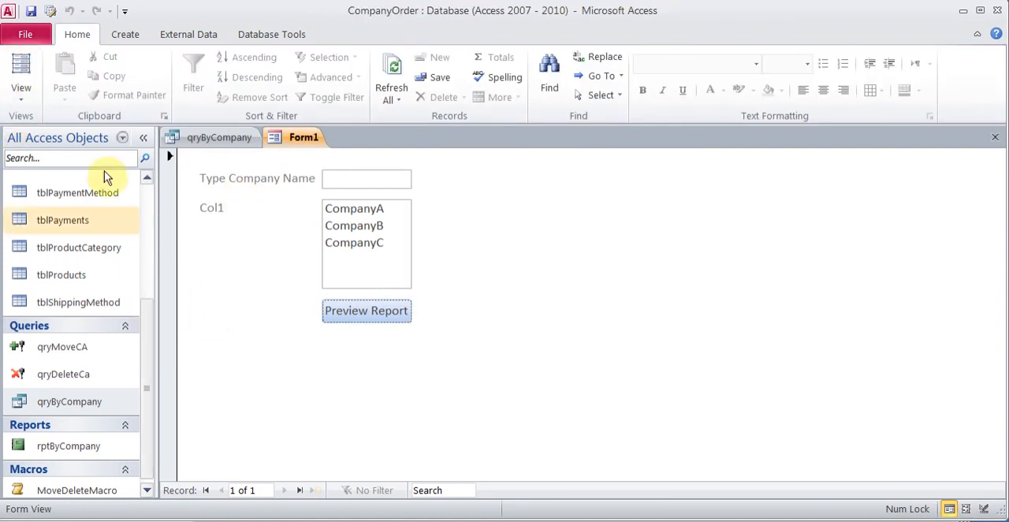
click(33, 11)
click(440, 190)
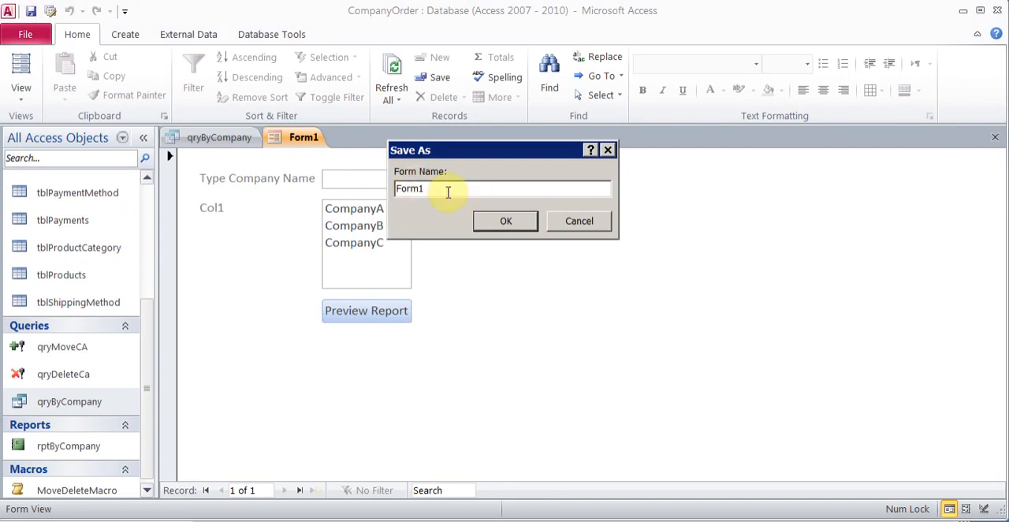
click(494, 225)
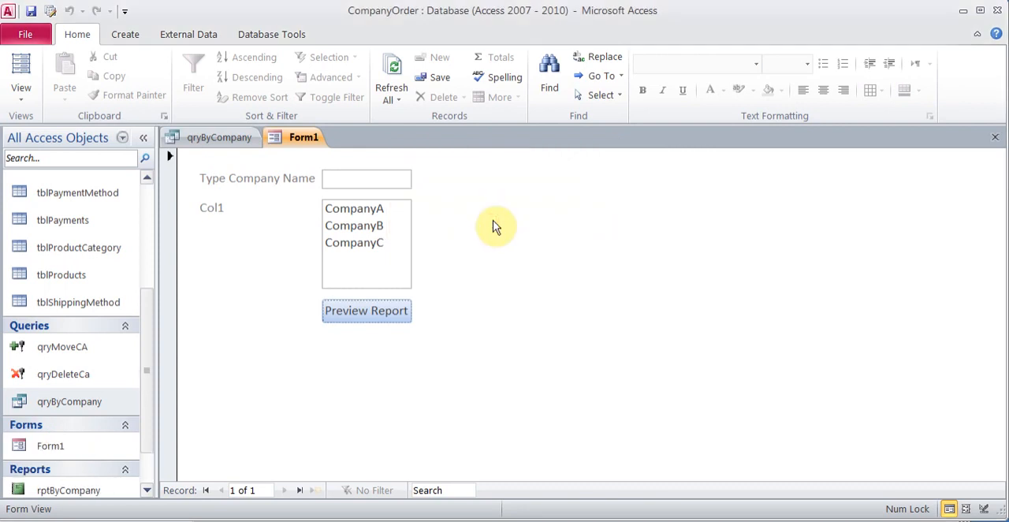
Step: Review the CompanyName criteria cell in qryByCompany against the company name text box on Form1, ending in the query design
click(240, 144)
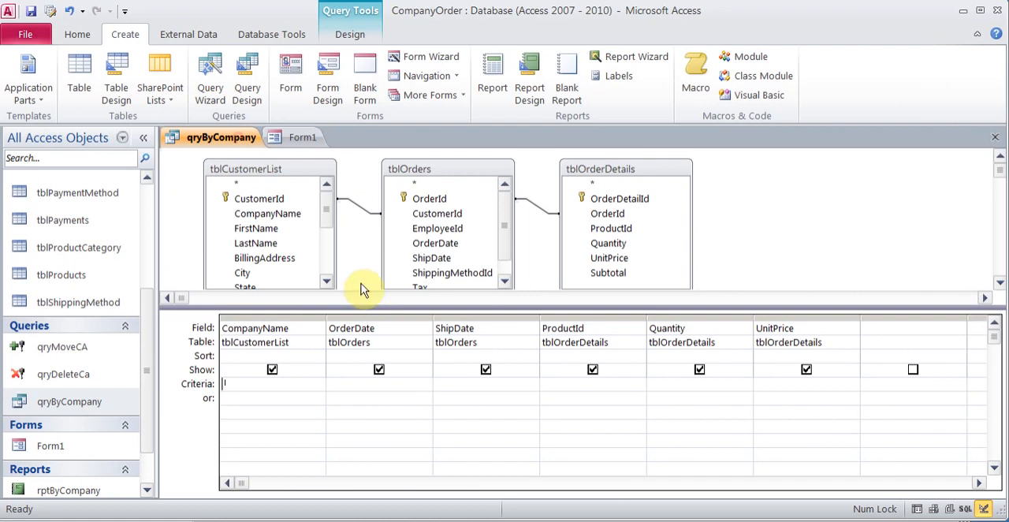
click(298, 137)
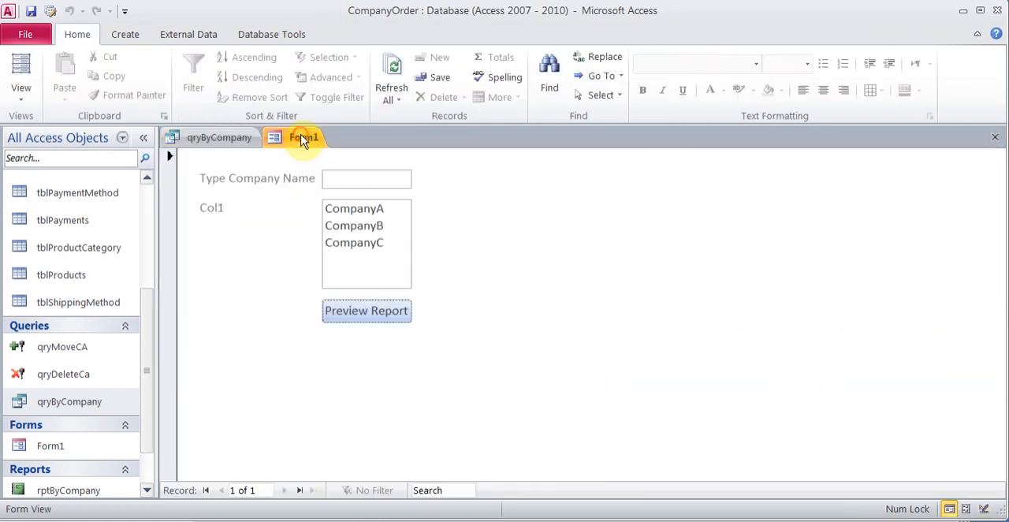
click(353, 178)
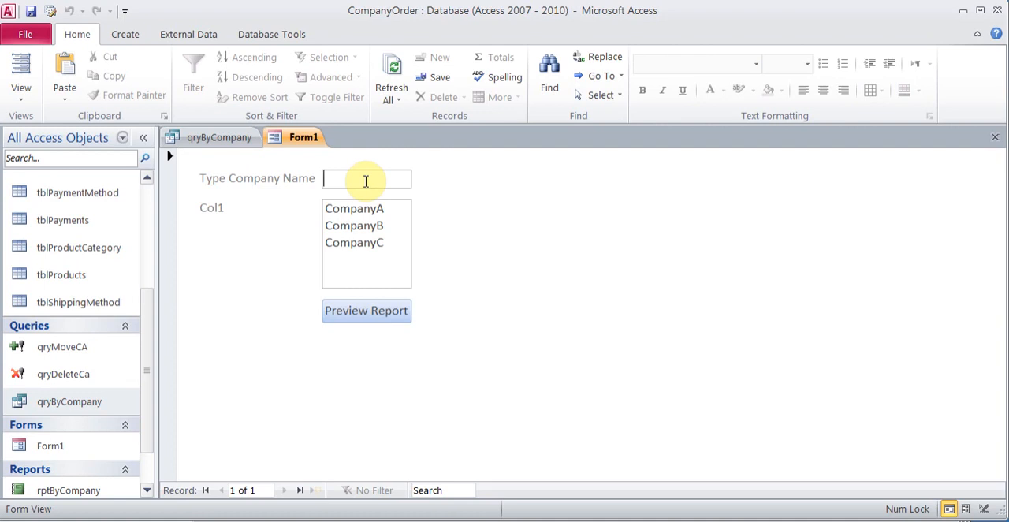
click(240, 144)
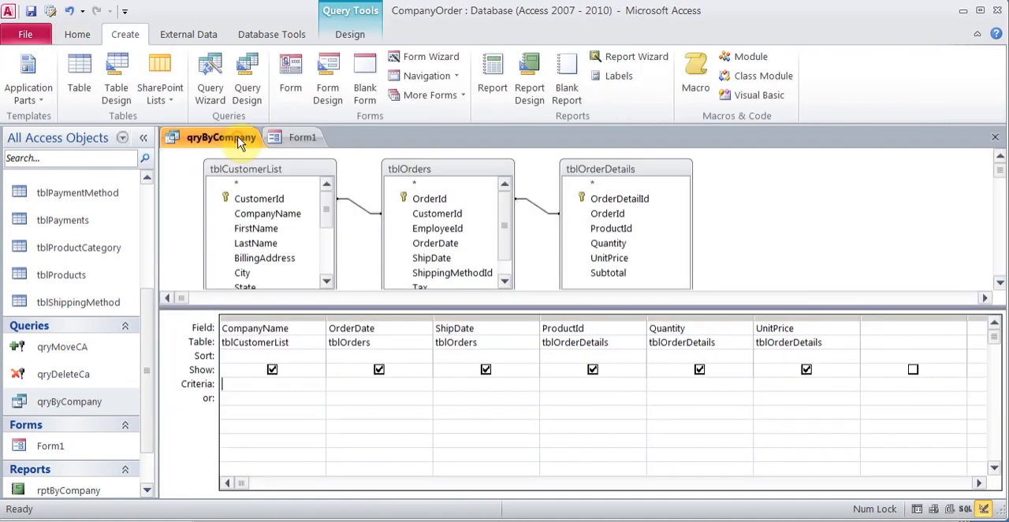
Step: Switch to Notepad, and change the control name in the Form1 reference so it reads [Forms]![Form1]![CompanyName]
click(445, 514)
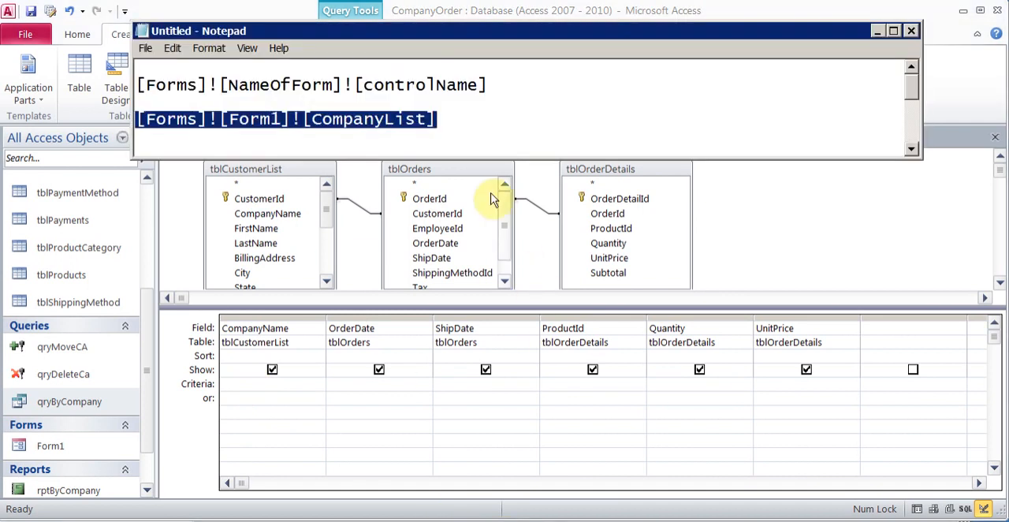
click(455, 119)
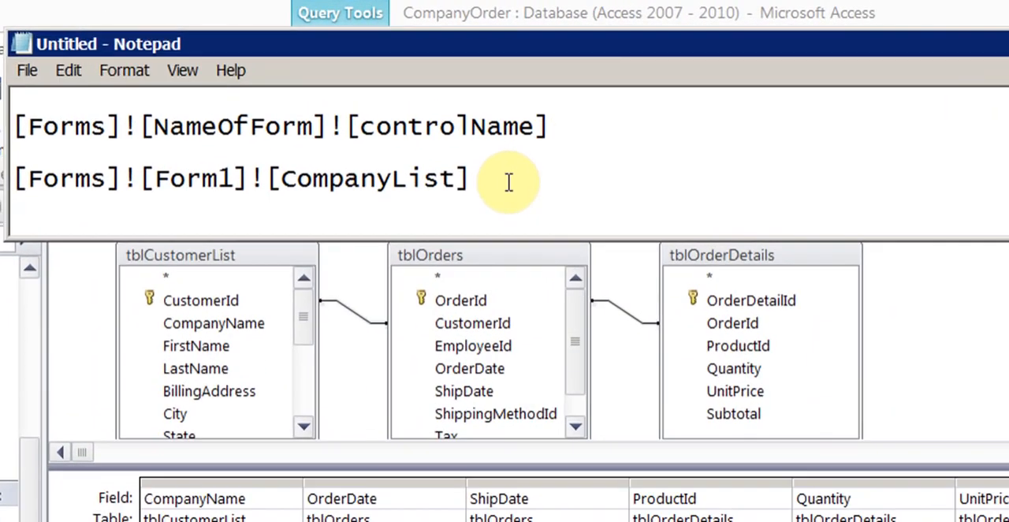
drag(39, 127, 541, 119)
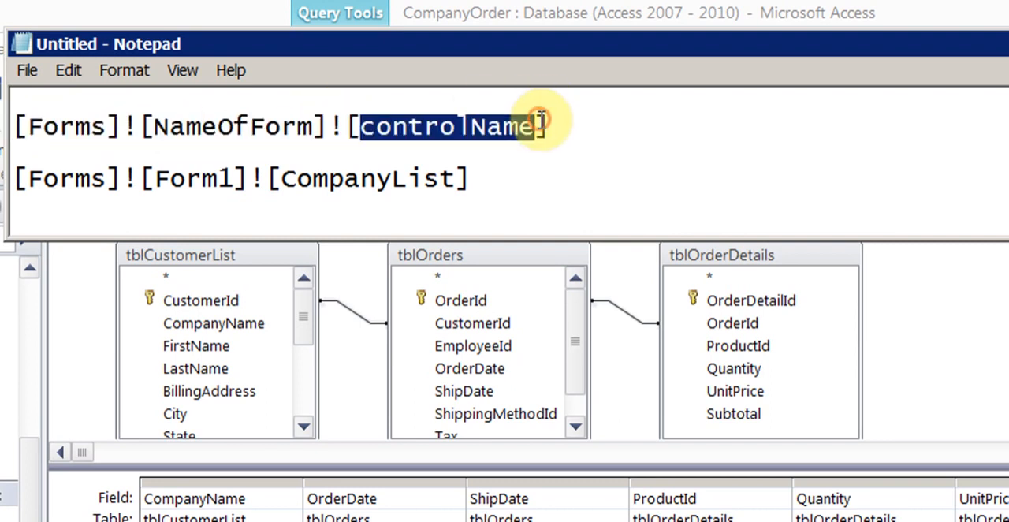
click(455, 178)
key(BackSpace)
key(BackSpace)
key(BackSpace)
key(BackSpace)
text(Name)
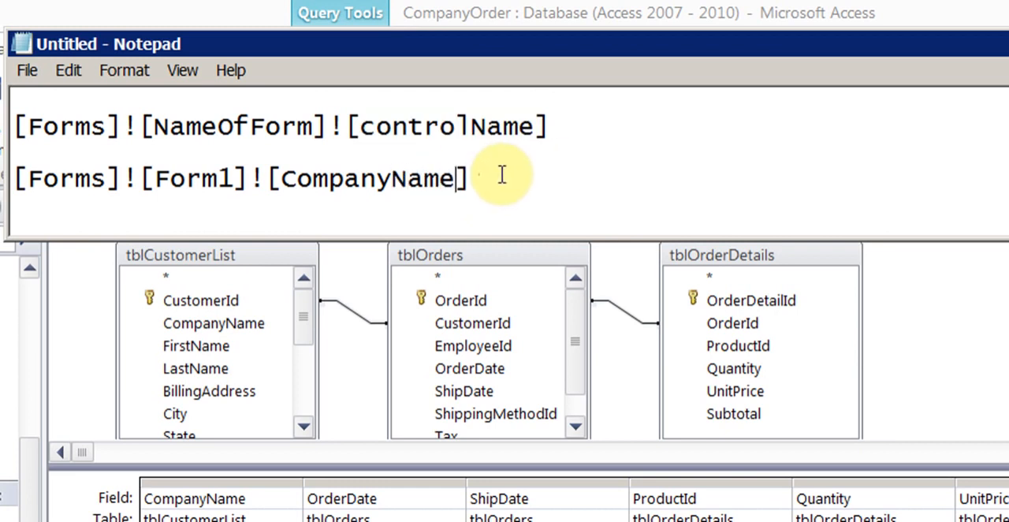
click(234, 178)
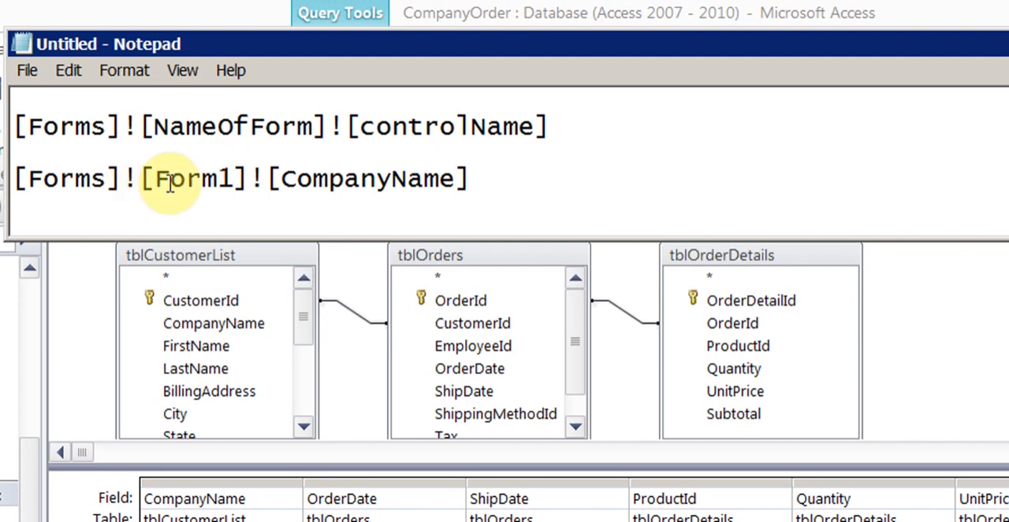
Step: Copy the reference [Forms]![Form1]![CompanyName] from Notepad into the CompanyName criteria of qryByCompany
drag(483, 173, 18, 169)
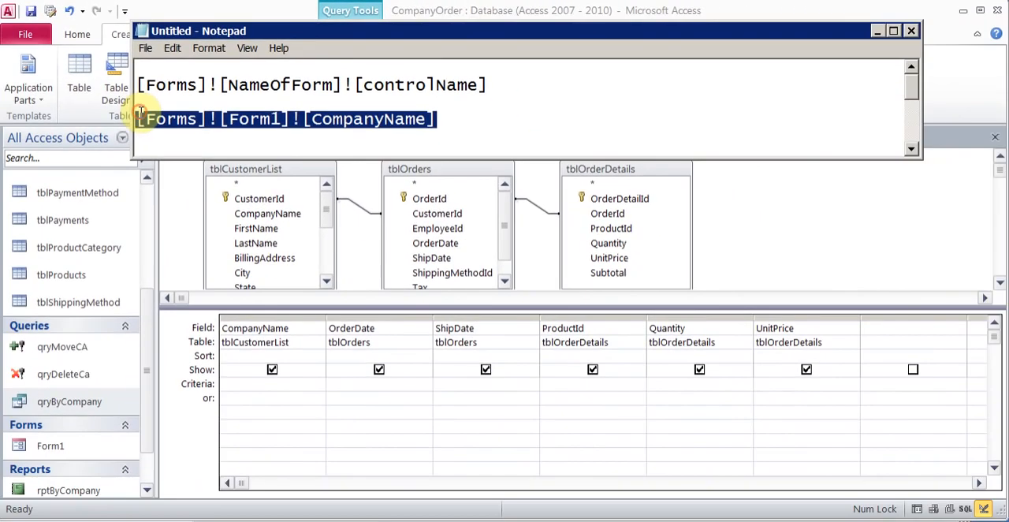
click(278, 384)
key(ctrl+v)
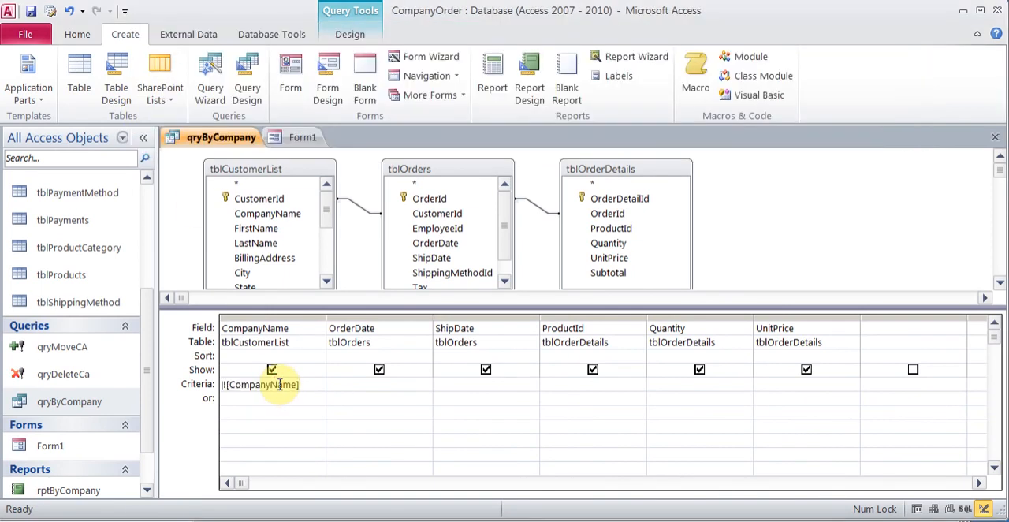
Step: Save qryByCompany, then preview rptByCompany from Form1 for CompanyA and close the preview after viewing the report
click(31, 11)
click(298, 137)
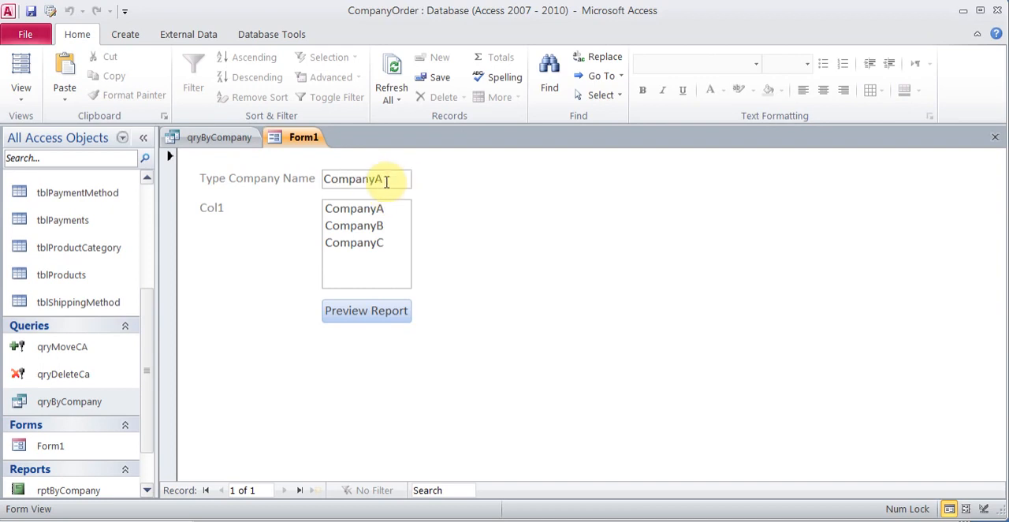
click(366, 315)
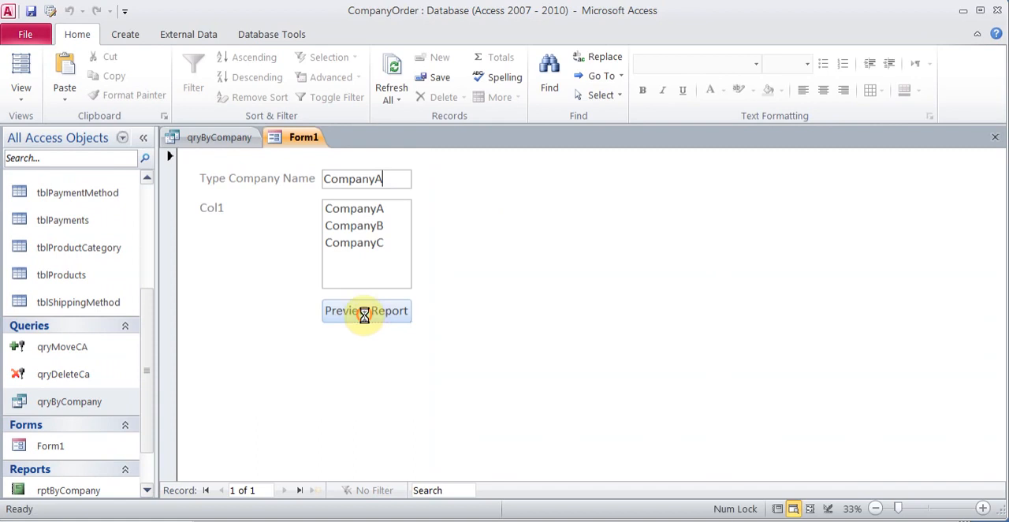
click(618, 214)
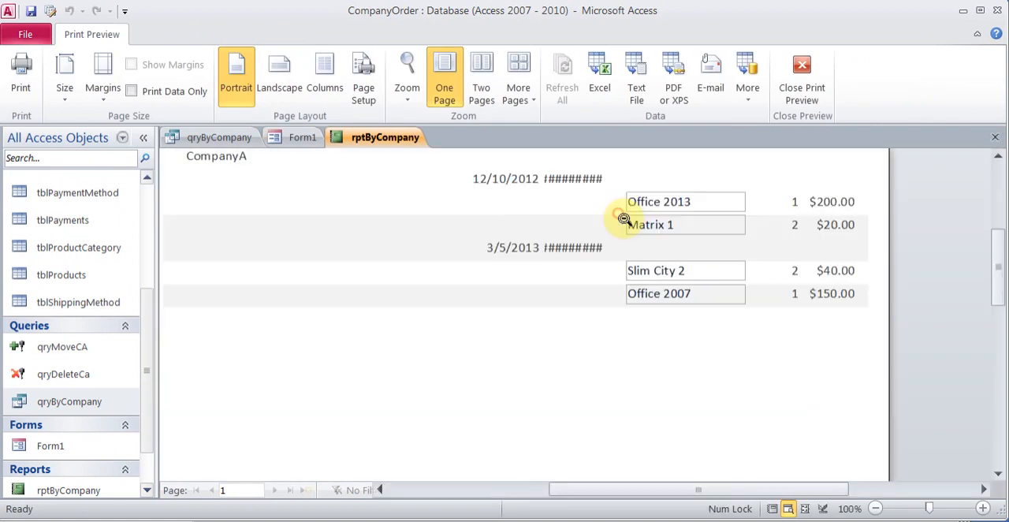
drag(996, 287, 991, 267)
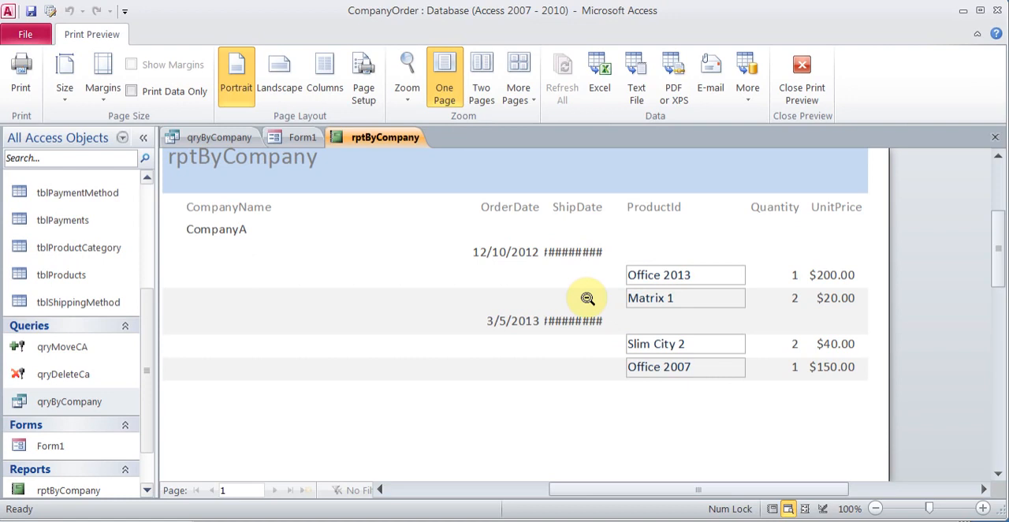
click(802, 78)
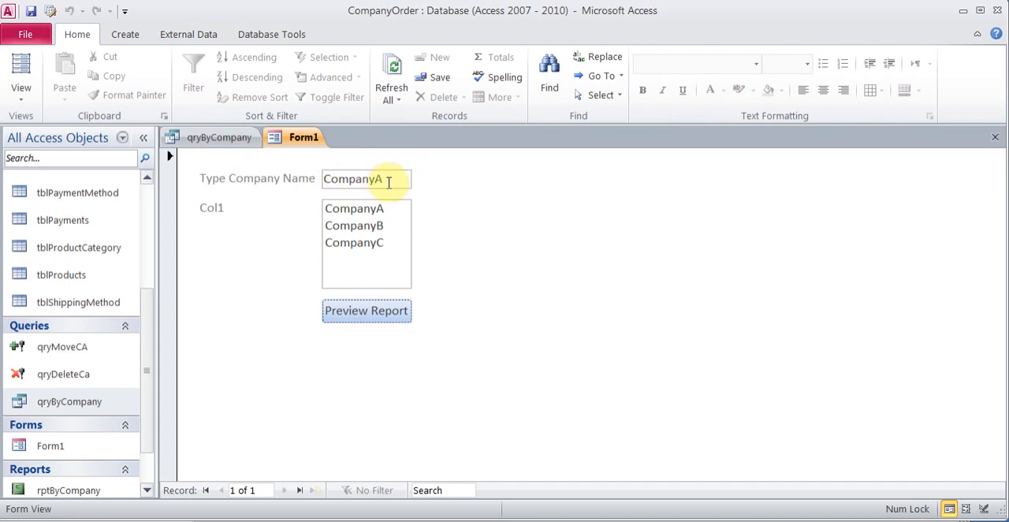
Step: Run qryByCompany using the company name on Form1 as its criteria
click(240, 139)
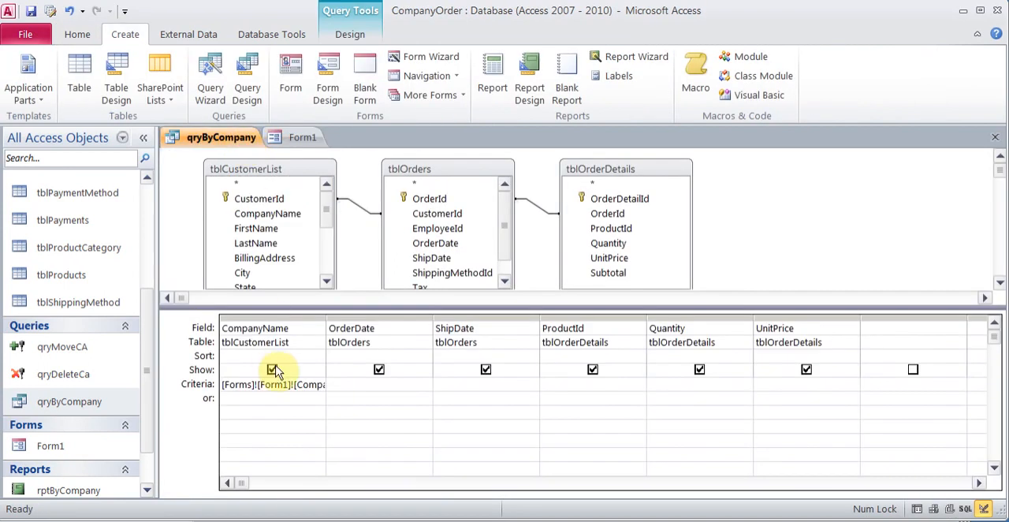
click(353, 38)
click(57, 71)
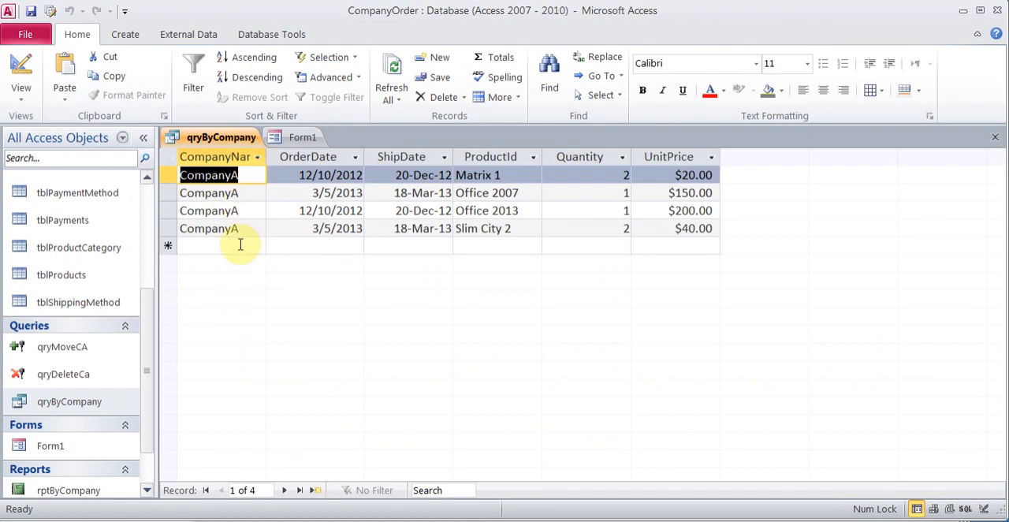
Step: Enter CompanyC as the company name on Form1 and run qryByCompany again from its design
click(308, 138)
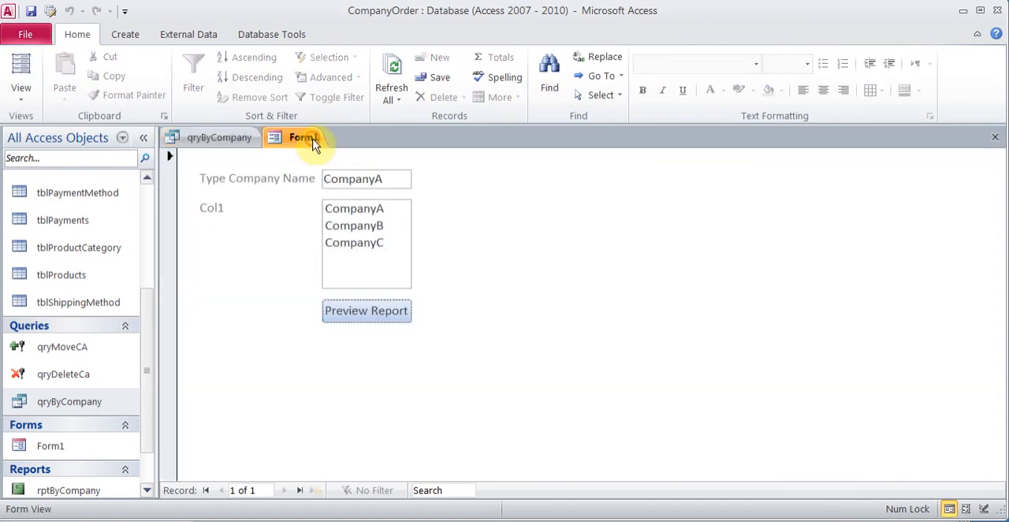
click(393, 182)
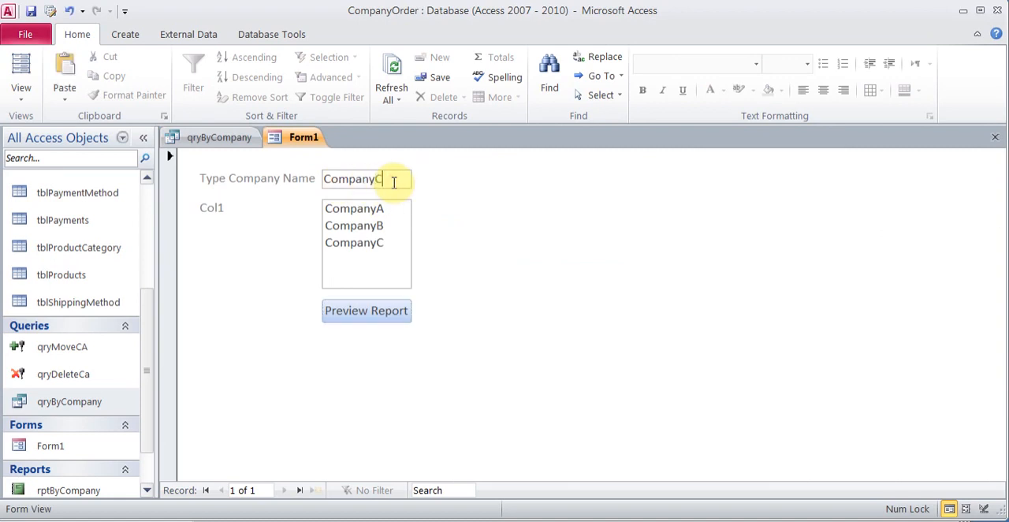
click(211, 139)
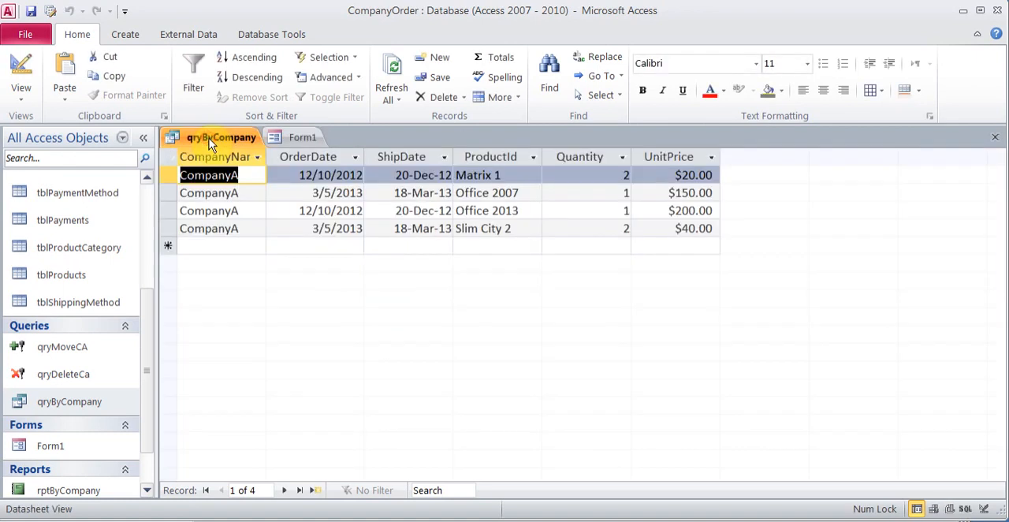
click(21, 68)
click(302, 137)
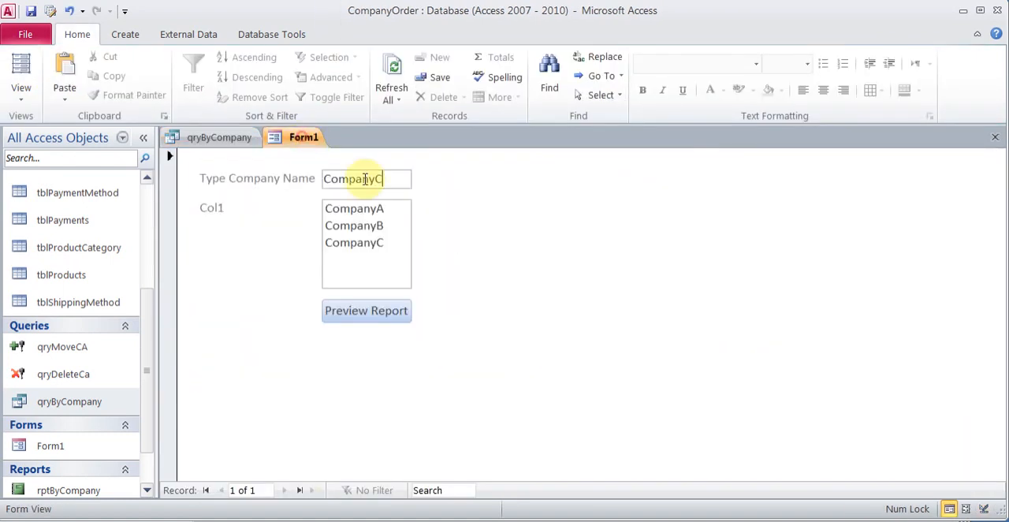
click(228, 139)
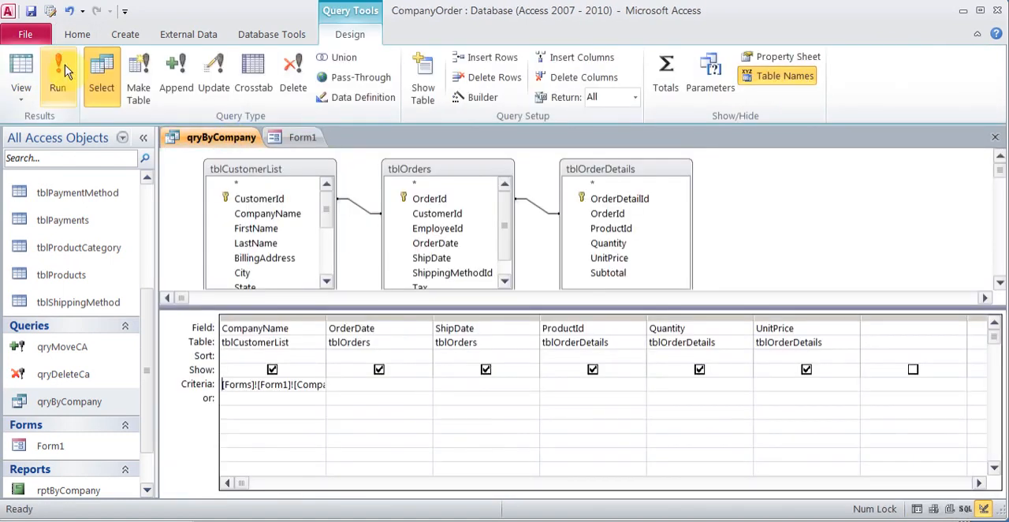
click(66, 71)
Step: Compare the qryByCompany datasheet with the company name on Form1, and close both the form and the query
click(307, 140)
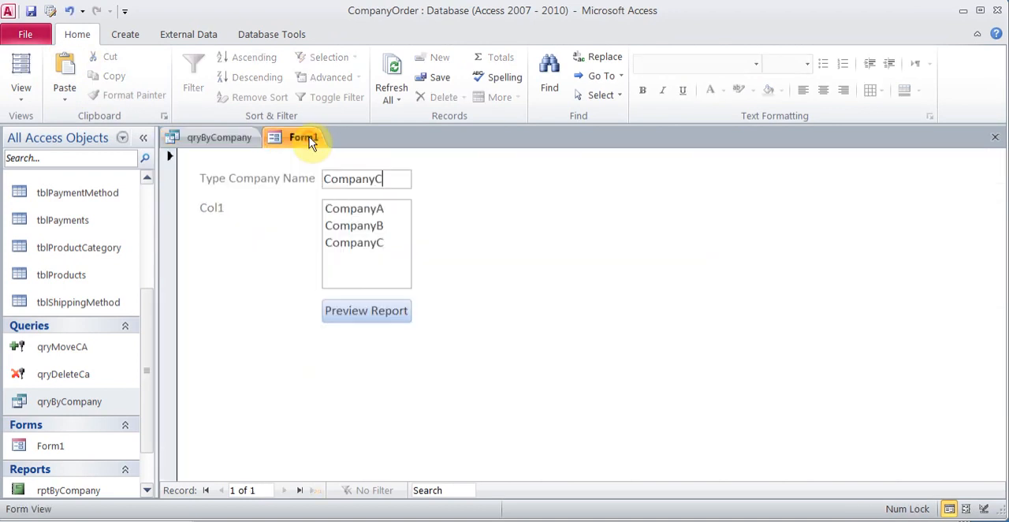
click(232, 137)
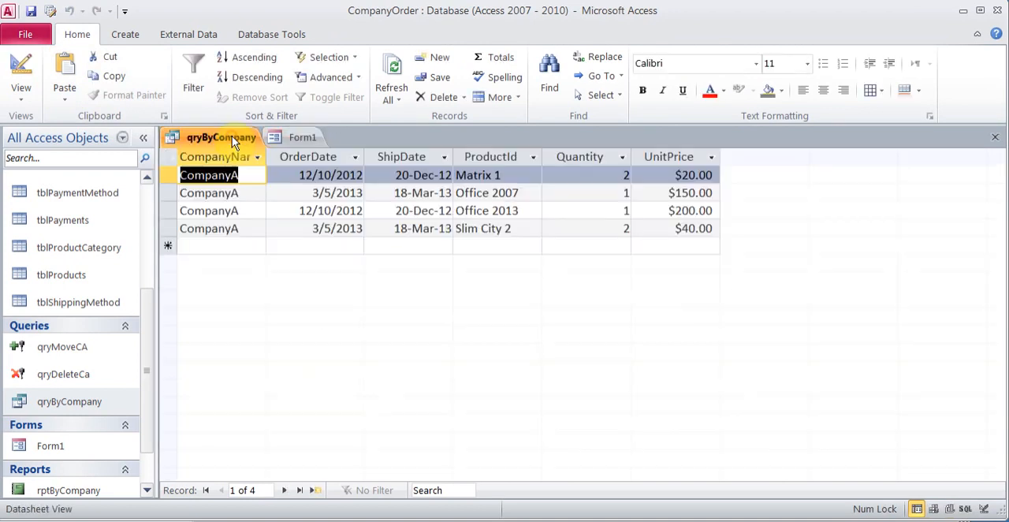
click(22, 70)
click(290, 139)
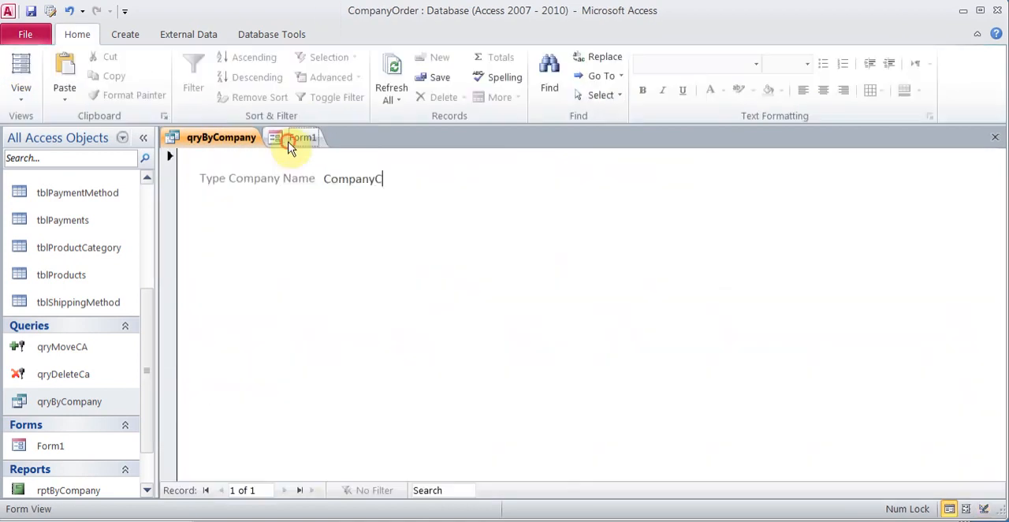
click(995, 136)
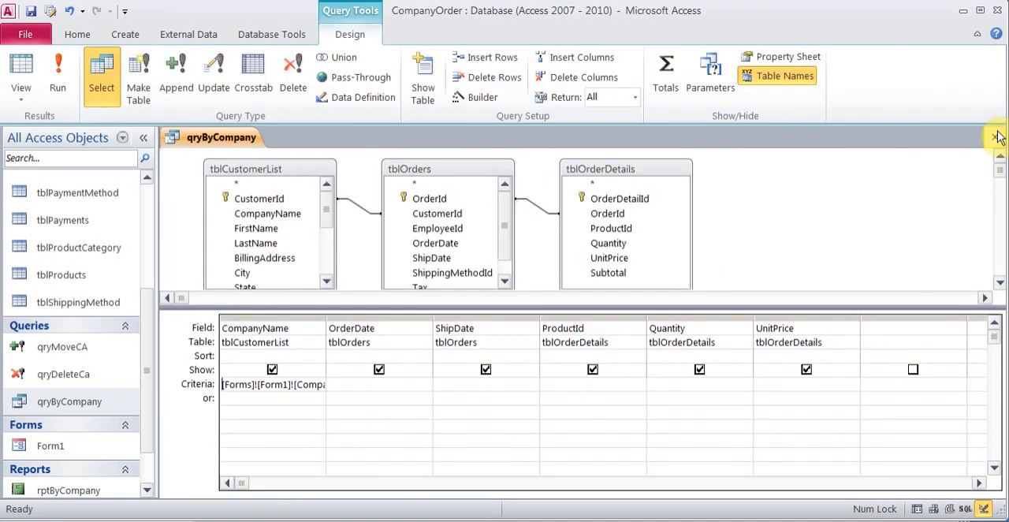
click(995, 137)
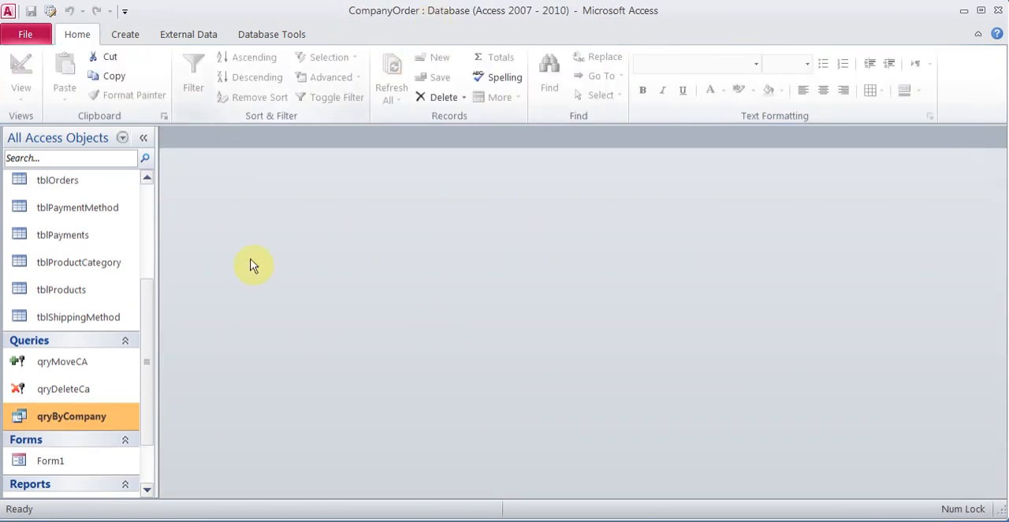
Step: Reopen Form1 with CompanyC as the company name, preview rptByCompany from it, and close the preview
double_click(64, 464)
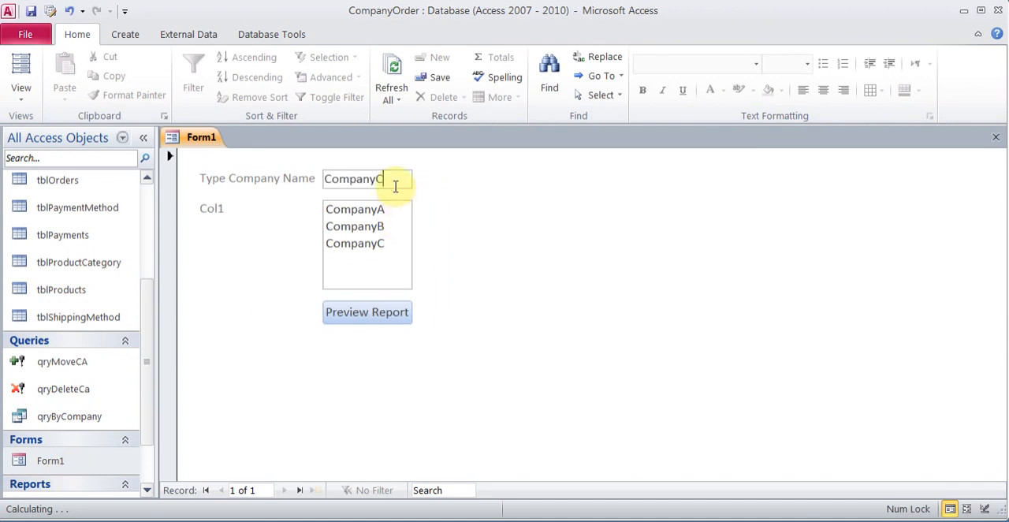
click(380, 316)
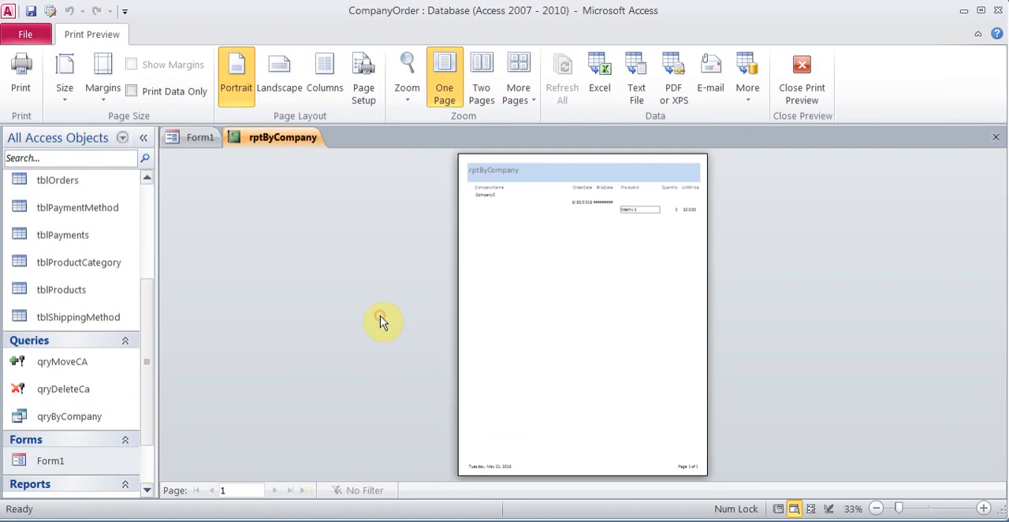
click(496, 216)
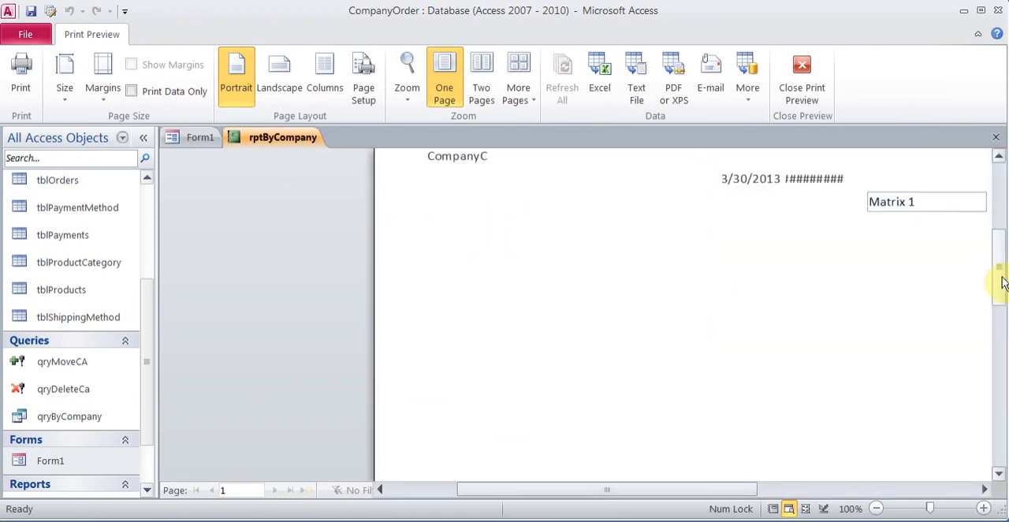
drag(1003, 282, 998, 247)
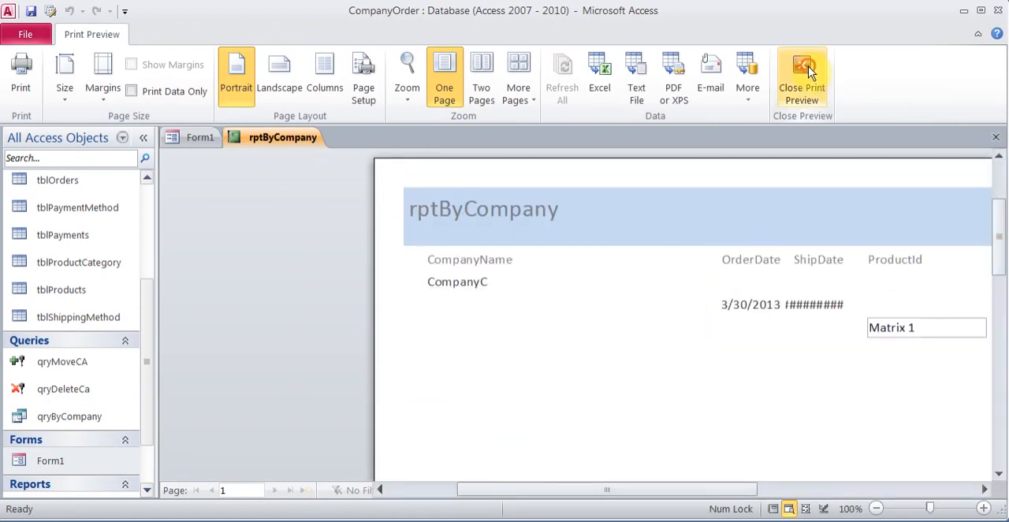
click(802, 71)
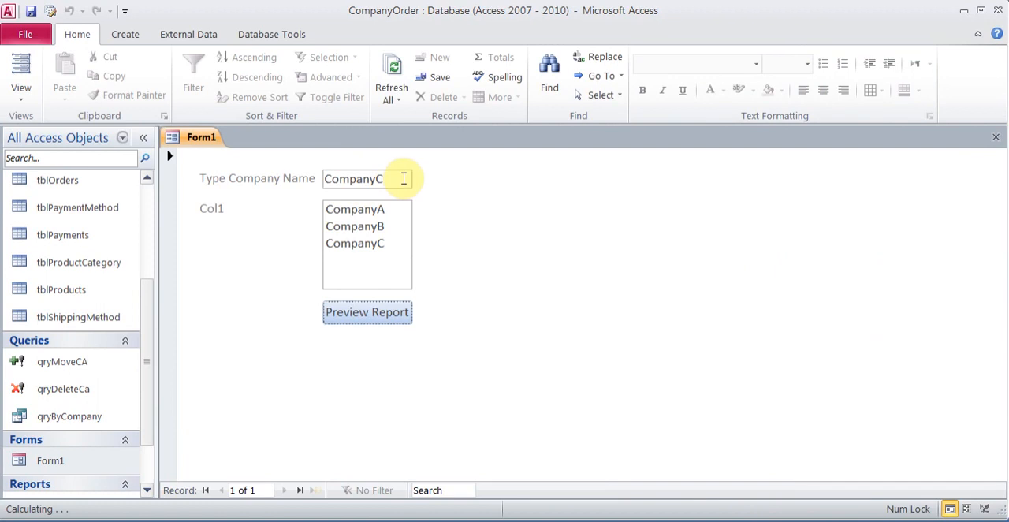
Step: Open qryByCompany in Design View, run it against the open Form1, and return to the query design
click(91, 423)
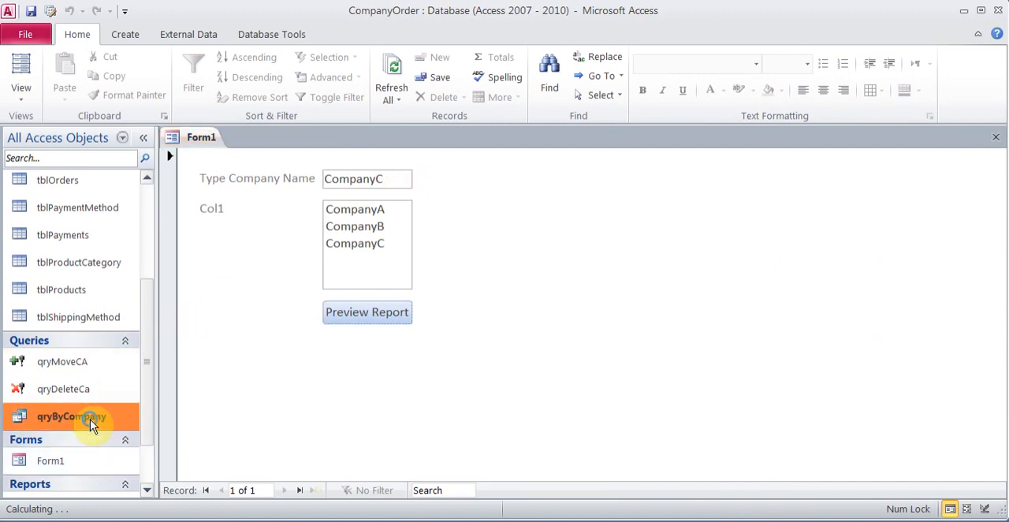
right_click(91, 422)
click(189, 205)
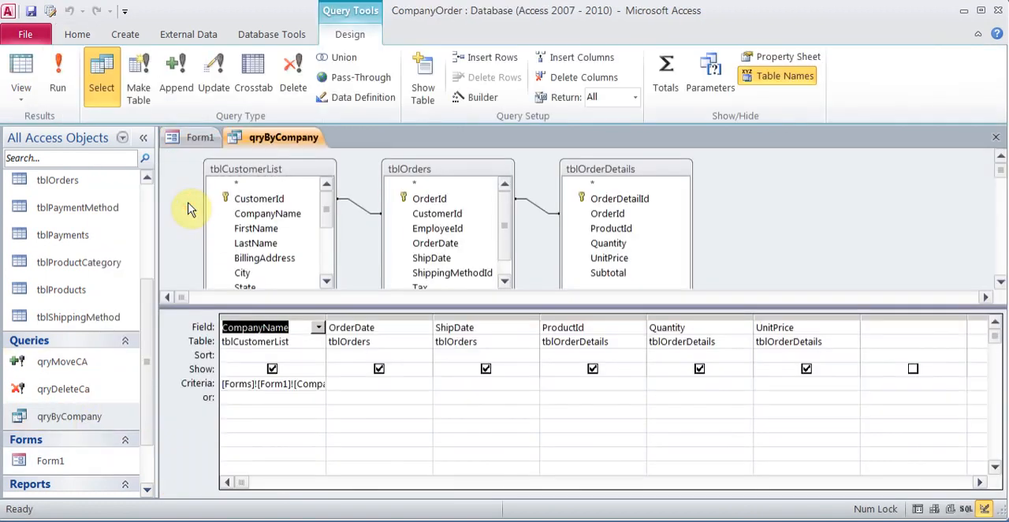
click(56, 67)
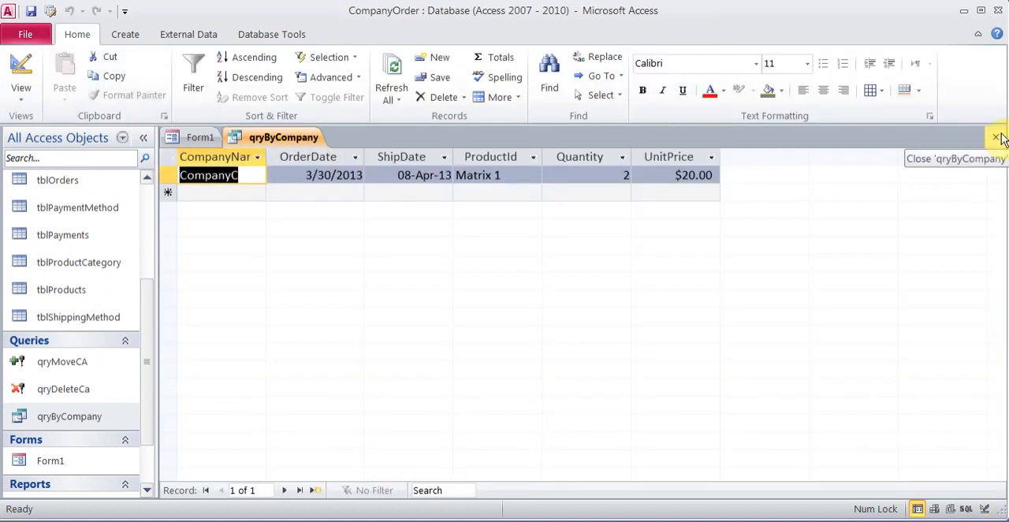
click(22, 68)
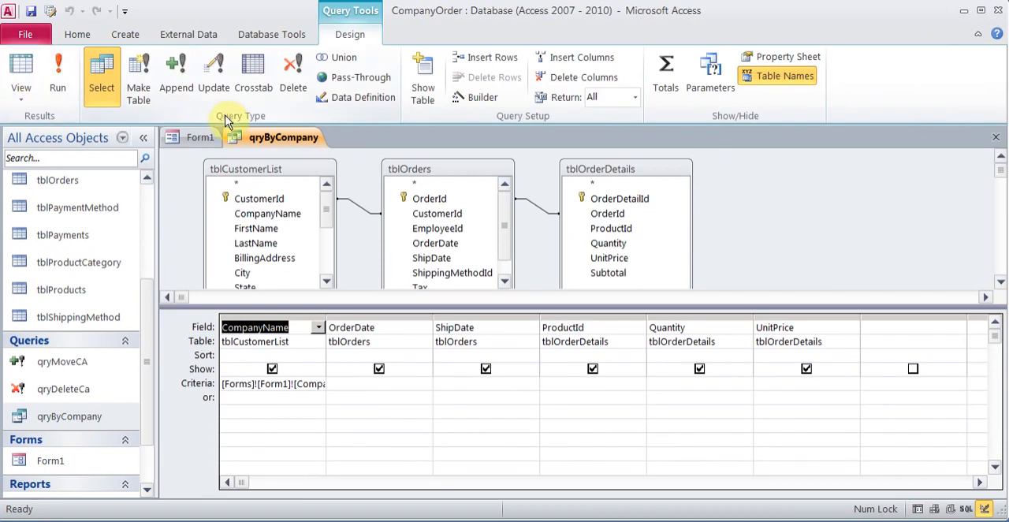
Step: Select CompanyB in Form1's company list box and clear the company name text box
click(204, 138)
click(356, 228)
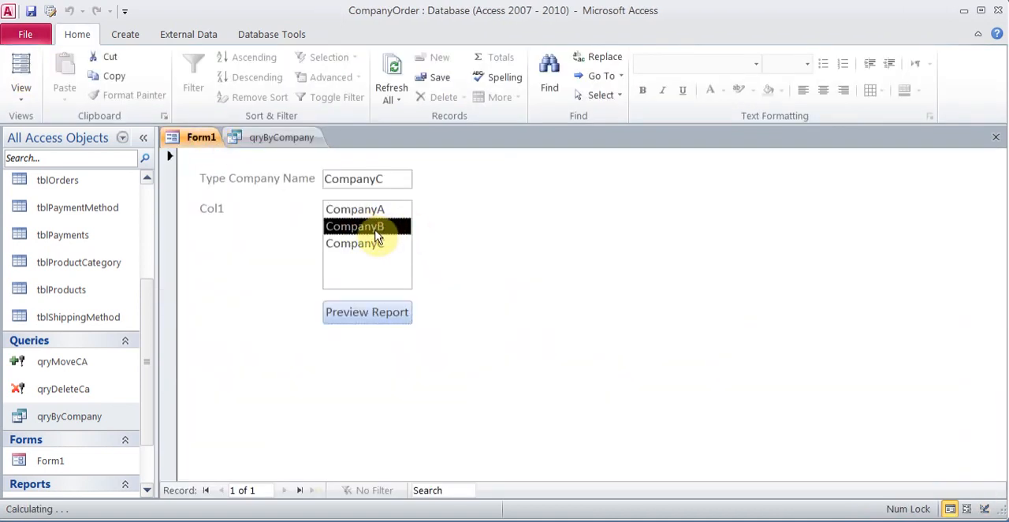
click(395, 180)
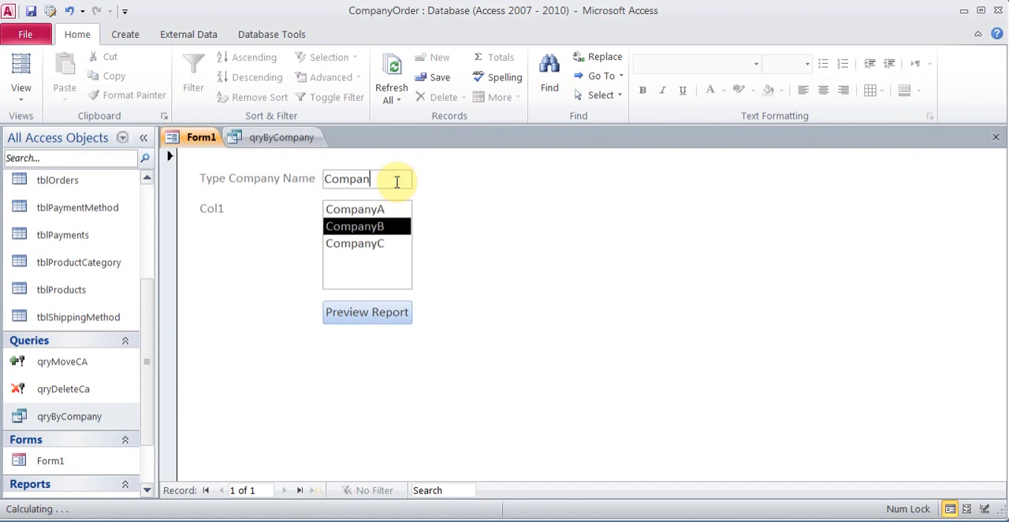
Step: Widen the CompanyName column in the qryByCompany design grid so its whole criteria expression fits
click(270, 138)
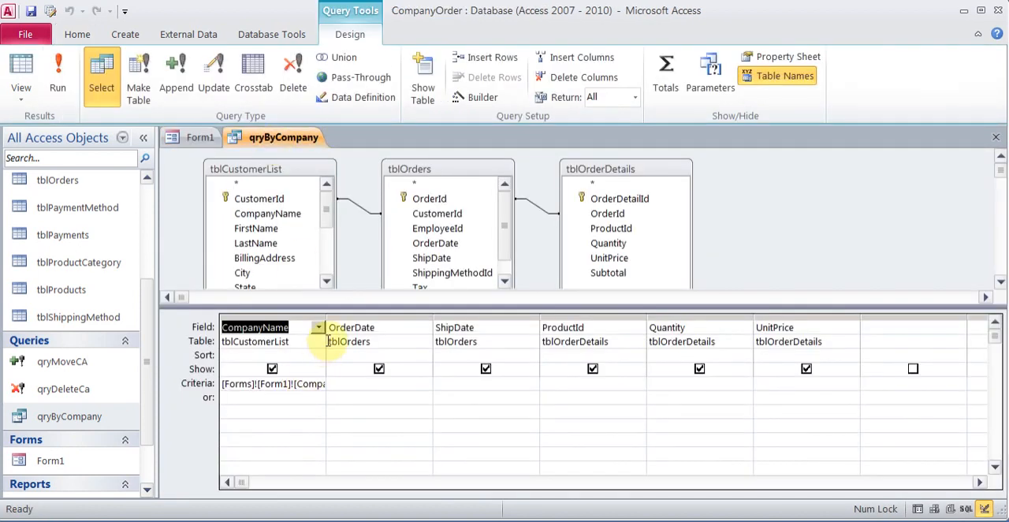
drag(326, 317, 408, 317)
drag(476, 231, 476, 231)
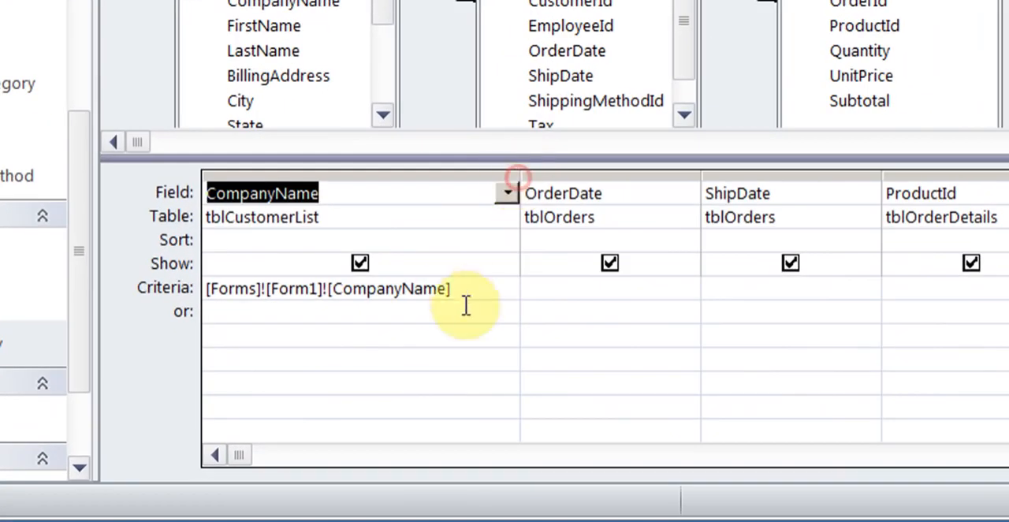
Step: Change the CompanyName criteria of qryByCompany to [Forms]![Form1]![List4], and close the query and Form1
click(416, 328)
key(BackSpace)
key(BackSpace)
key(BackSpace)
key(BackSpace)
key(BackSpace)
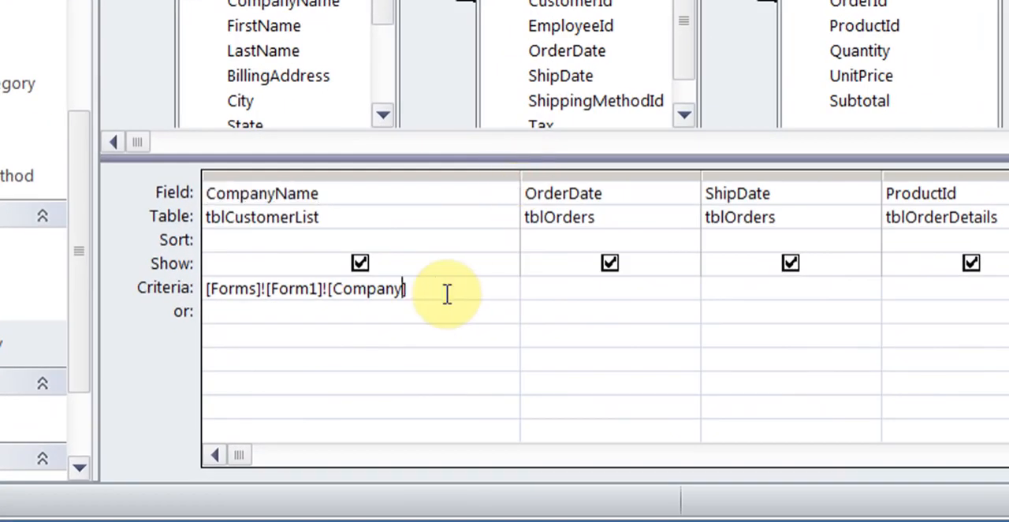
key(BackSpace)
key(BackSpace)
key(BackSpace)
key(BackSpace)
key(BackSpace)
key(BackSpace)
key(BackSpace)
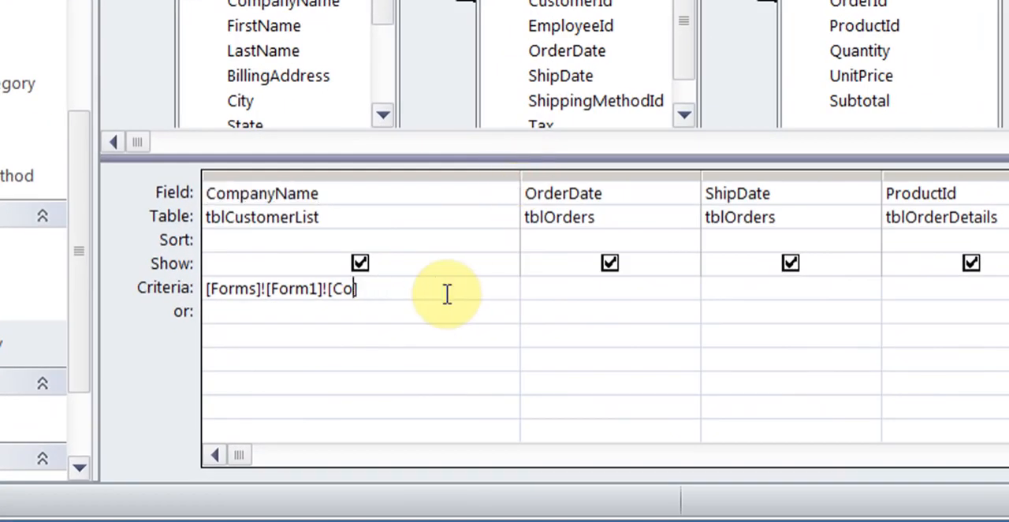
text(Li)
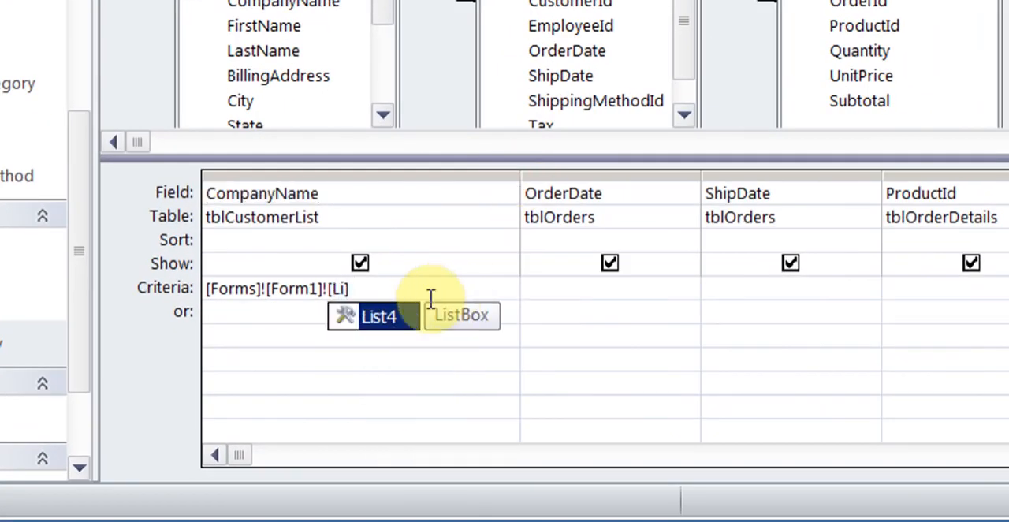
double_click(375, 319)
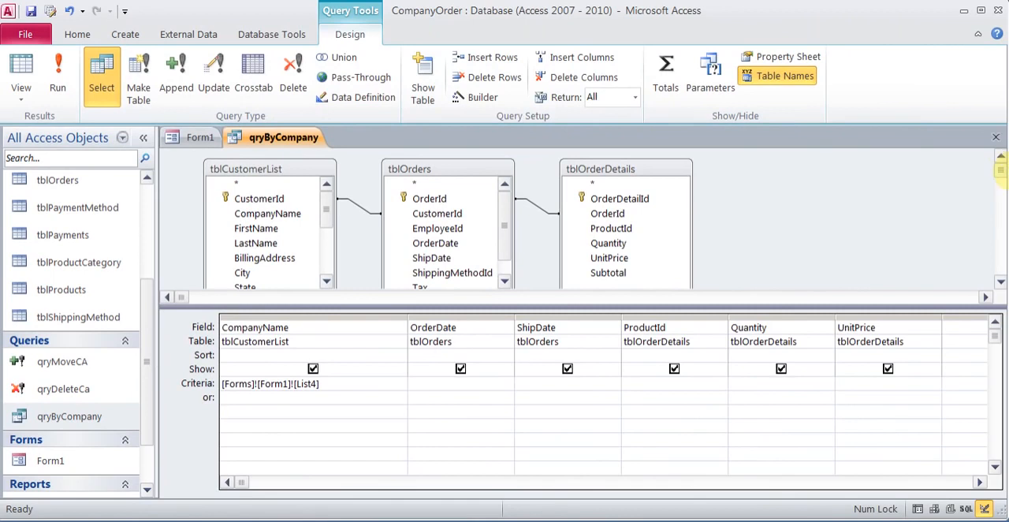
click(996, 138)
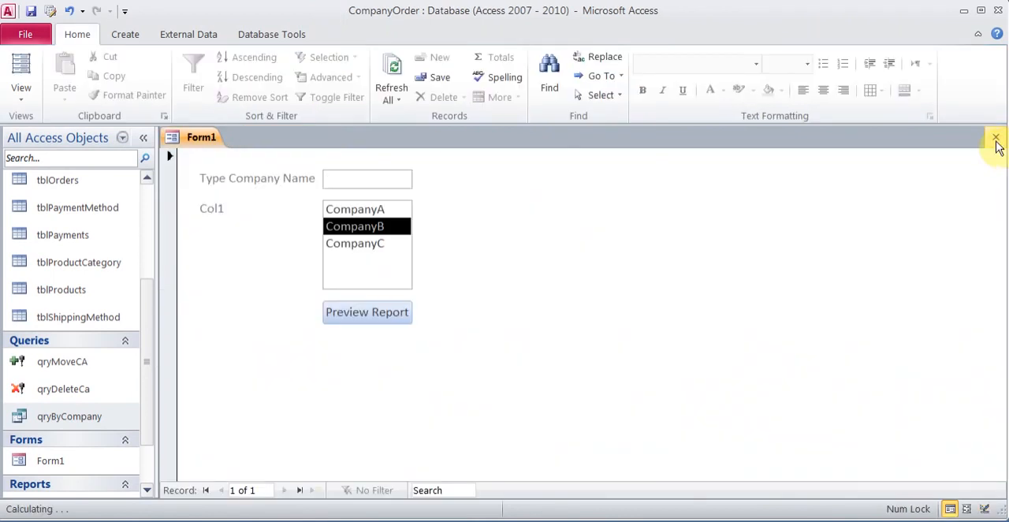
click(996, 139)
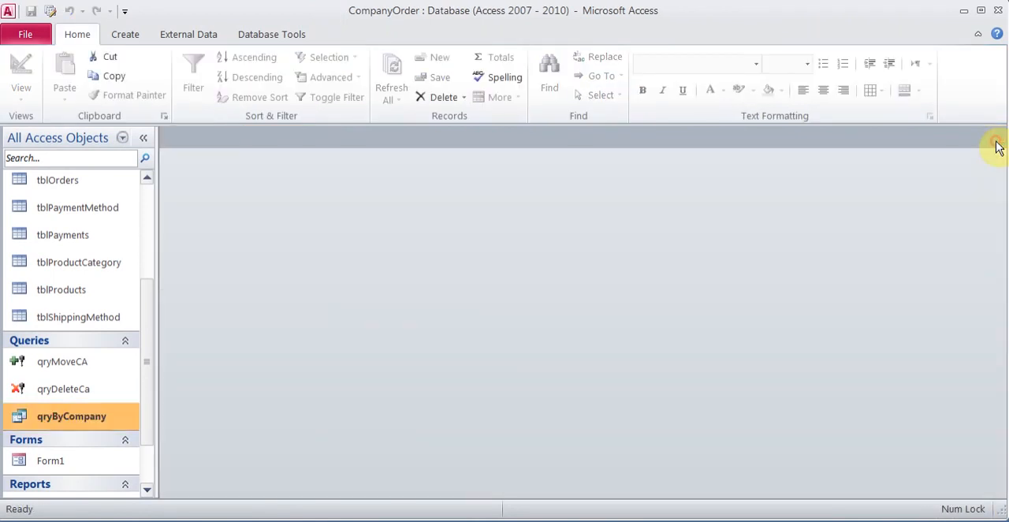
Step: Open Form1, select CompanyA in the list box, preview rptByCompany zoomed in on the records, and close the preview
click(92, 465)
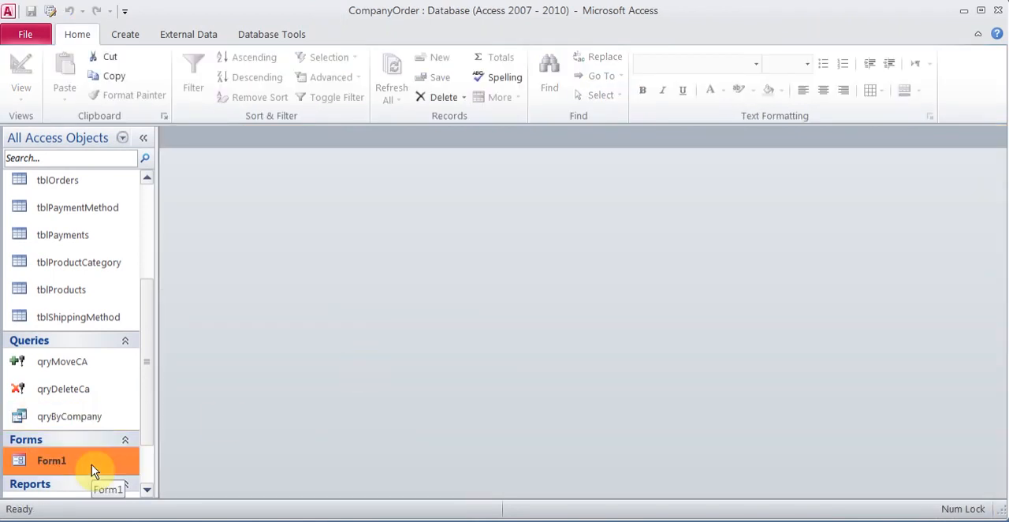
double_click(91, 464)
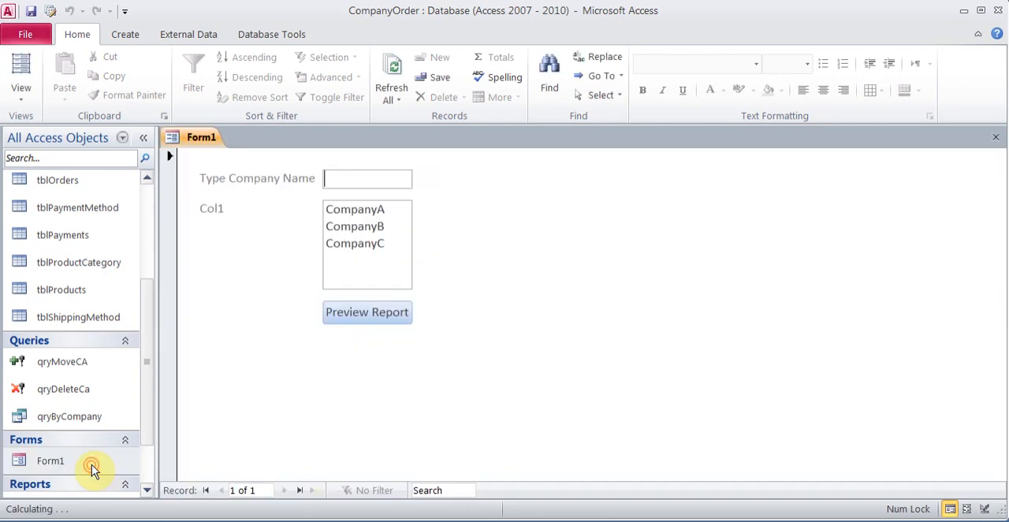
click(377, 216)
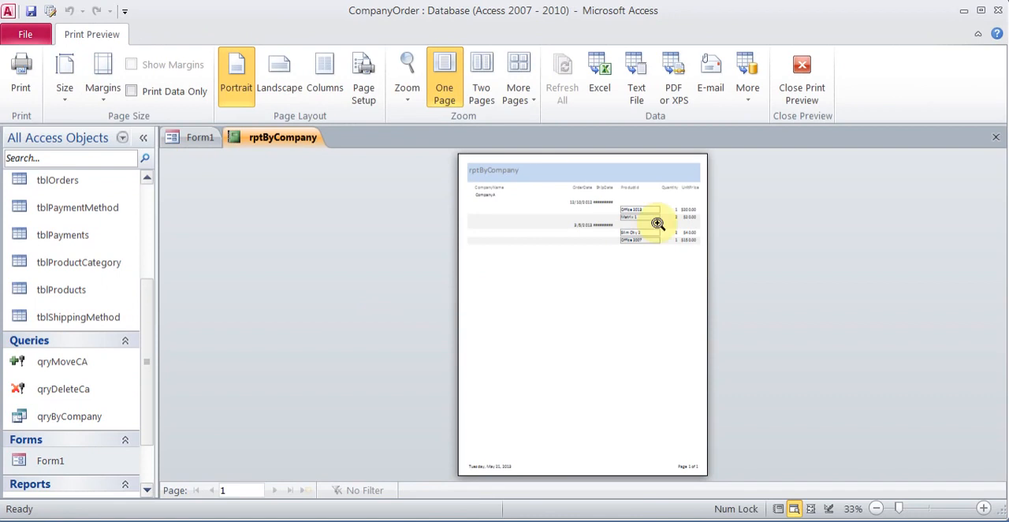
click(498, 197)
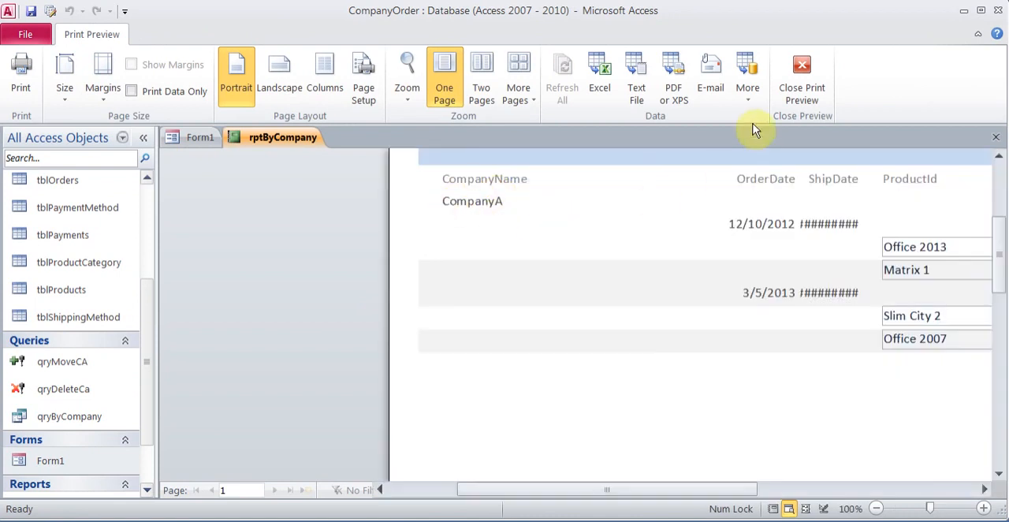
click(802, 75)
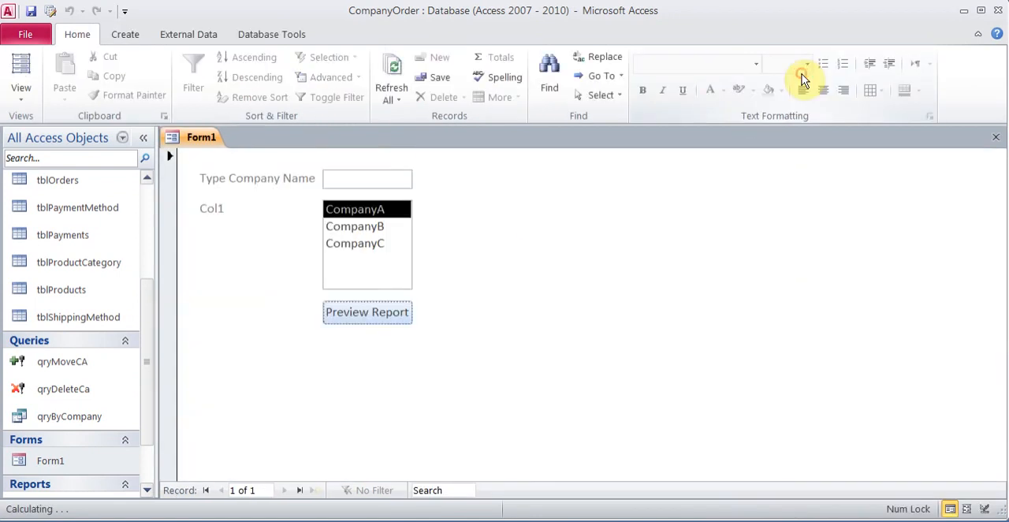
Step: Preview rptByCompany for CompanyC from Form1's list box, and close the preview
click(365, 245)
click(371, 314)
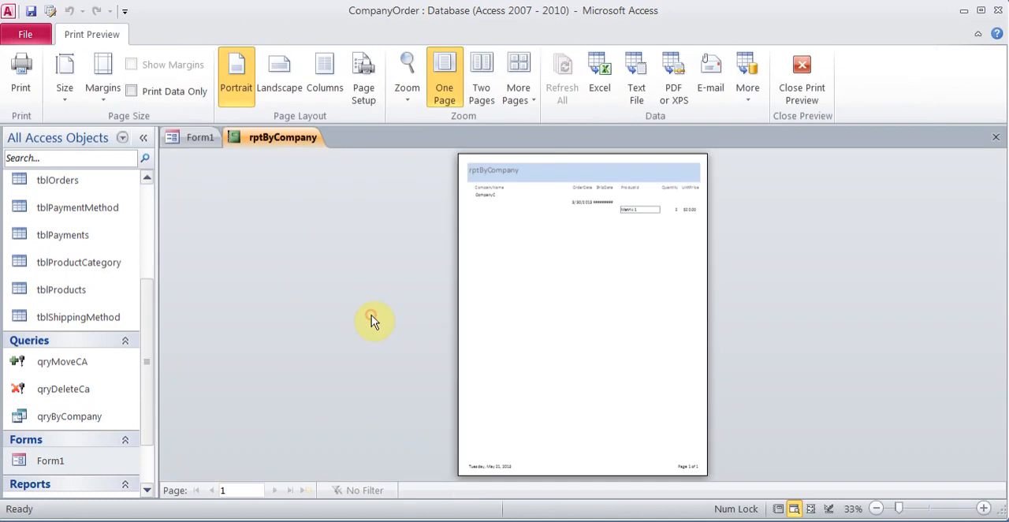
click(615, 196)
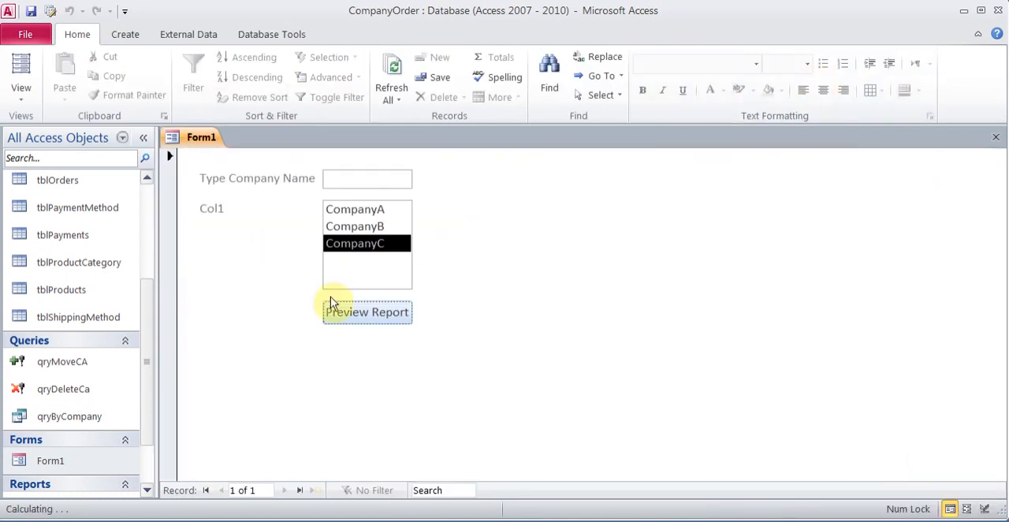
Step: Run qryByCompany against Form1's current list selection, and close both the query and the form
double_click(90, 413)
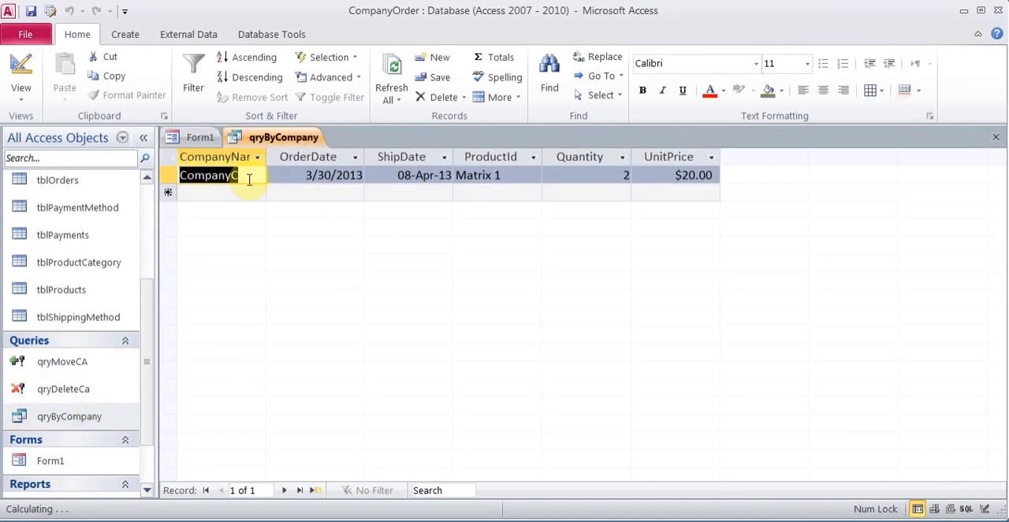
click(996, 137)
click(997, 137)
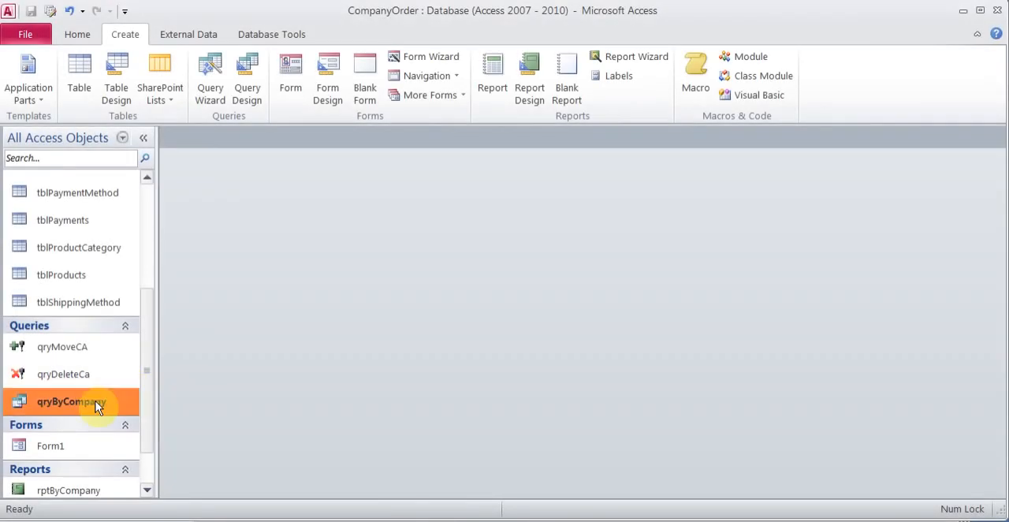
Step: Open Form1 again and open qryByCompany in Design View
double_click(51, 446)
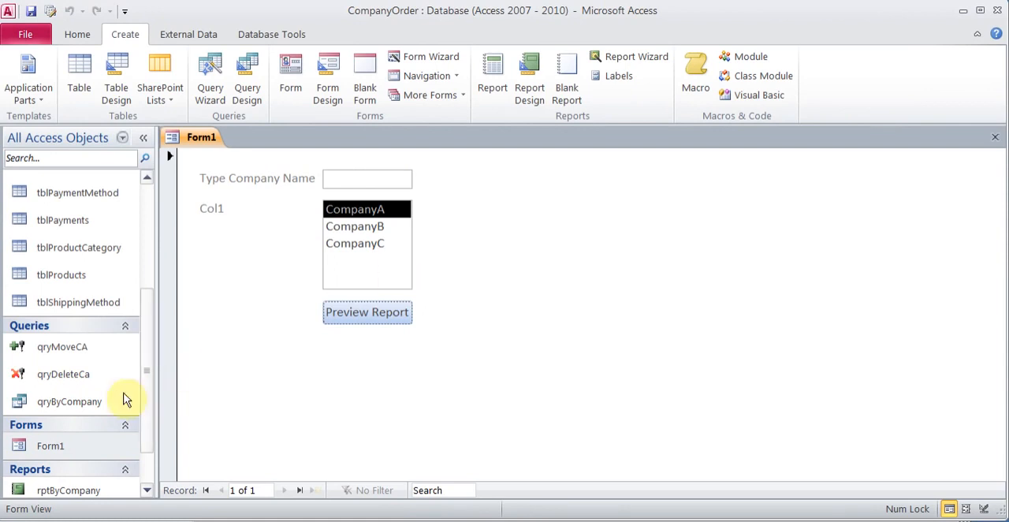
right_click(91, 400)
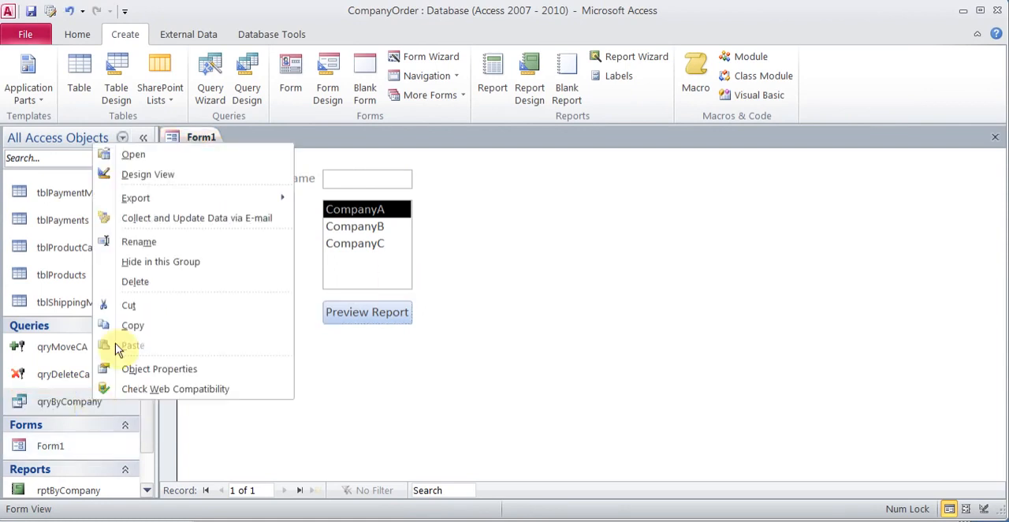
click(181, 174)
Step: Enter Between [Start Dare] And [End Date] as the OrderDate criteria and widen that column to fit the expression
click(386, 359)
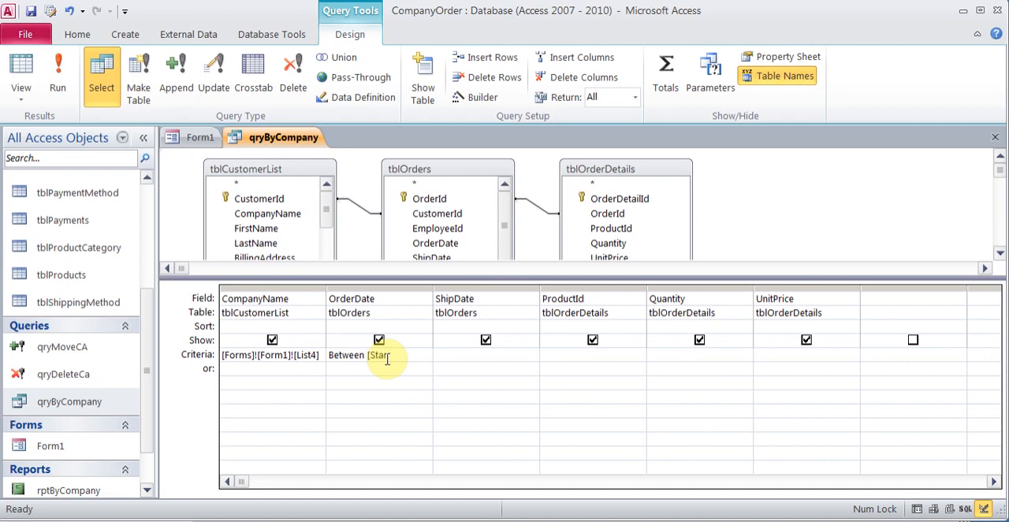
text(] And [End Date)
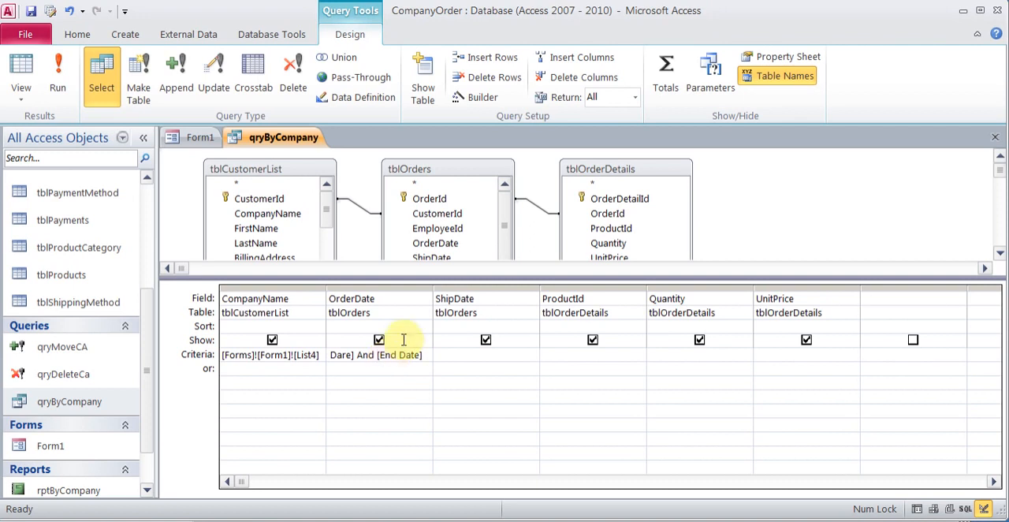
drag(429, 290, 509, 294)
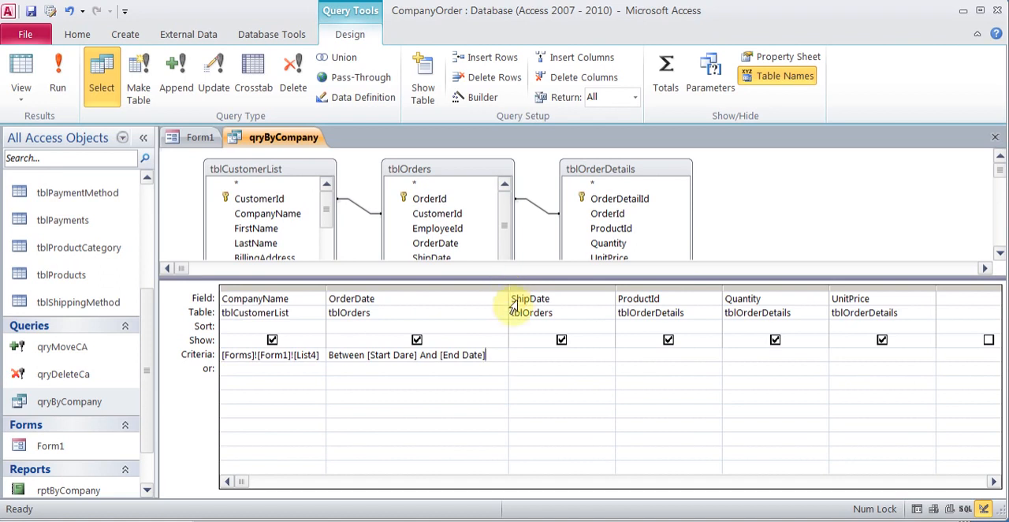
Step: Clear the whole criteria expression from the OrderDate column of qryByCompany
click(497, 355)
click(323, 364)
key(Delete)
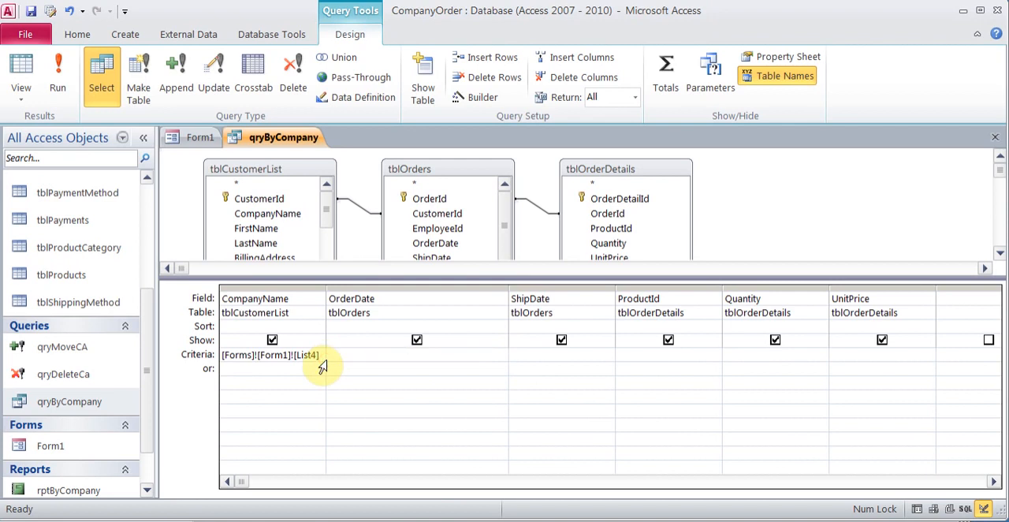
Step: Switch from the qryByCompany design to the open Form1
click(197, 138)
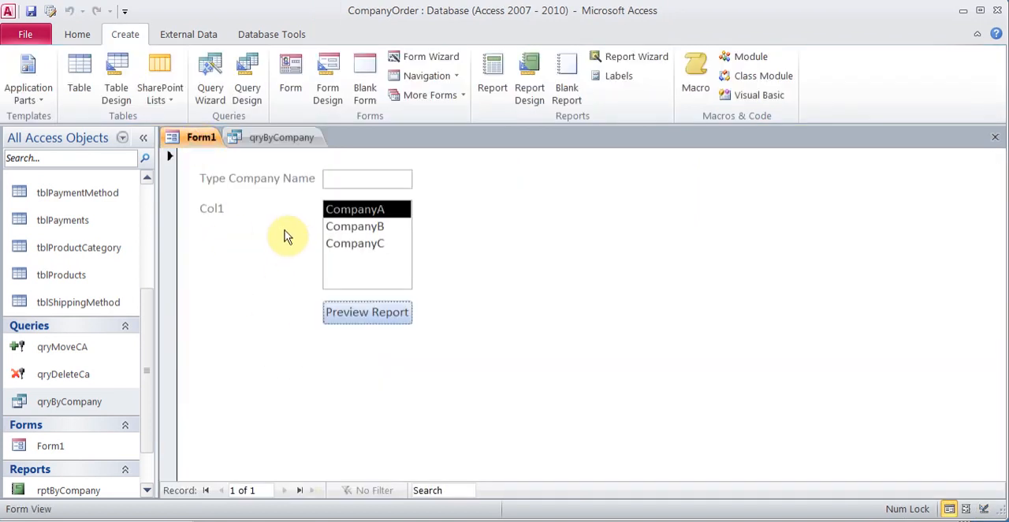
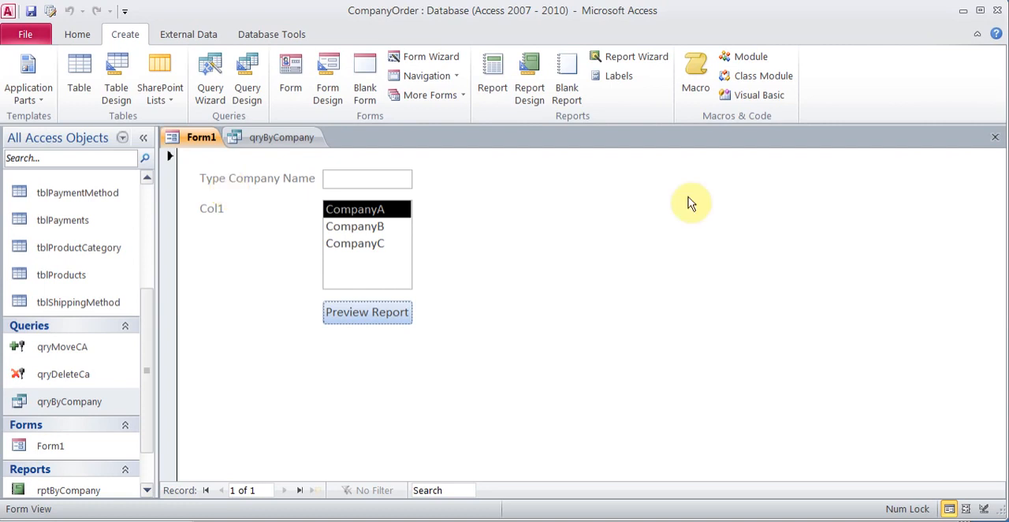
Step: Close Form1 and create a new blank form containing one text box
click(995, 137)
click(124, 34)
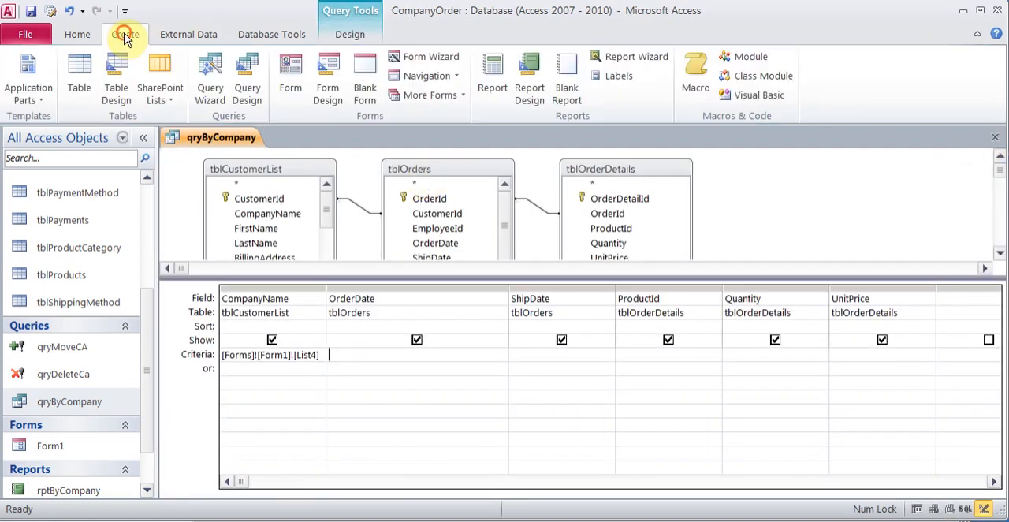
click(365, 72)
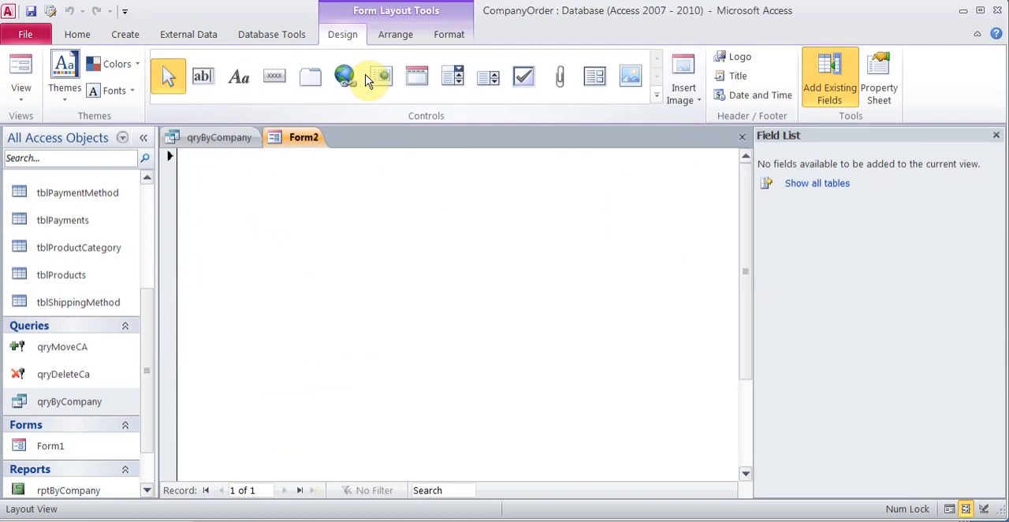
click(202, 79)
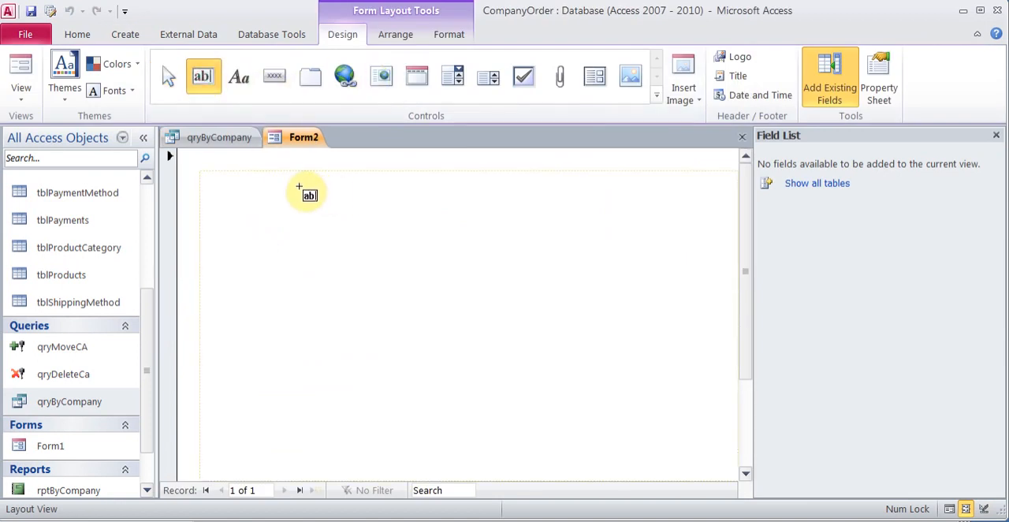
click(410, 230)
Step: Change the text box's label on the new form to Beginning Date
click(249, 173)
click(245, 174)
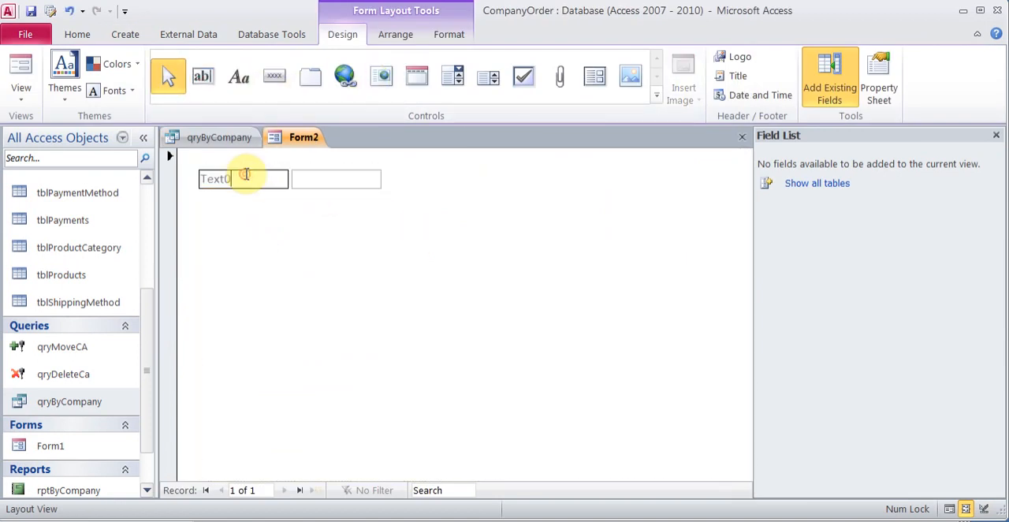
key(BackSpace)
text(Beginning Date)
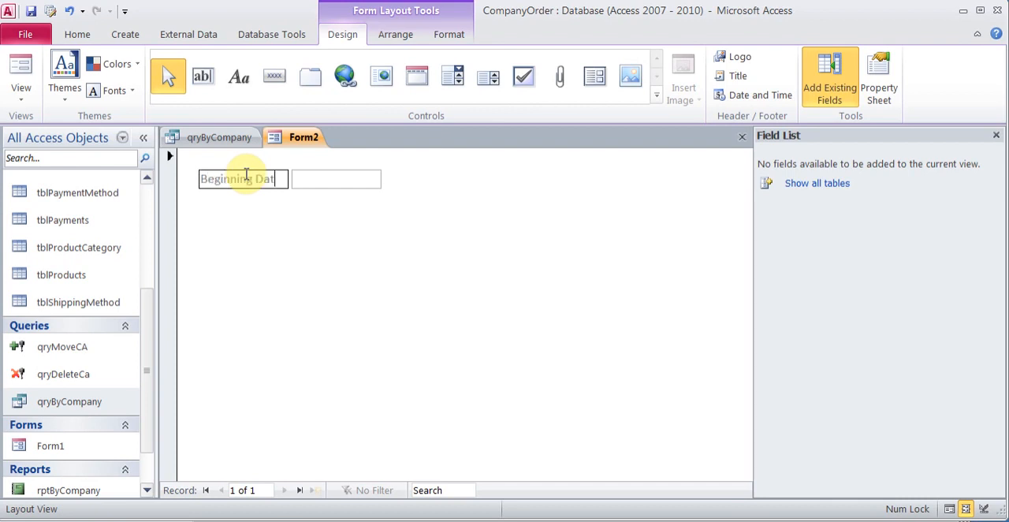
key(Tab)
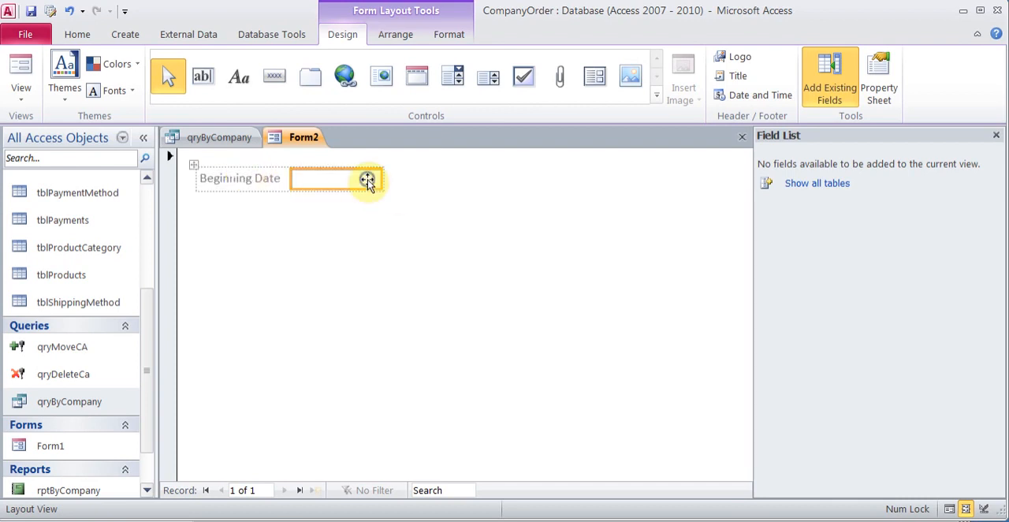
Step: Set the Name property of the text box beside Beginning Date to StartDate
right_click(366, 179)
click(430, 510)
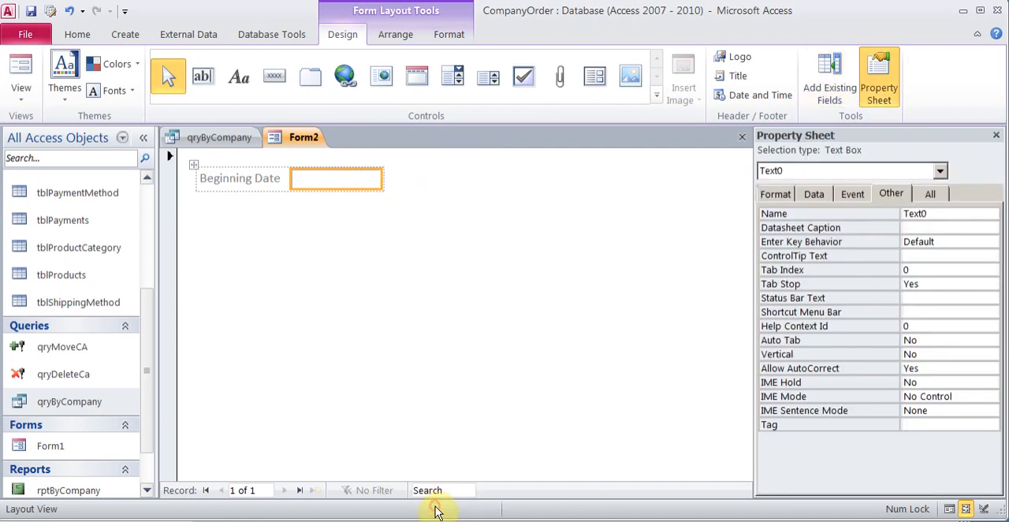
click(938, 214)
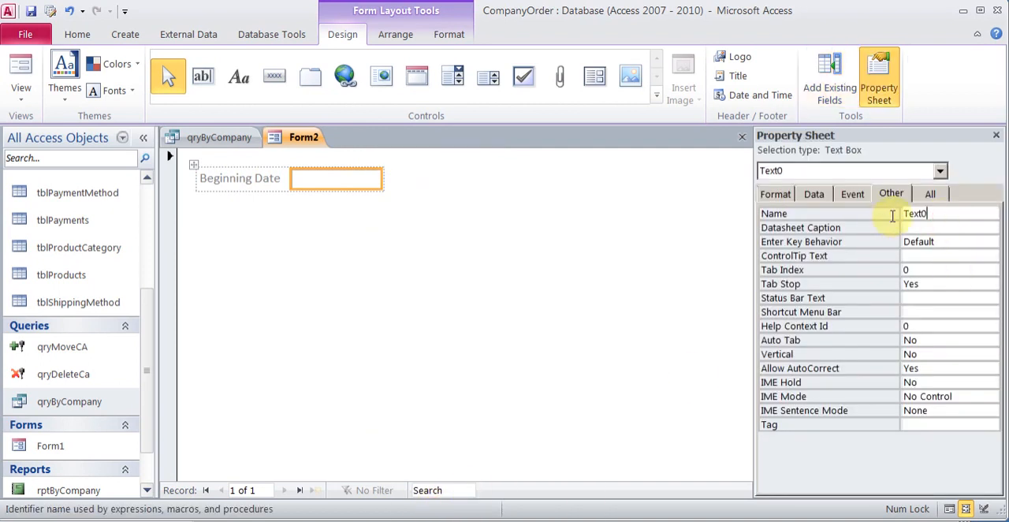
double_click(904, 213)
text(Sta)
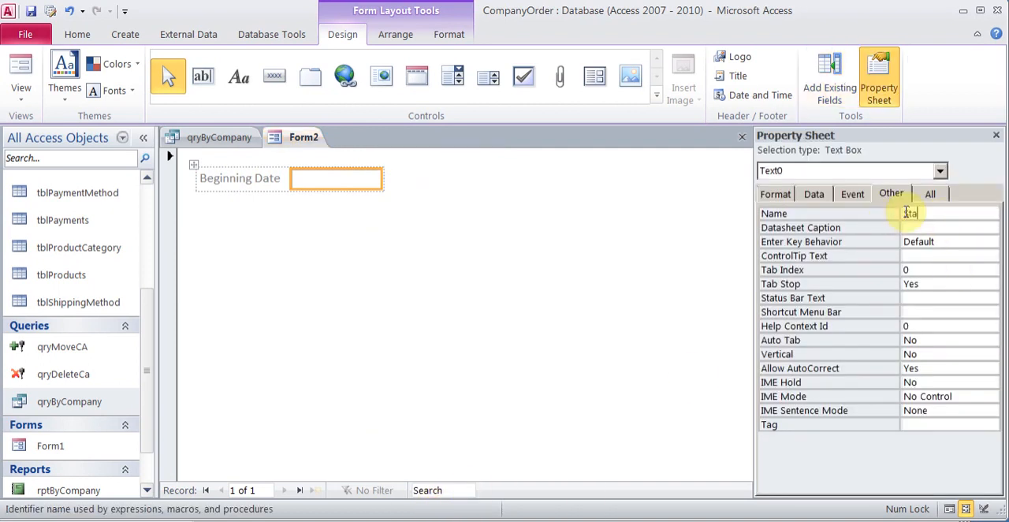
text(rtDate)
Step: Set the StartDate text box's Format property to Medium Date
click(788, 197)
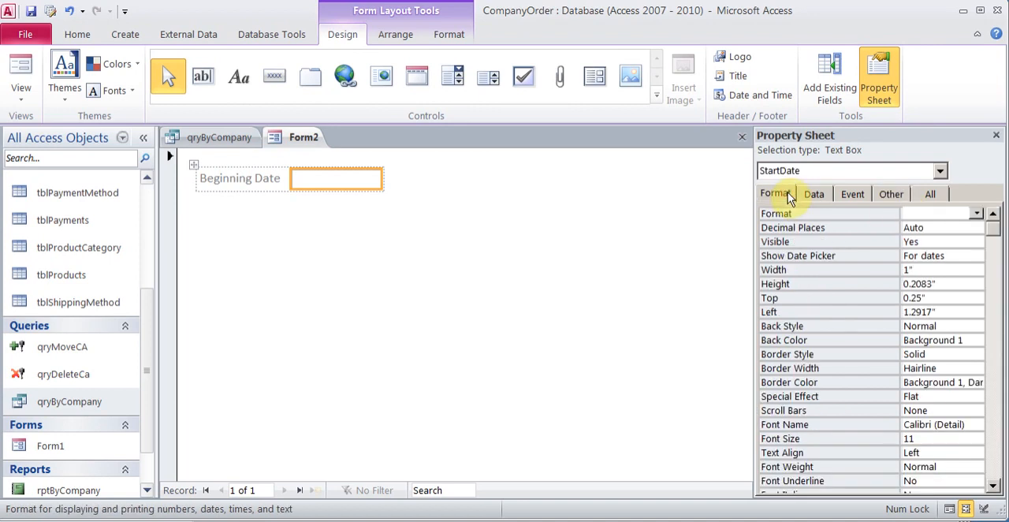
click(976, 213)
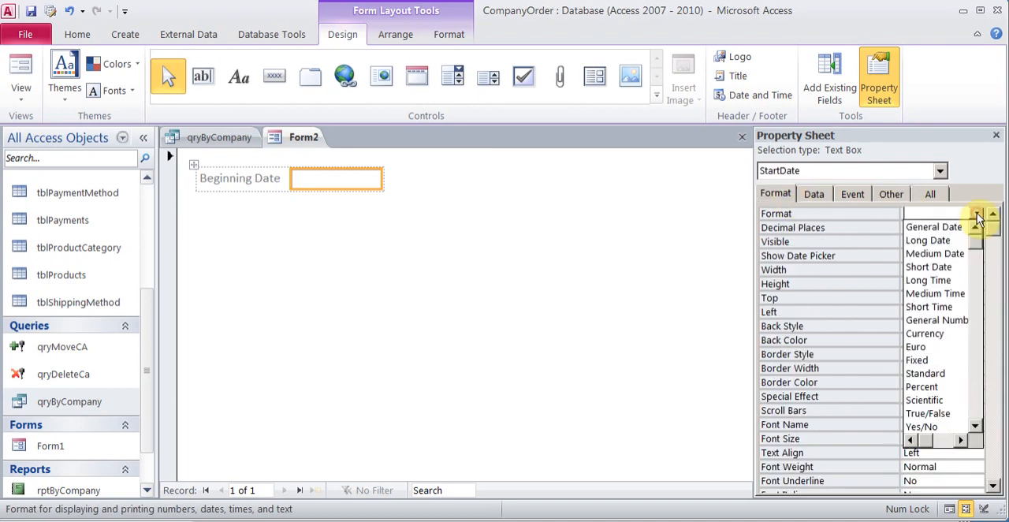
click(950, 253)
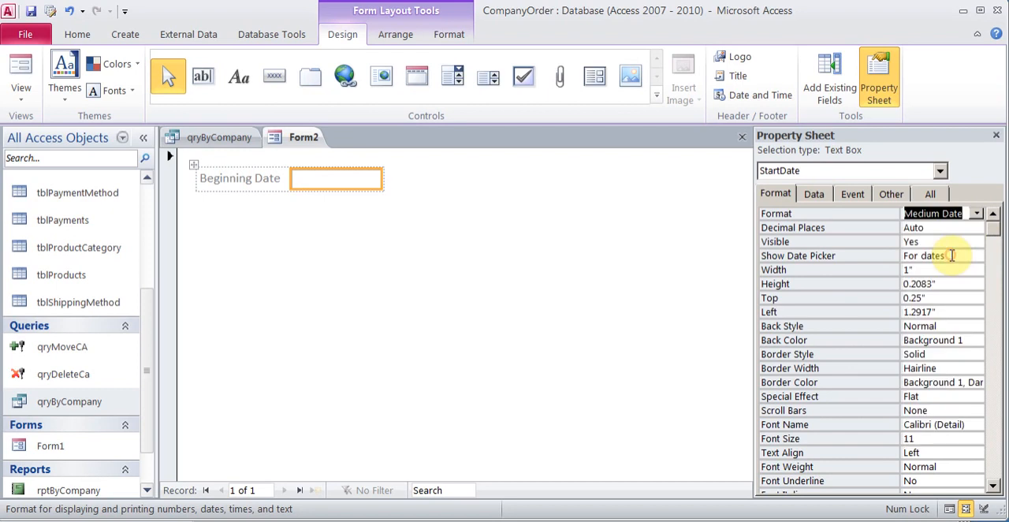
click(976, 213)
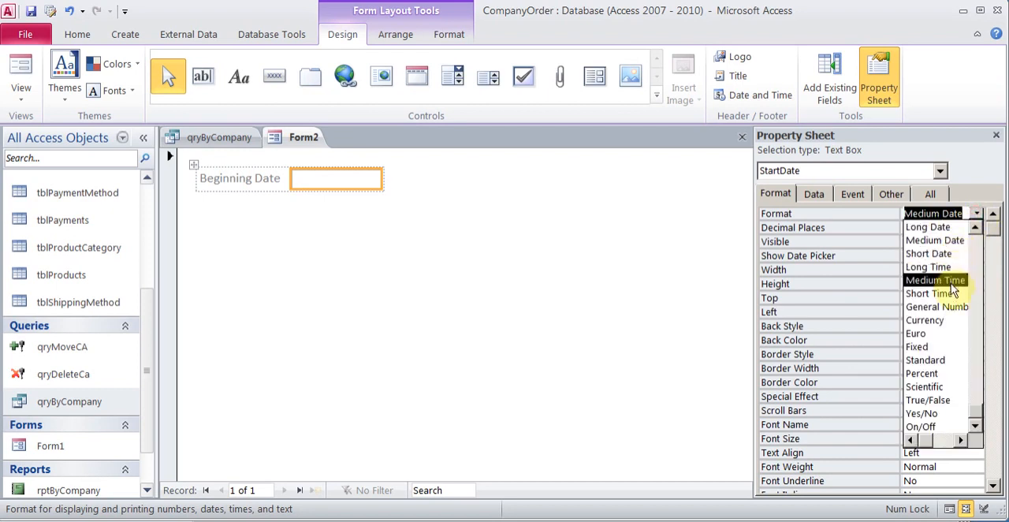
click(942, 240)
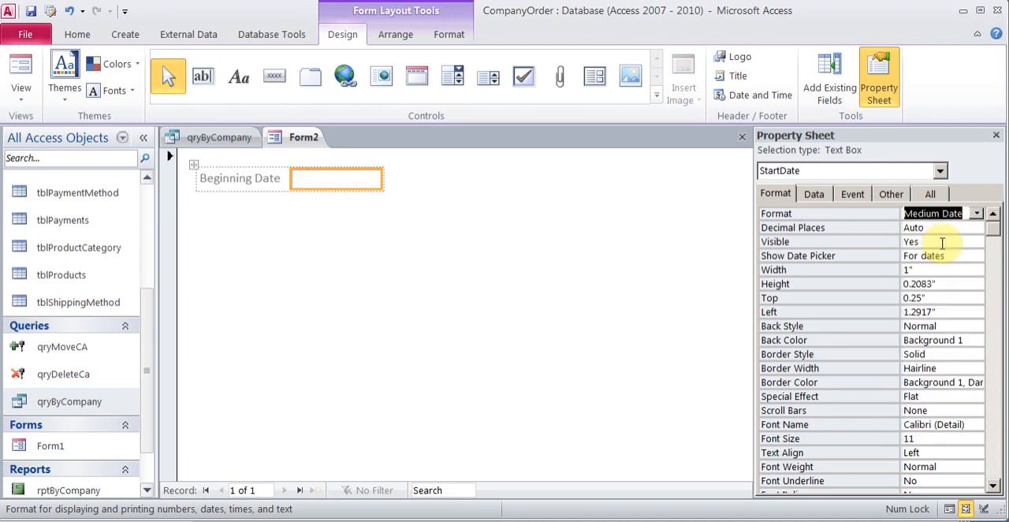
Step: Add a second text box below Beginning Date and label it End Date
click(516, 315)
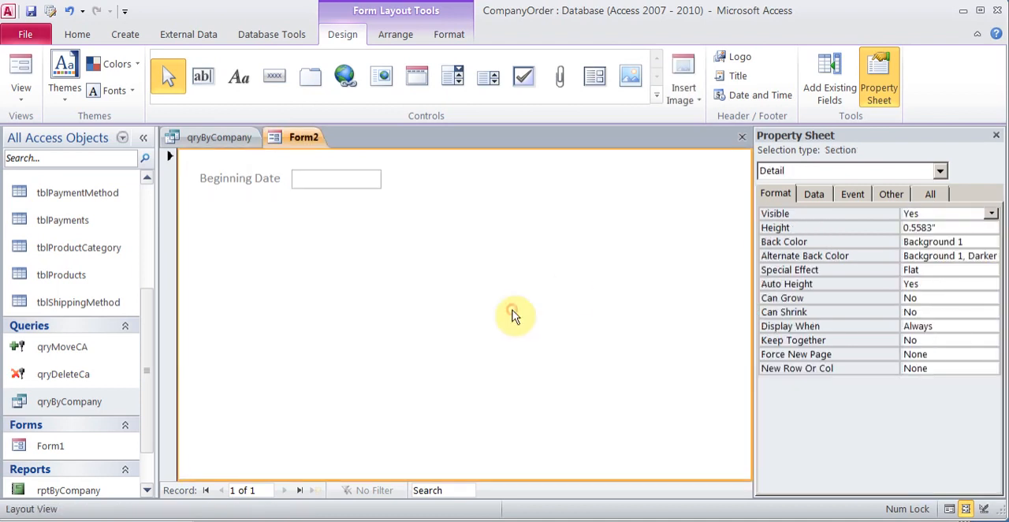
click(205, 78)
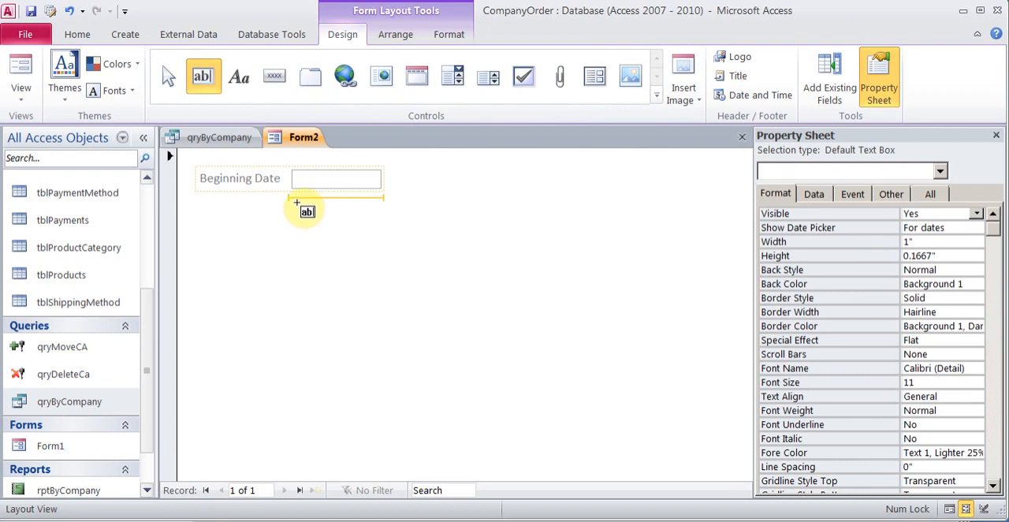
click(399, 229)
click(248, 213)
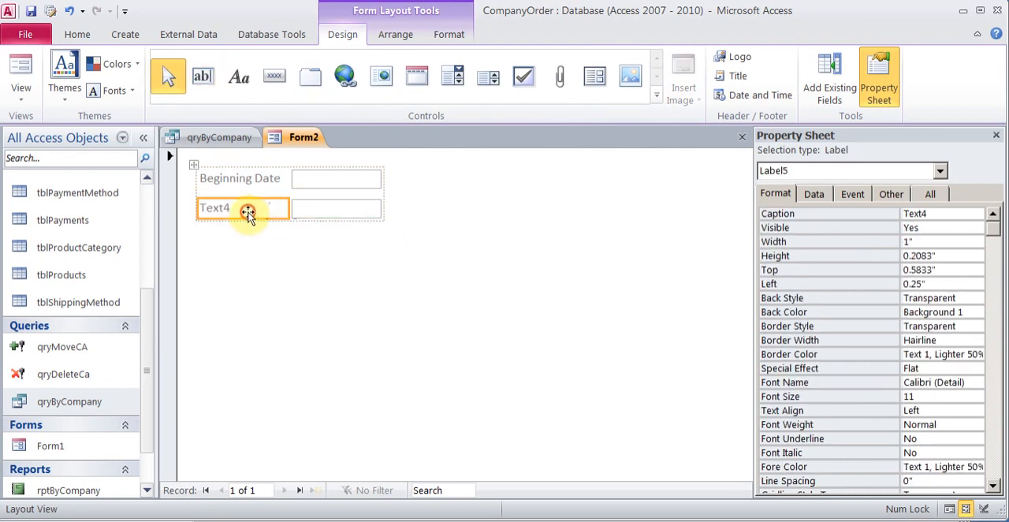
click(247, 211)
drag(251, 210, 187, 213)
text(E)
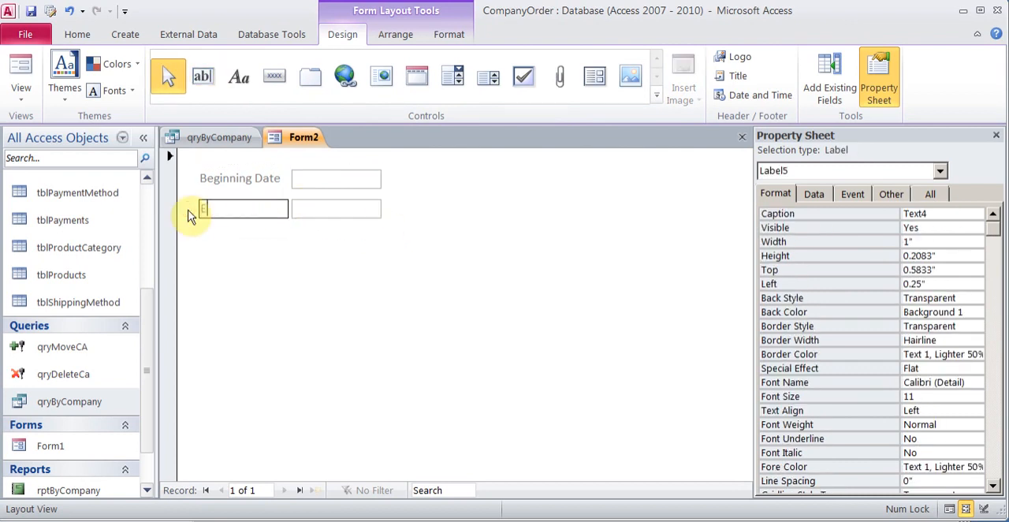
text(nd Date)
key(Tab)
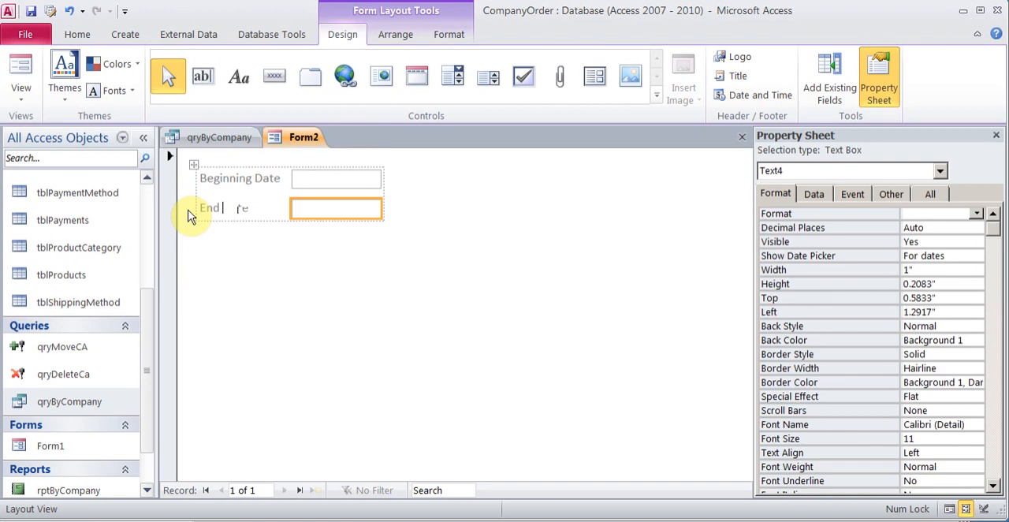
Step: Set the End Date text box's Name property to EndDate, and show the form in Form View with the Beginning Date field active
click(891, 194)
click(941, 213)
drag(930, 214, 901, 214)
key(BackSpace)
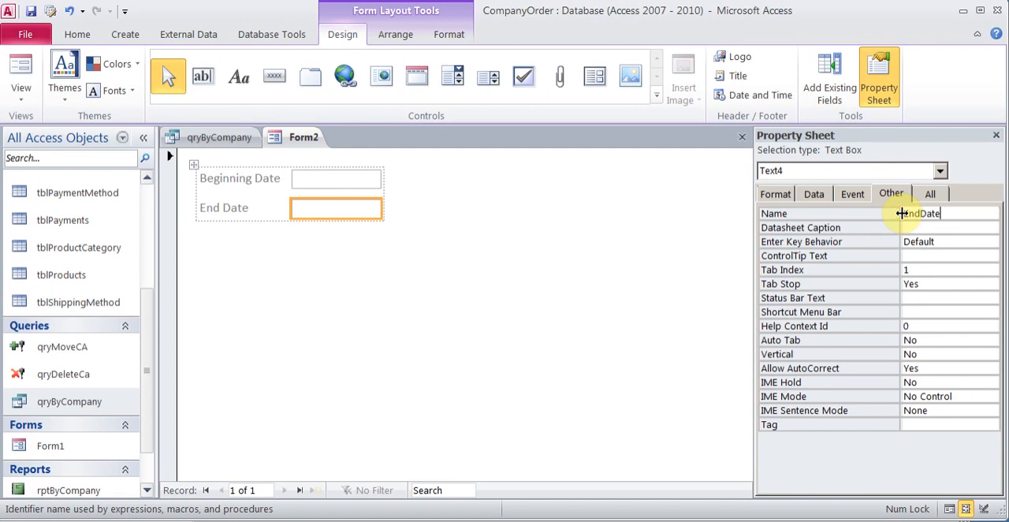
click(998, 137)
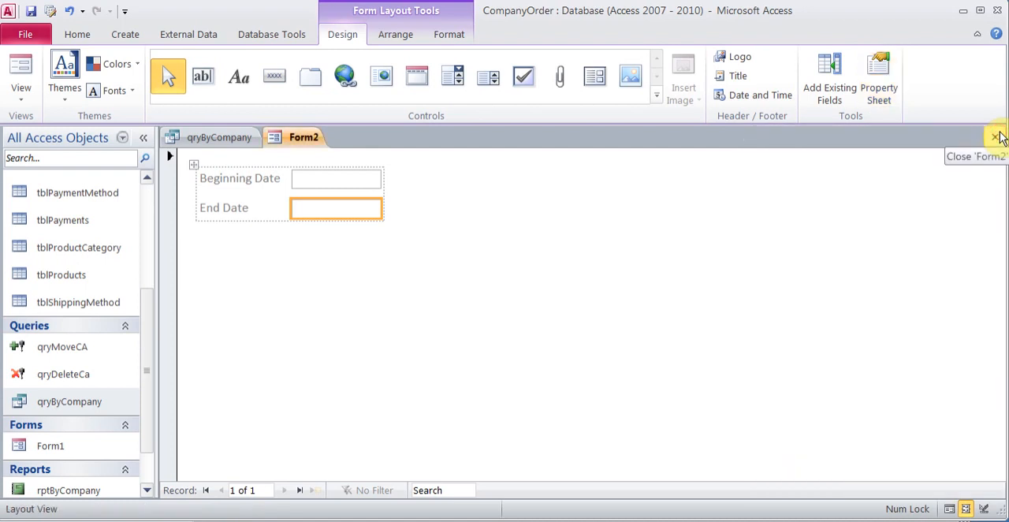
click(21, 70)
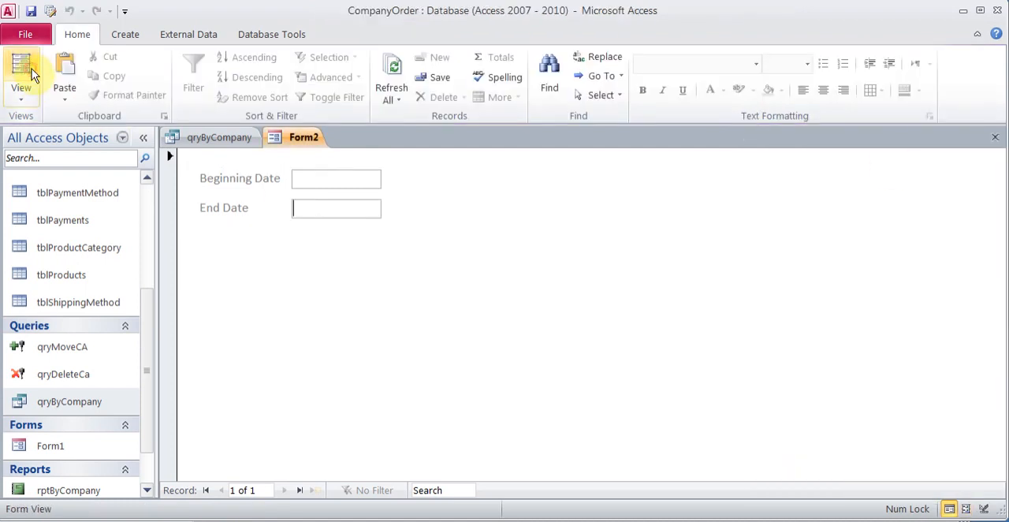
click(319, 179)
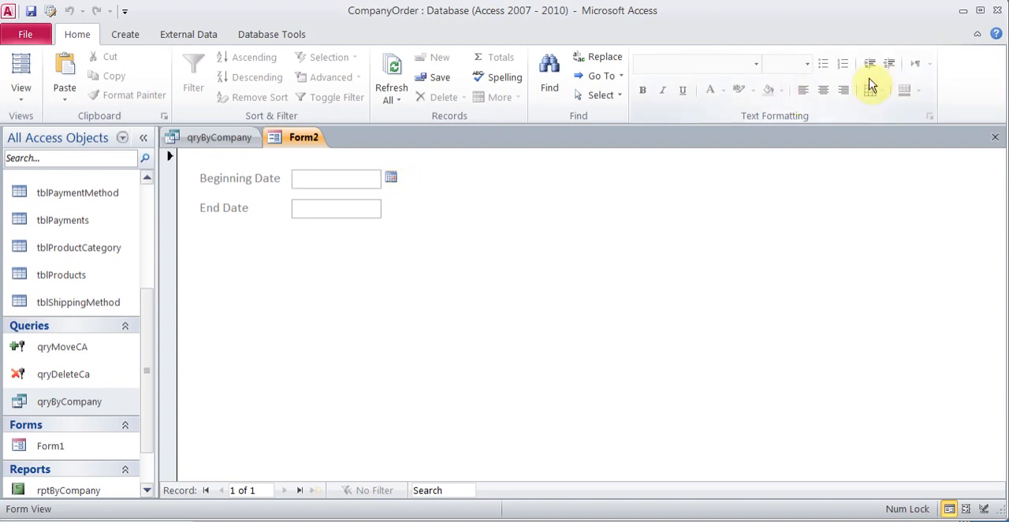
Step: Search Access Help for form query criteria and open the article Make a query ask for input
click(995, 38)
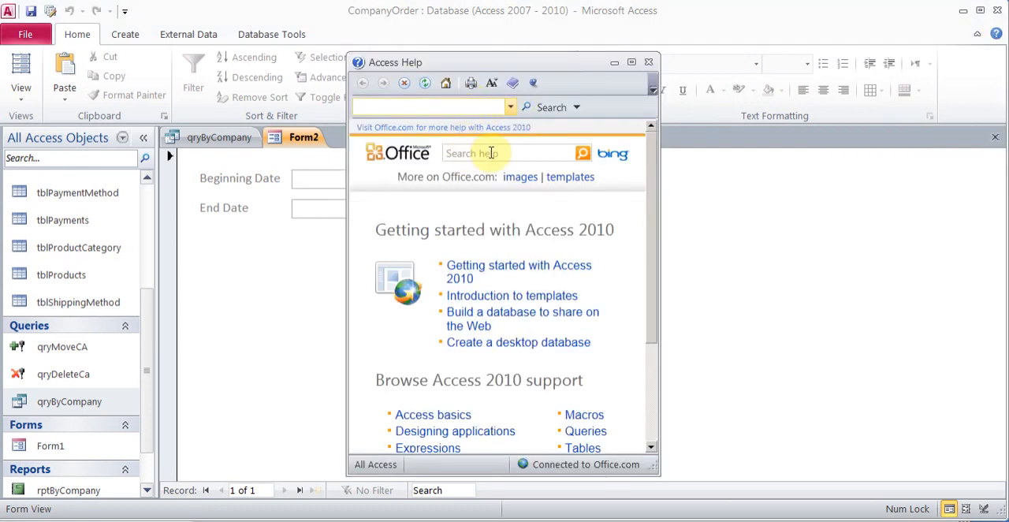
click(490, 153)
text(form query criteria)
key(Return)
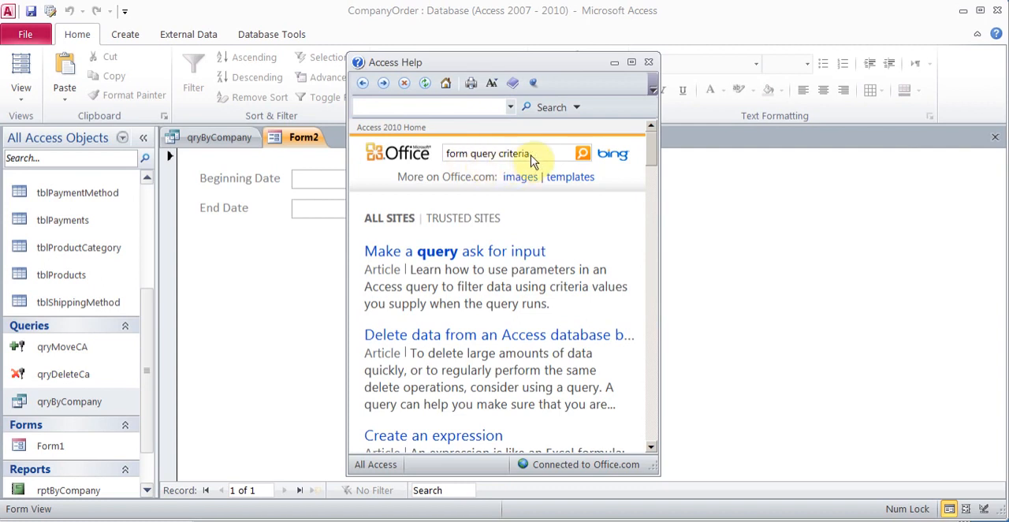
click(424, 253)
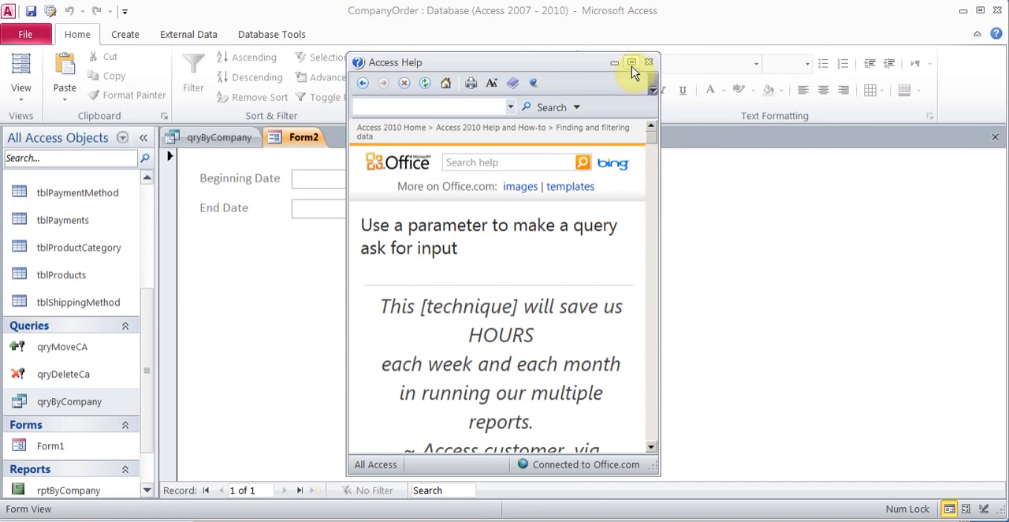
Step: Widen the help window and find the section Step 5: Use the form data as query criteria
drag(345, 126, 78, 99)
drag(659, 180, 976, 150)
scroll(975, 180, down, 10)
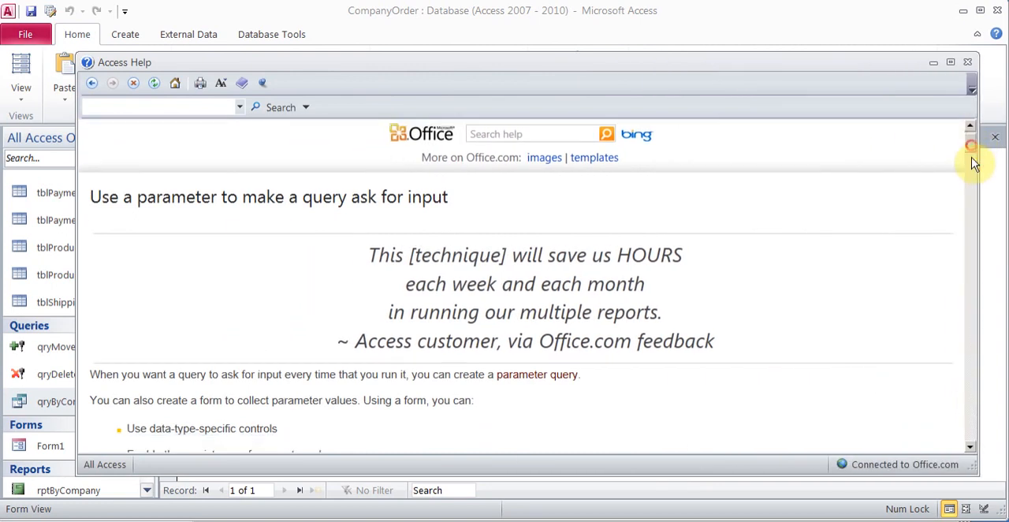
drag(977, 196, 982, 215)
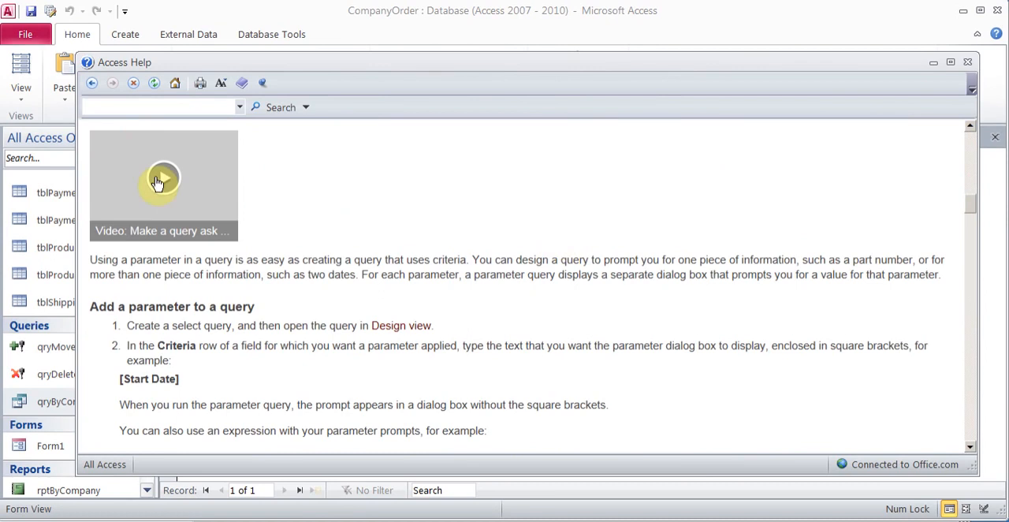
drag(969, 202, 994, 430)
Step: Examine the form name and StartDate control references in the help article's sample Between criteria expression
drag(583, 325, 136, 329)
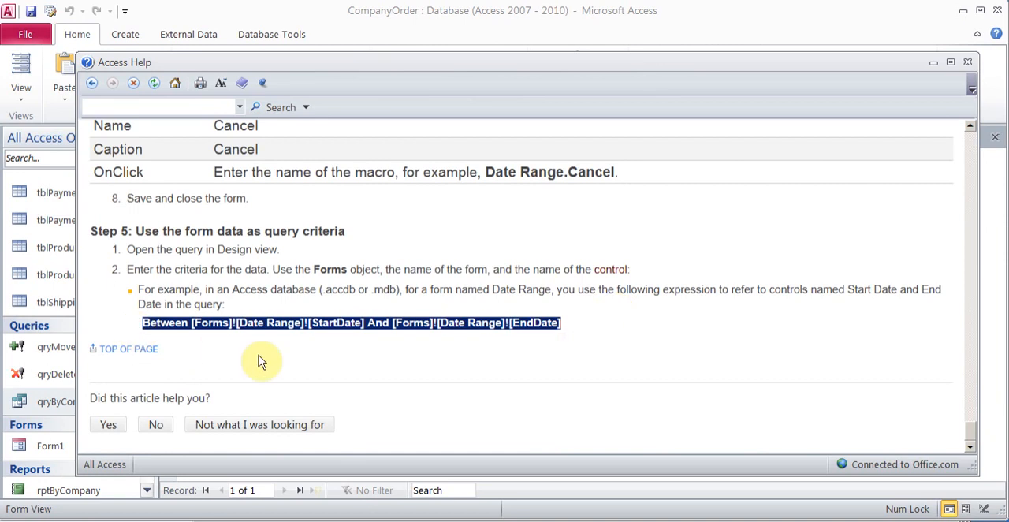
click(218, 324)
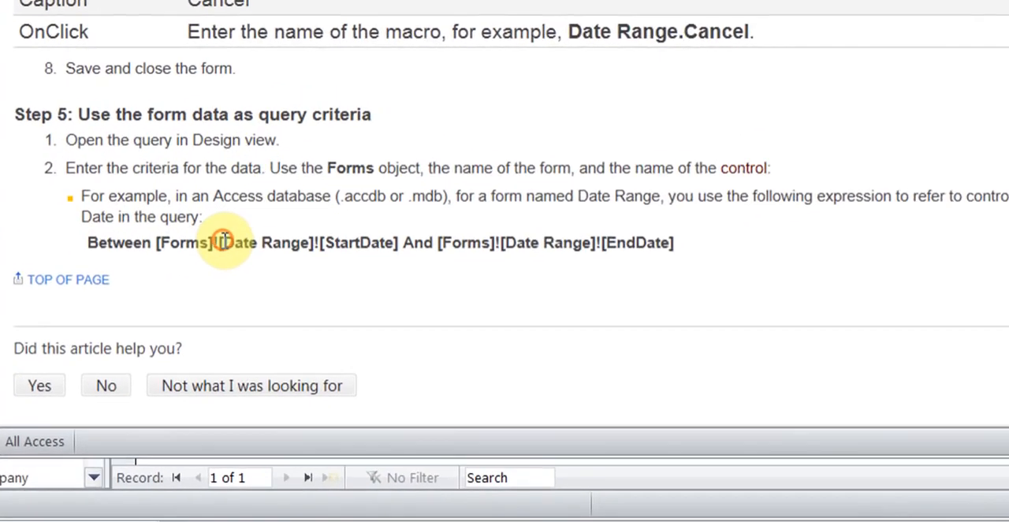
drag(234, 292, 303, 293)
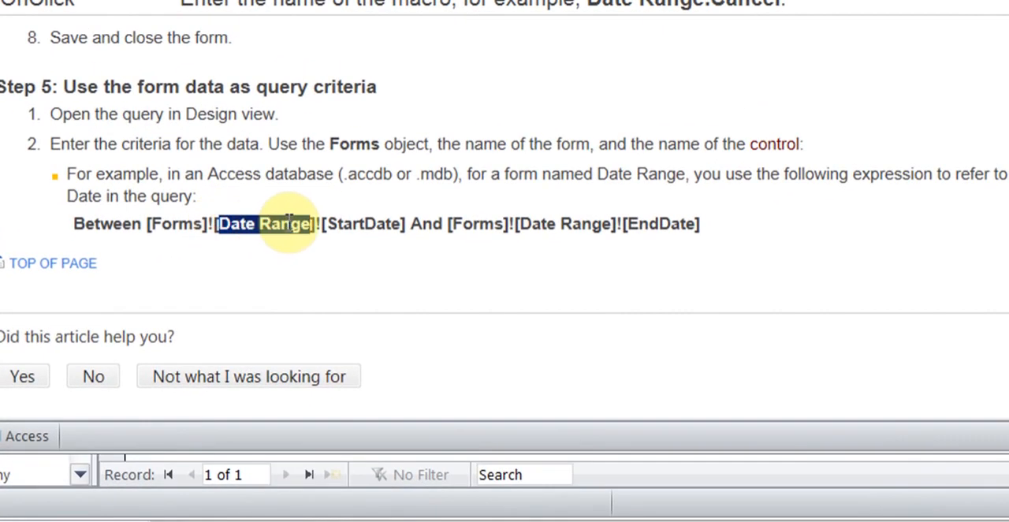
drag(330, 224, 398, 227)
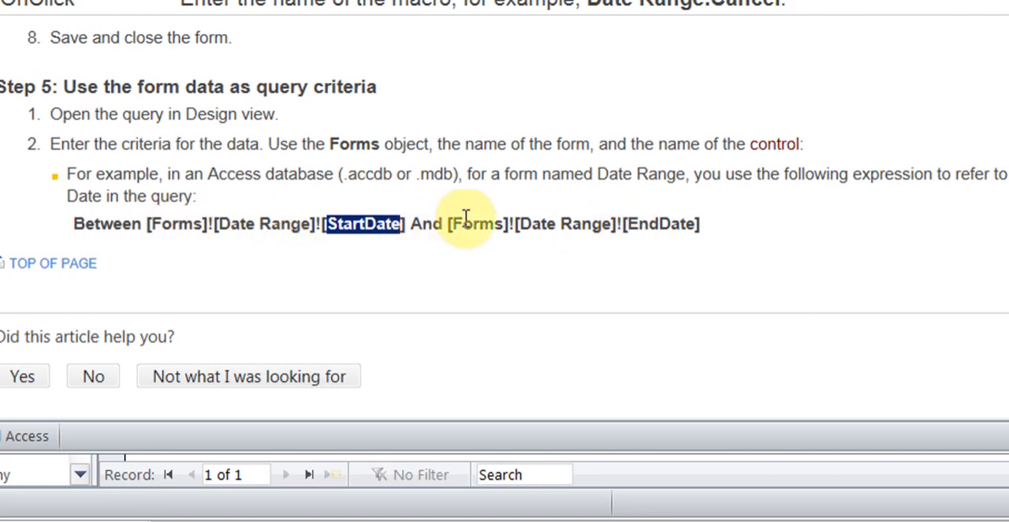
Step: Select the whole sample Between criteria expression in the help article and minimize the help window
click(75, 221)
drag(75, 220, 725, 226)
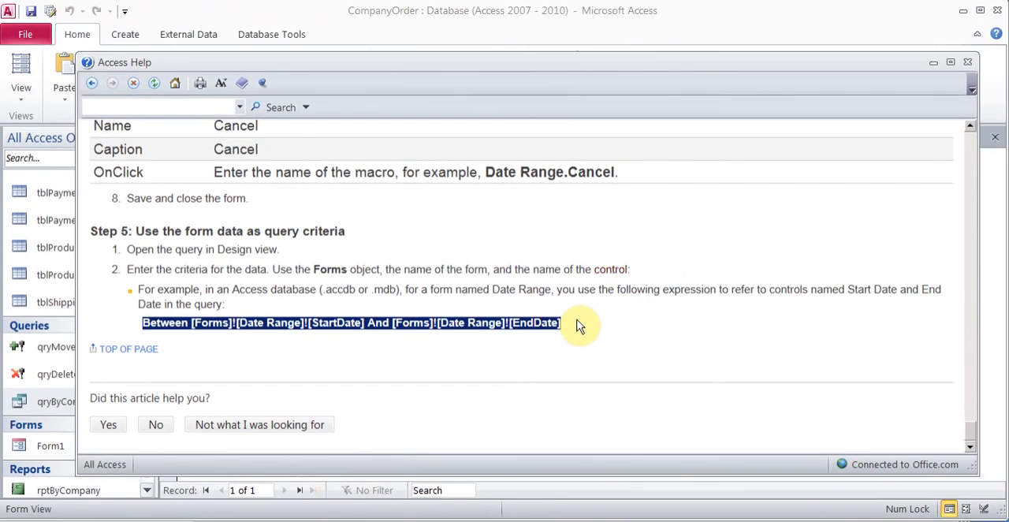
key(alt+Tab)
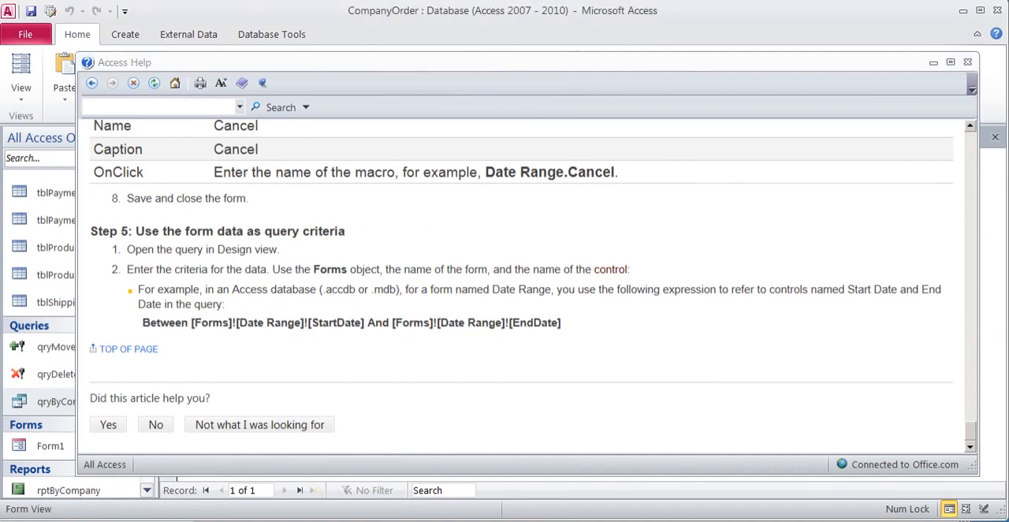
click(933, 62)
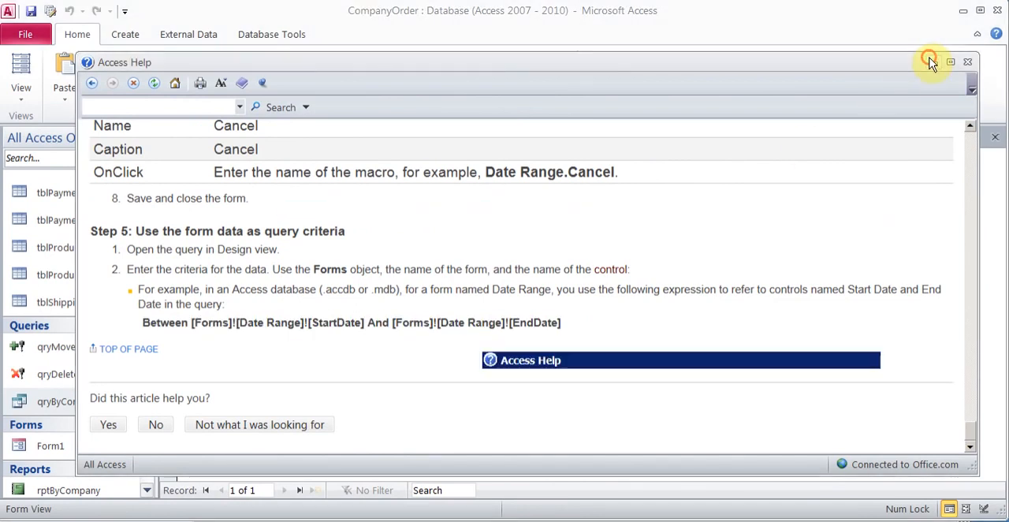
Step: Paste the expression Between [Forms]![Date Range]![StartDate] And [Forms]![Date Range]![EndDate] into the OrderDate criteria of qryByCompany
click(221, 137)
click(365, 350)
text(Forms]![Date Range]![EndDate])
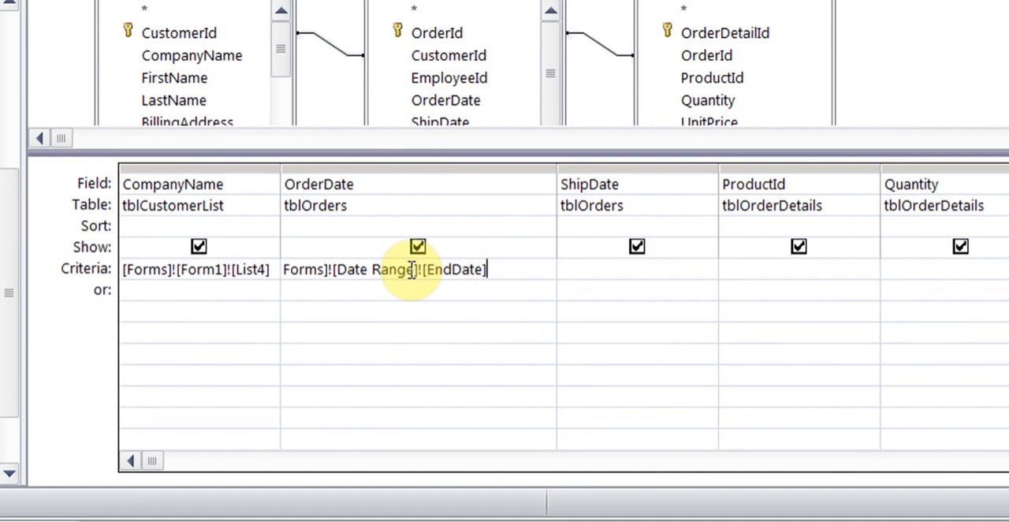
Step: Save the date form as Form2 and replace Date Range with Form2 in the EndDate reference of the OrderDate criteria
drag(411, 269, 357, 269)
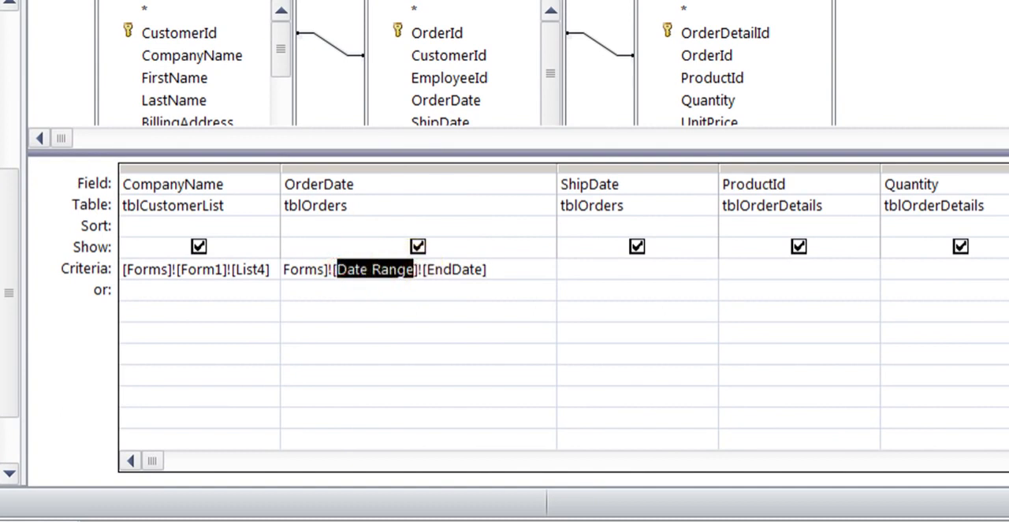
click(274, 1)
key(ctrl+s)
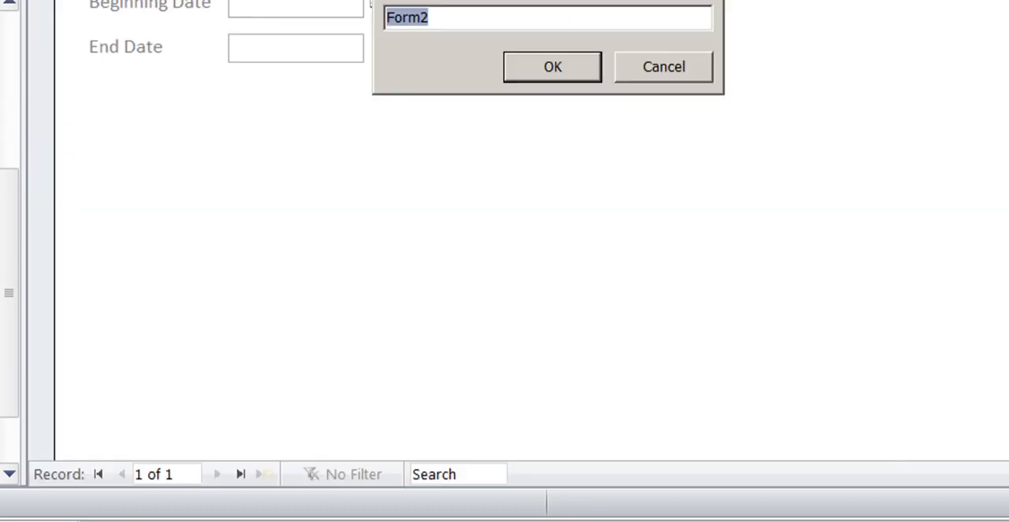
click(533, 65)
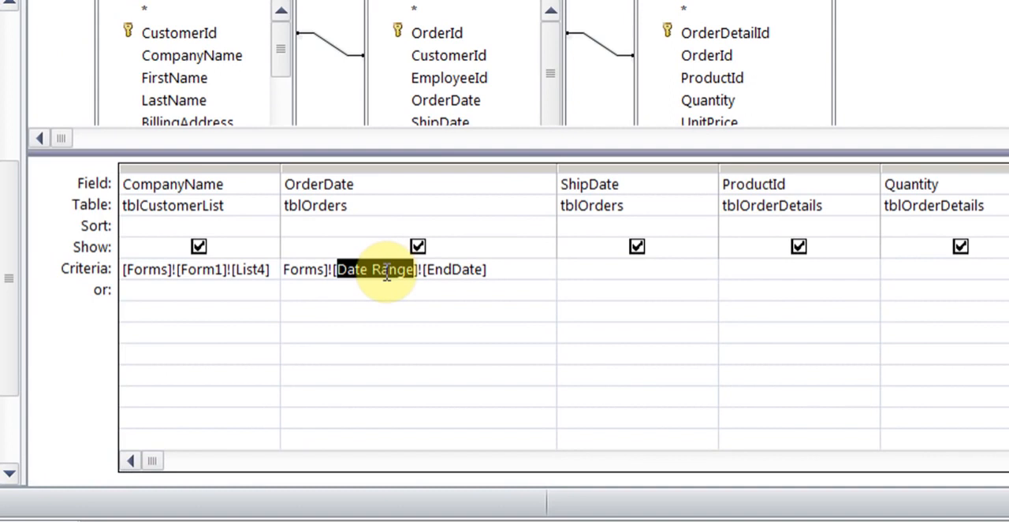
text(Form2)
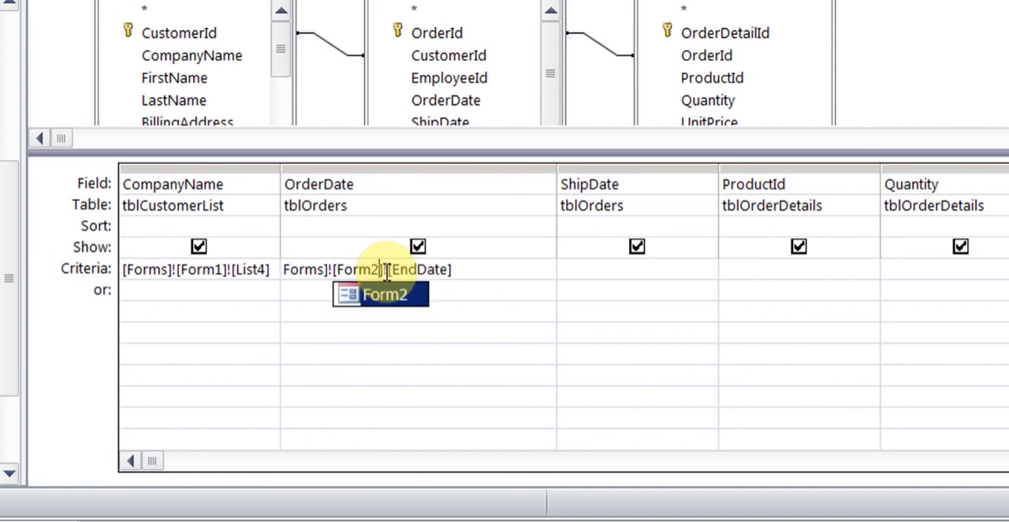
Step: Replace Date Range with Form2 in the StartDate reference of the OrderDate criteria
key(Left)
key(Left)
key(Left)
key(Left)
key(Left)
key(Left)
key(Left)
key(Left)
key(Left)
key(Left)
key(Left)
key(Left)
key(Left)
key(Left)
key(Left)
key(Left)
key(Left)
key(Left)
key(Left)
key(Left)
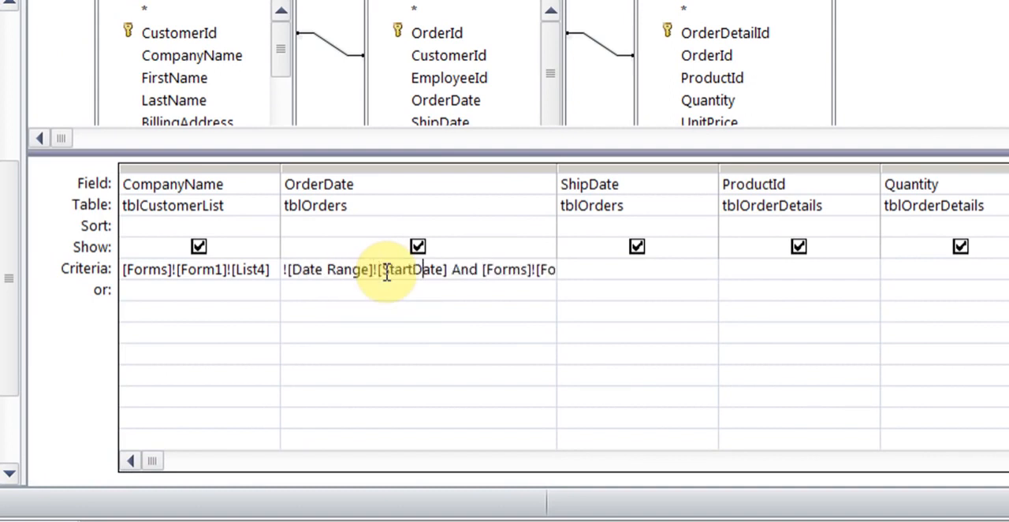
key(BackSpace)
key(BackSpace)
key(BackSpace)
key(BackSpace)
key(BackSpace)
key(BackSpace)
key(BackSpace)
key(BackSpace)
key(BackSpace)
key(BackSpace)
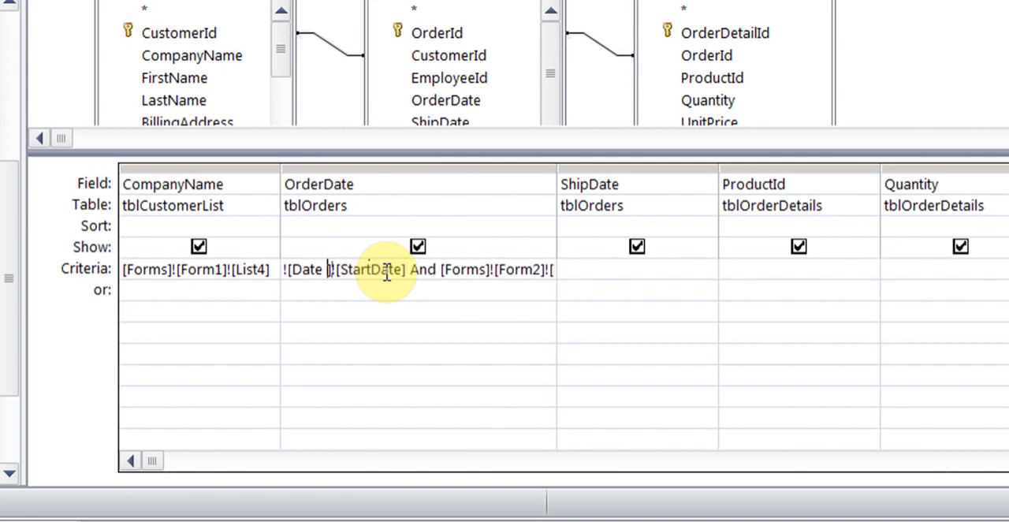
text(Form)
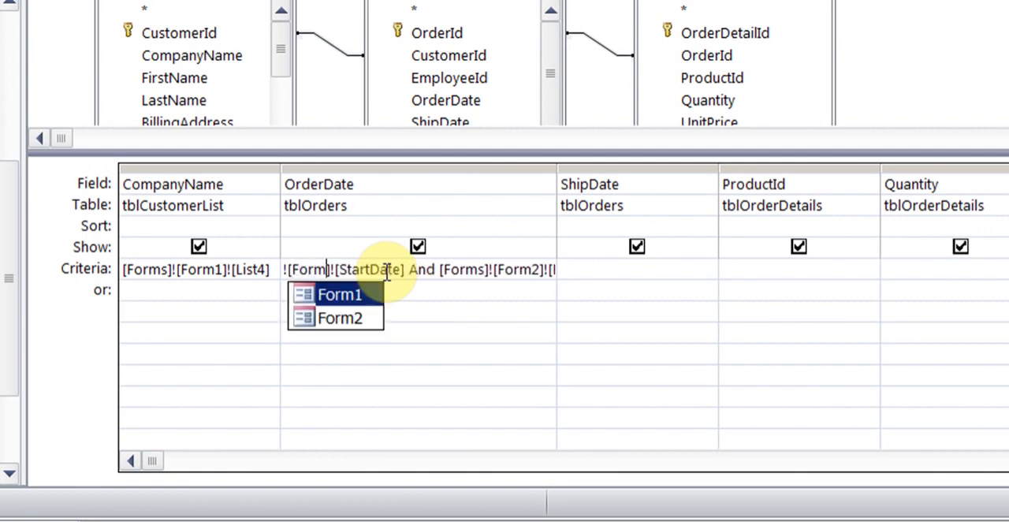
click(367, 321)
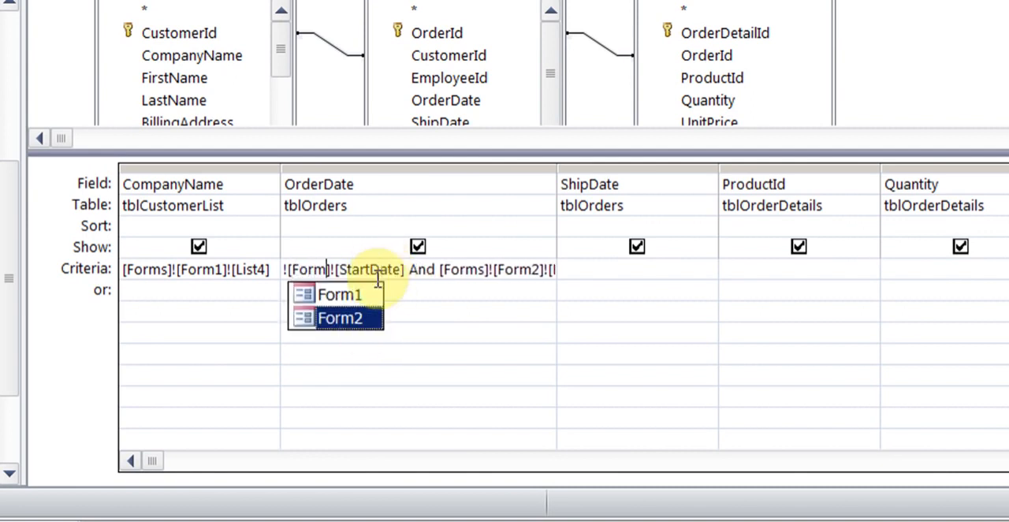
double_click(355, 321)
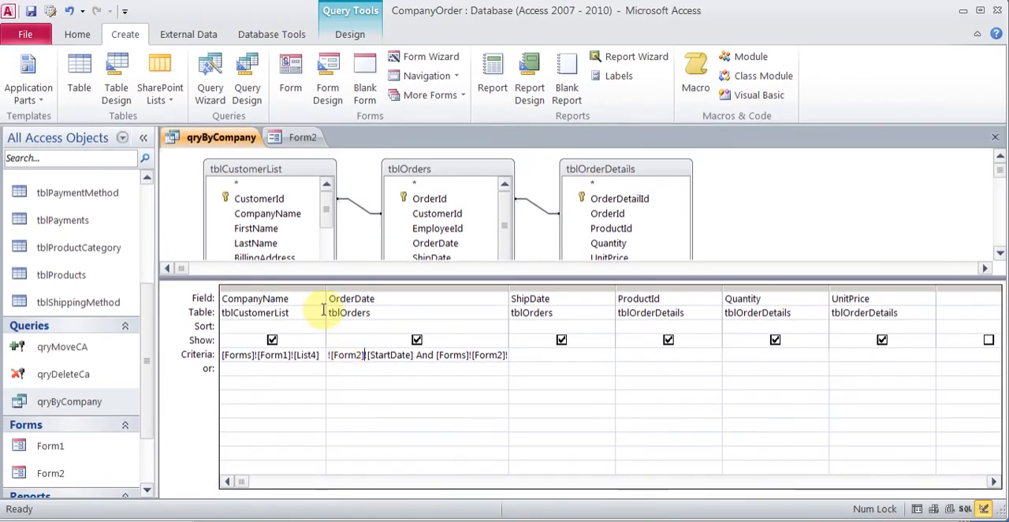
Step: Close Form2 and close qryByCompany, saving the changes to the query design
click(300, 136)
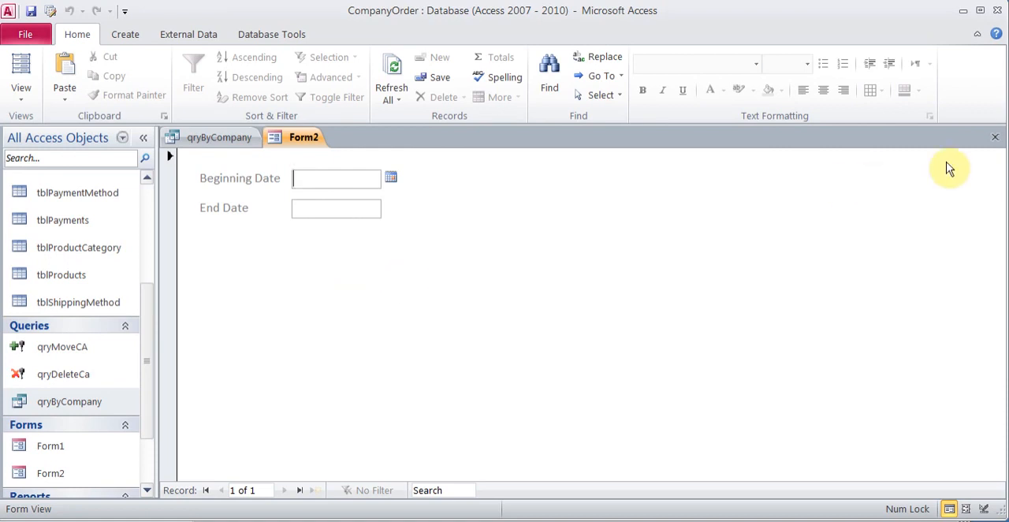
click(994, 137)
click(996, 145)
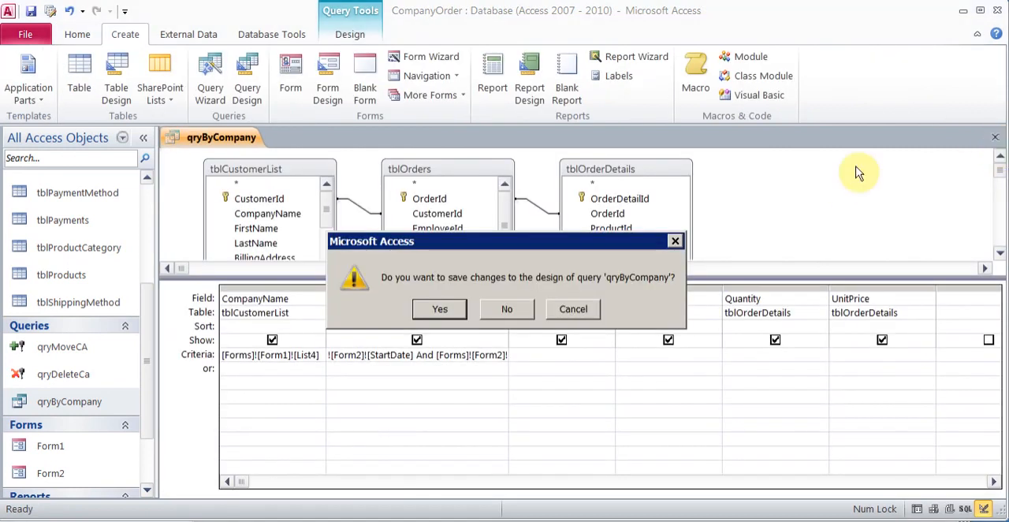
click(460, 307)
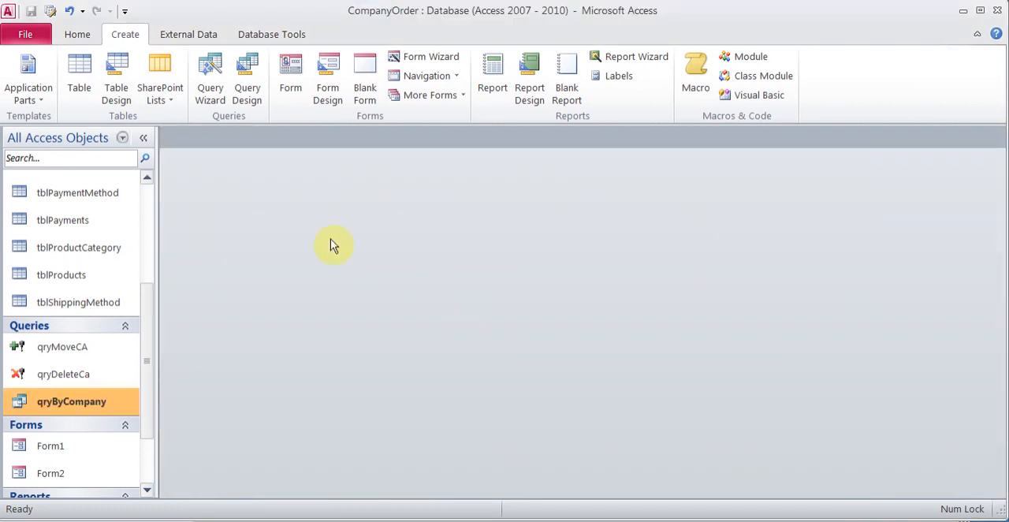
Step: Examine the Find Duplicates and Find Unmatched query wizard descriptions without creating a query
click(213, 95)
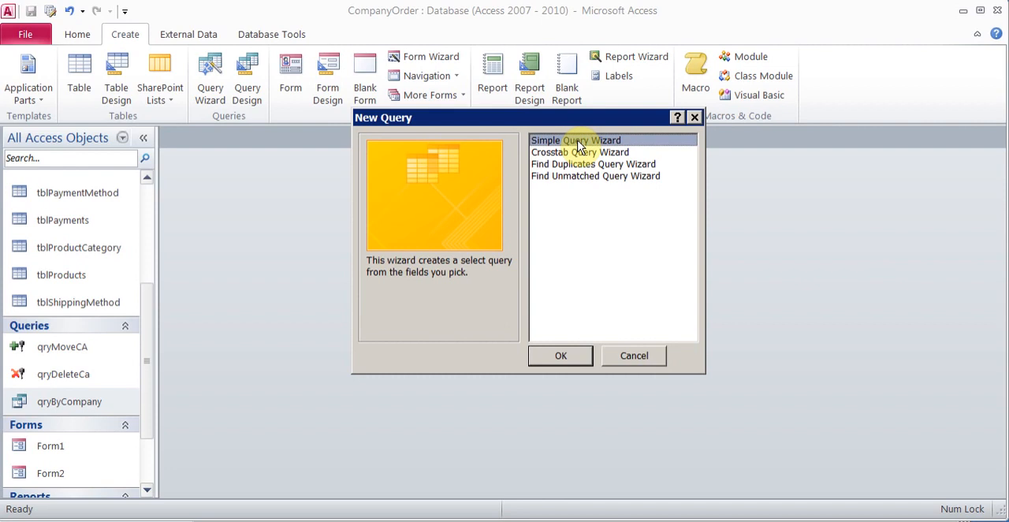
click(576, 164)
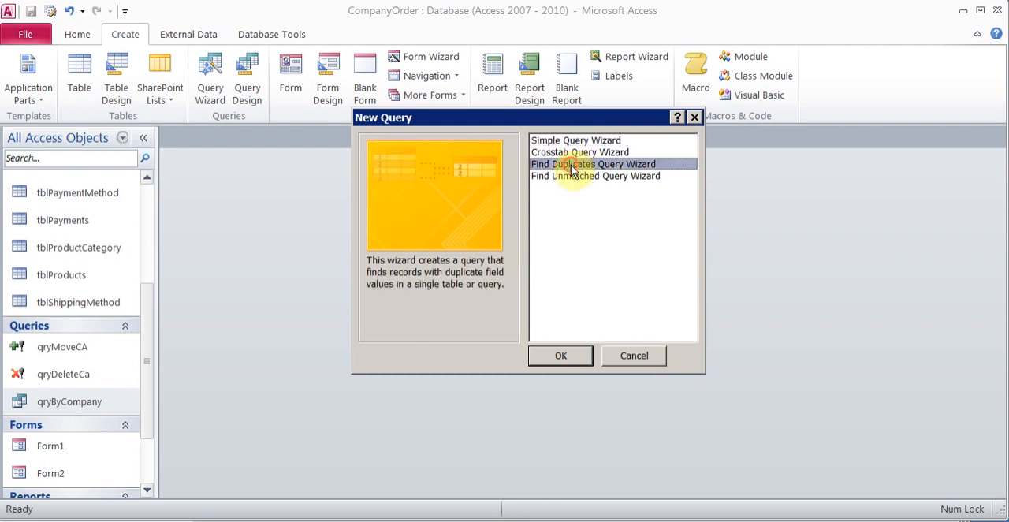
click(573, 177)
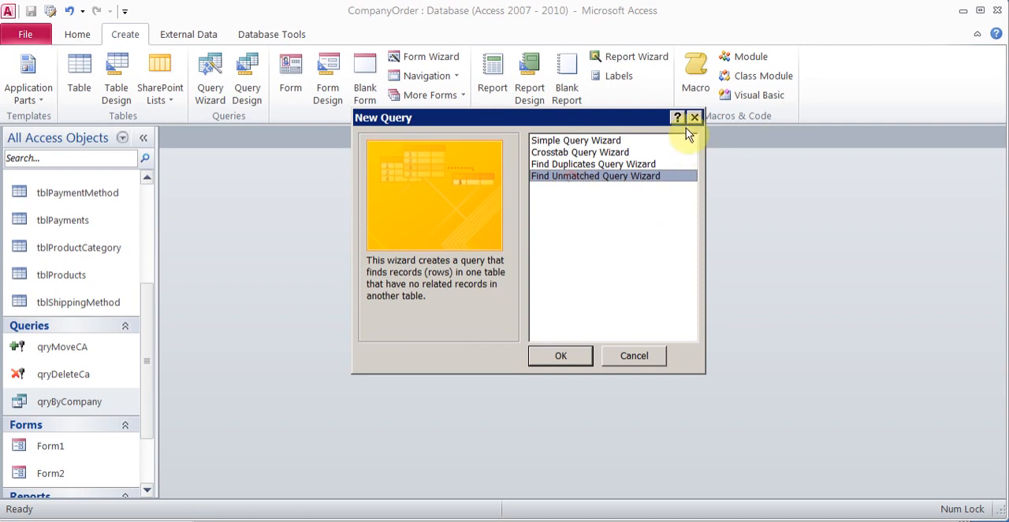
click(630, 356)
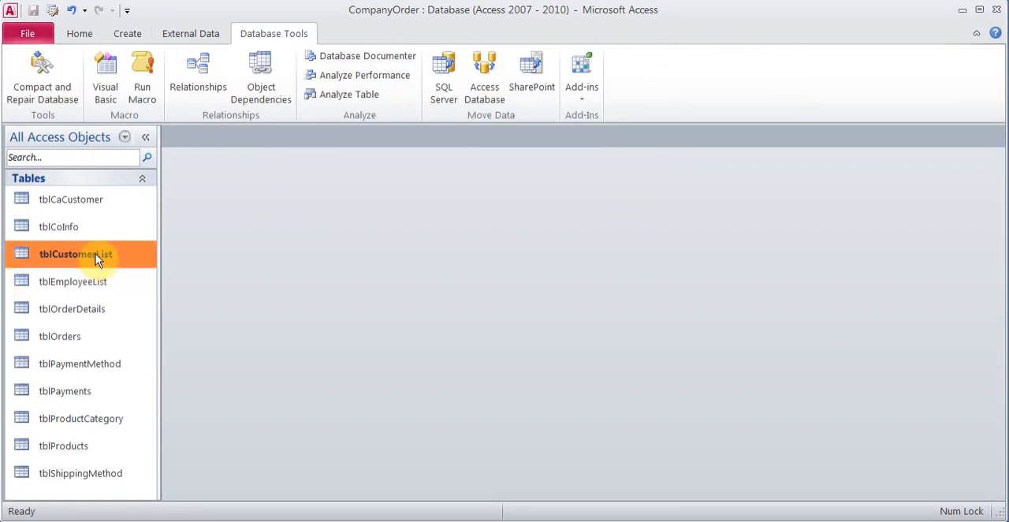
Step: Open tblCustomerList to review the customers' Country values and close the table
double_click(97, 254)
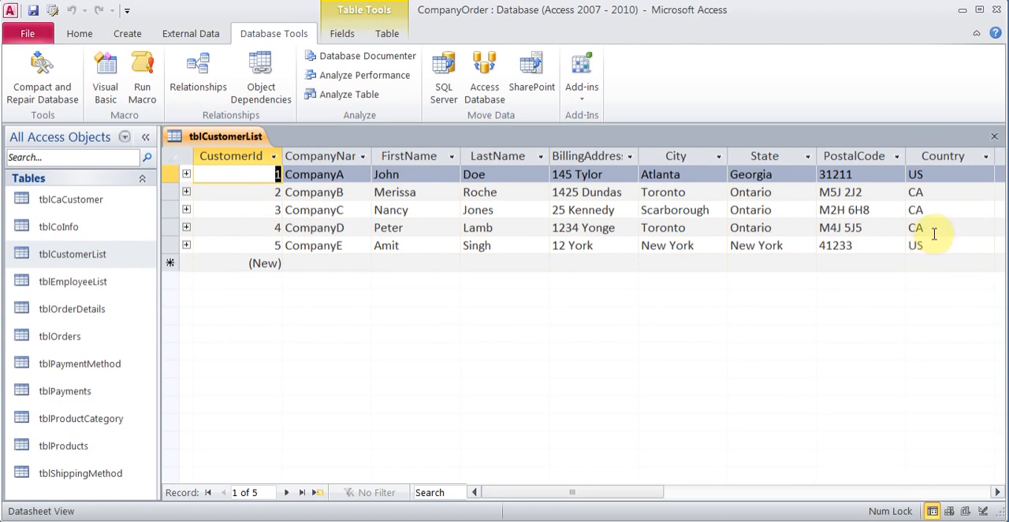
click(996, 138)
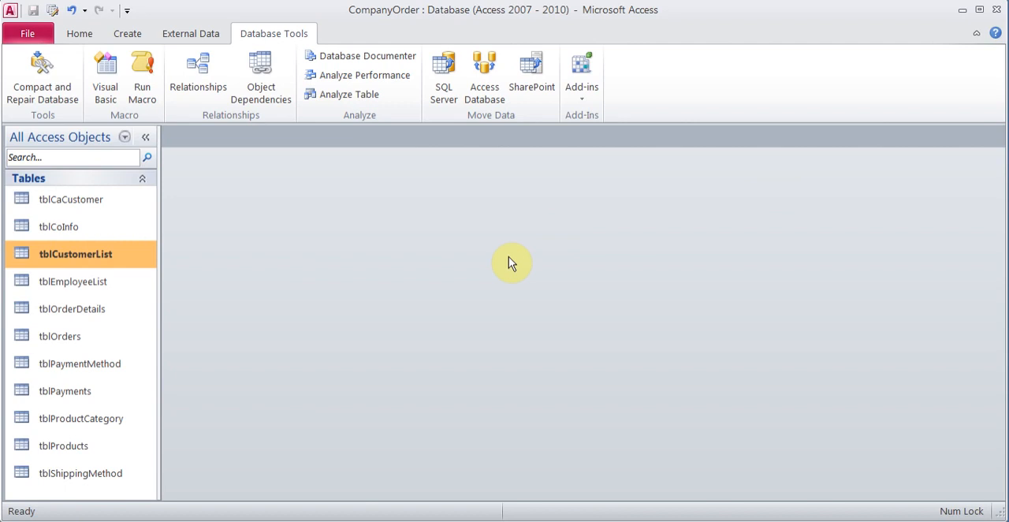
click(88, 206)
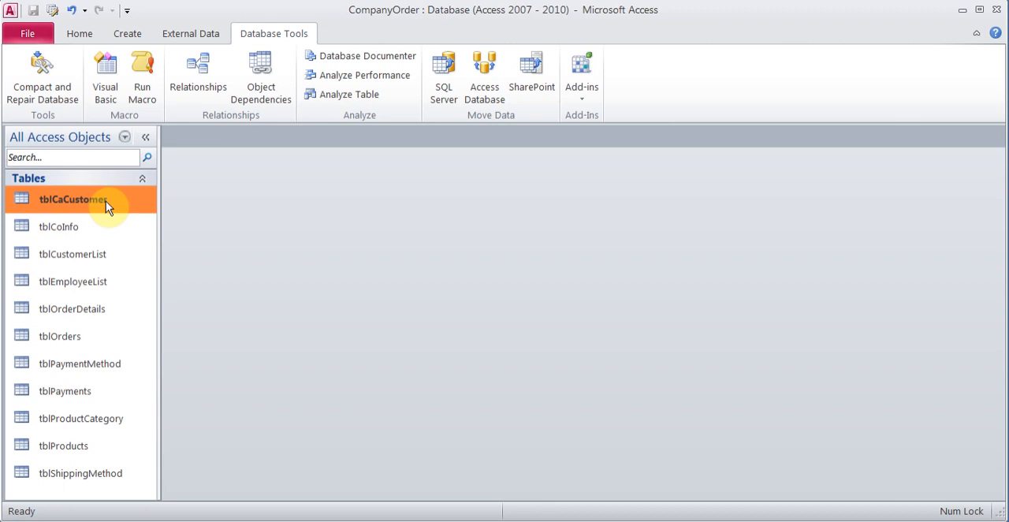
click(127, 33)
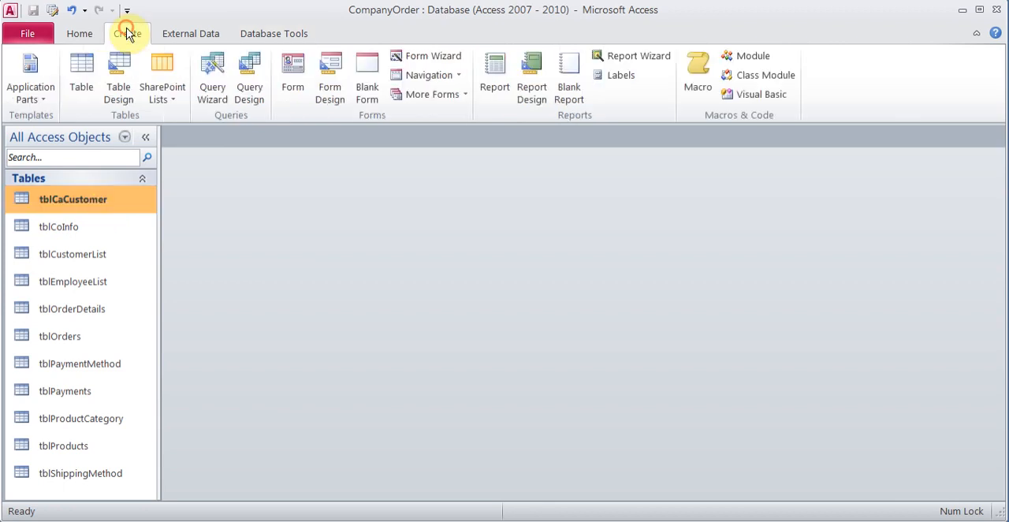
click(122, 89)
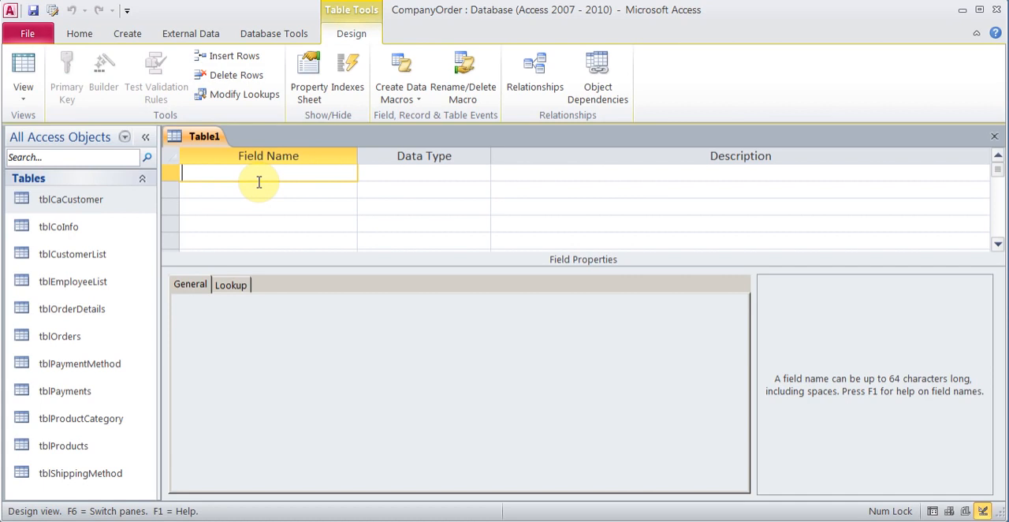
click(994, 136)
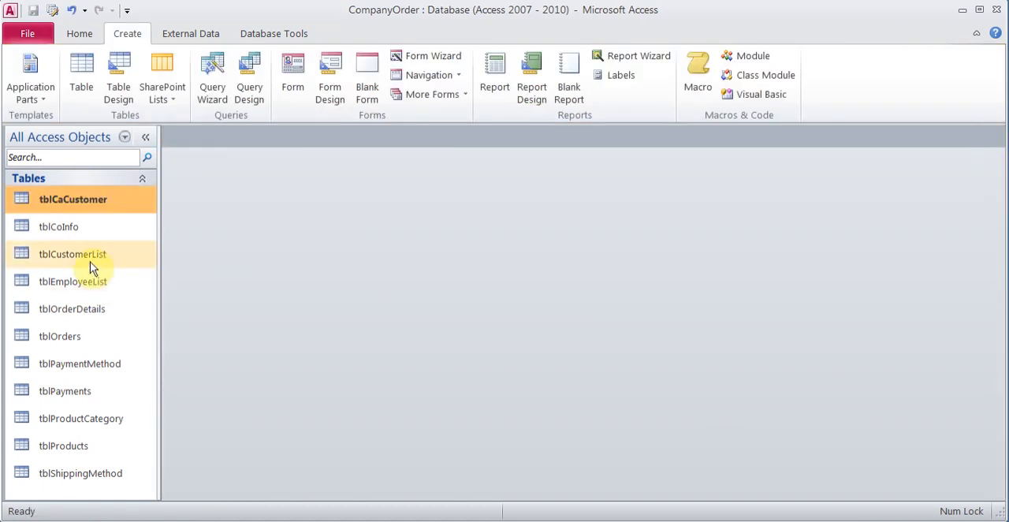
click(89, 264)
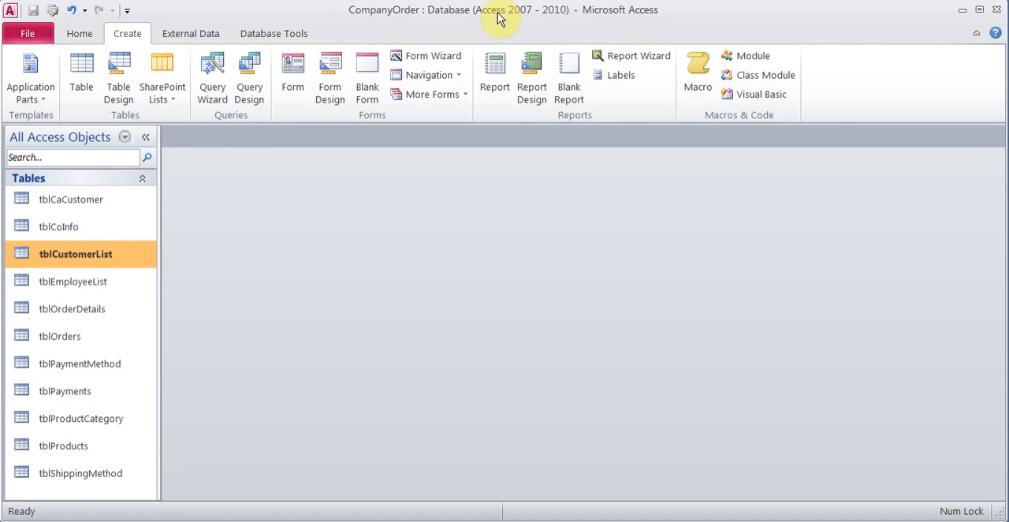
click(267, 35)
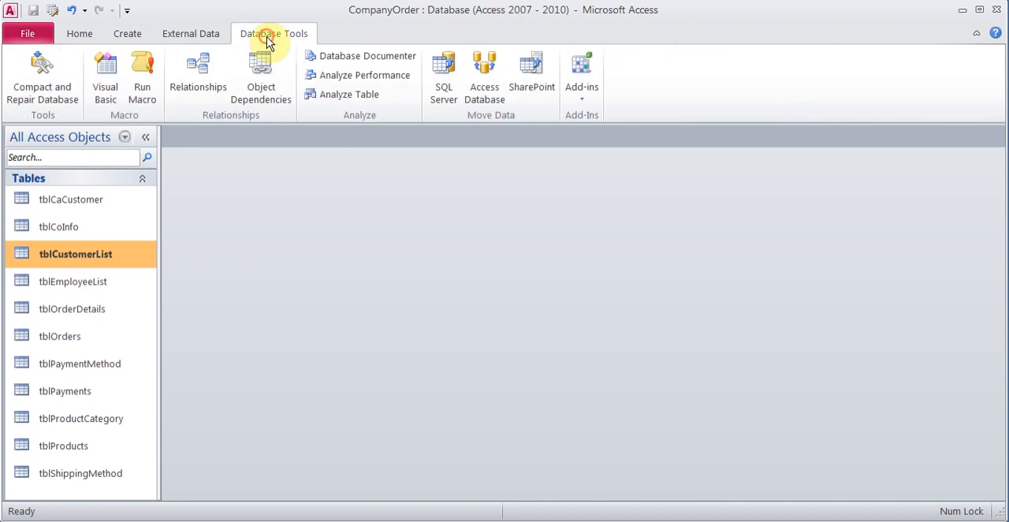
click(206, 65)
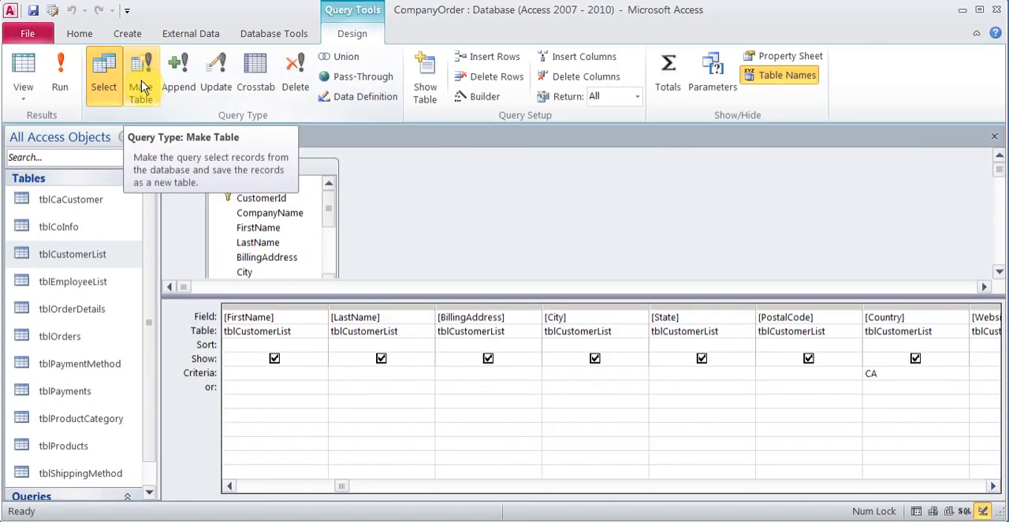
Step: Turn qryMoveCA into a make-table query that writes to tblCaCustomer in the current database
click(142, 82)
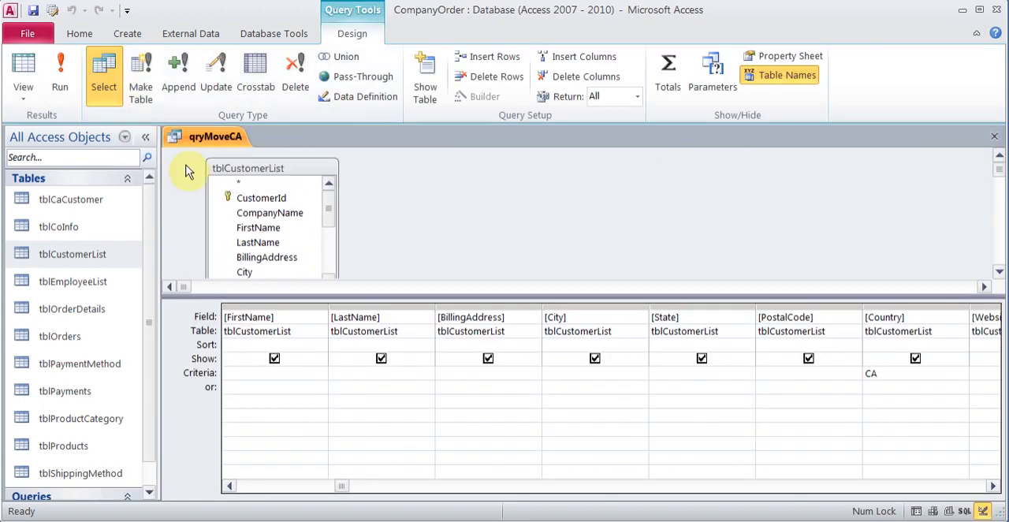
click(138, 85)
click(653, 167)
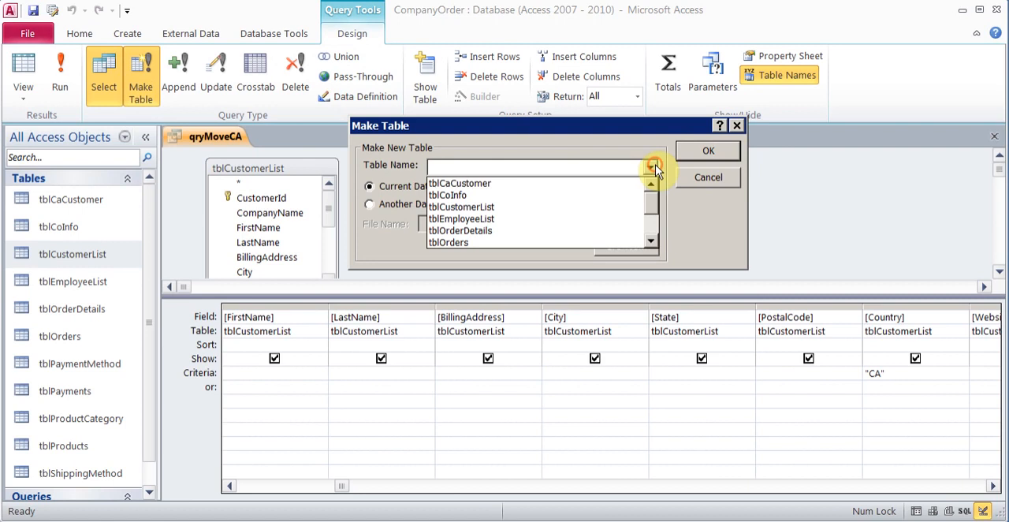
click(575, 185)
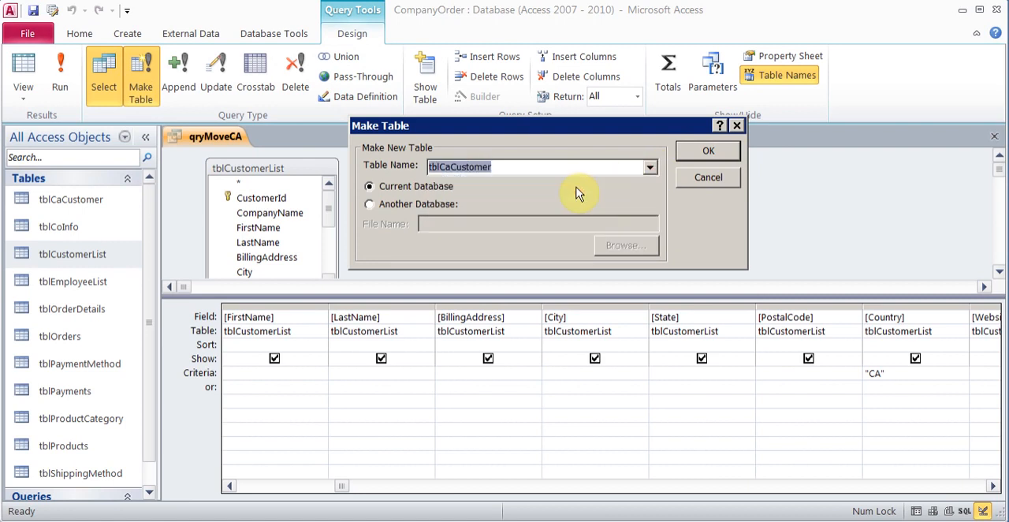
click(709, 150)
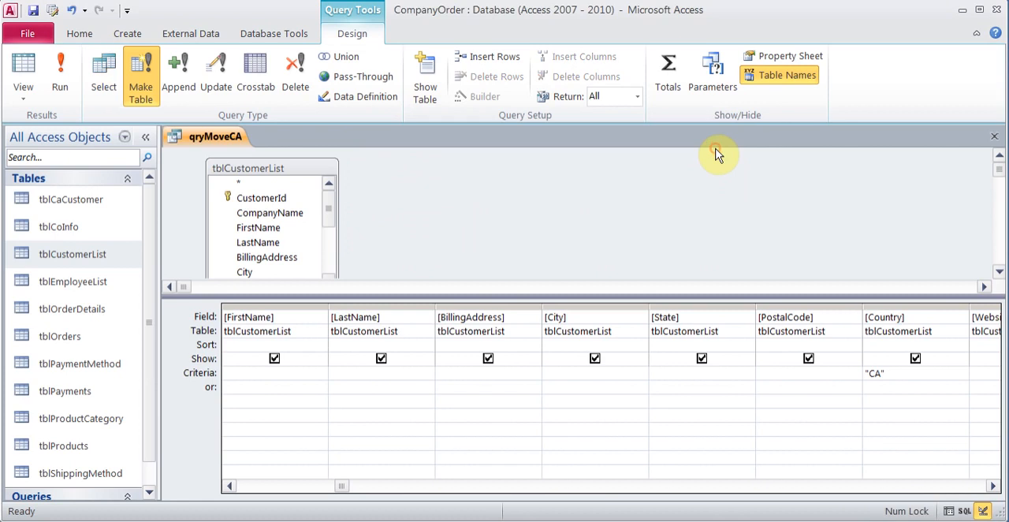
Step: Run qryMoveCA, agreeing to replace the existing tblCaCustomer and paste the rows, and open tblCaCustomer to check its records before closing it
click(57, 76)
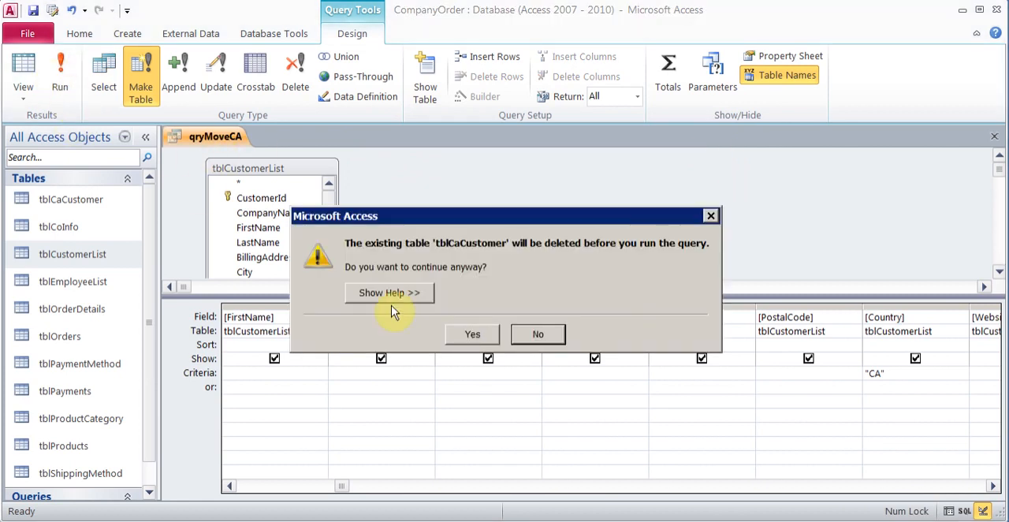
click(471, 334)
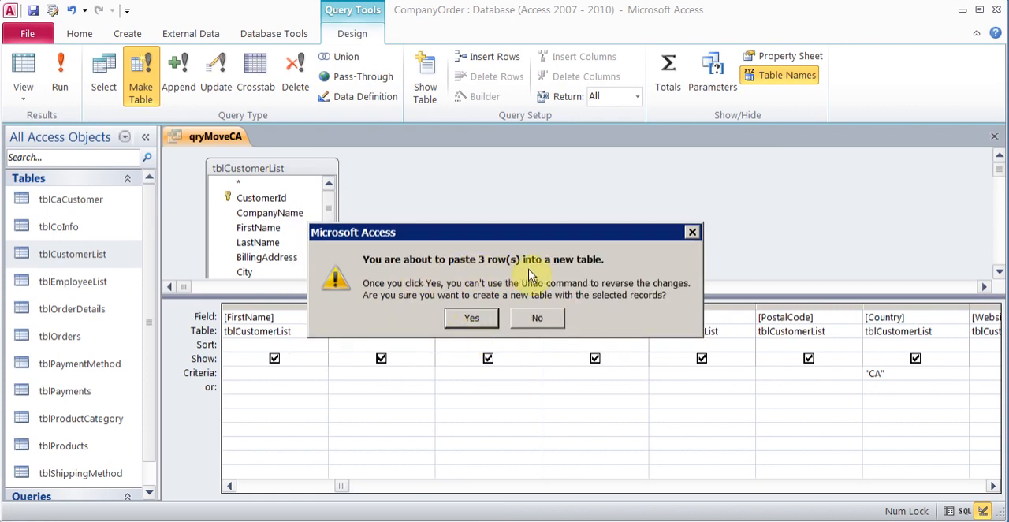
click(474, 319)
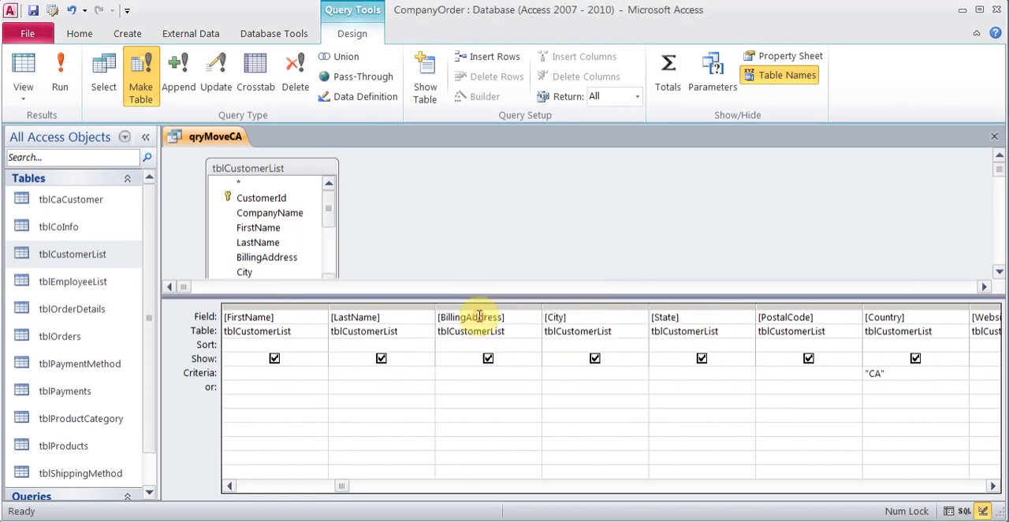
double_click(69, 200)
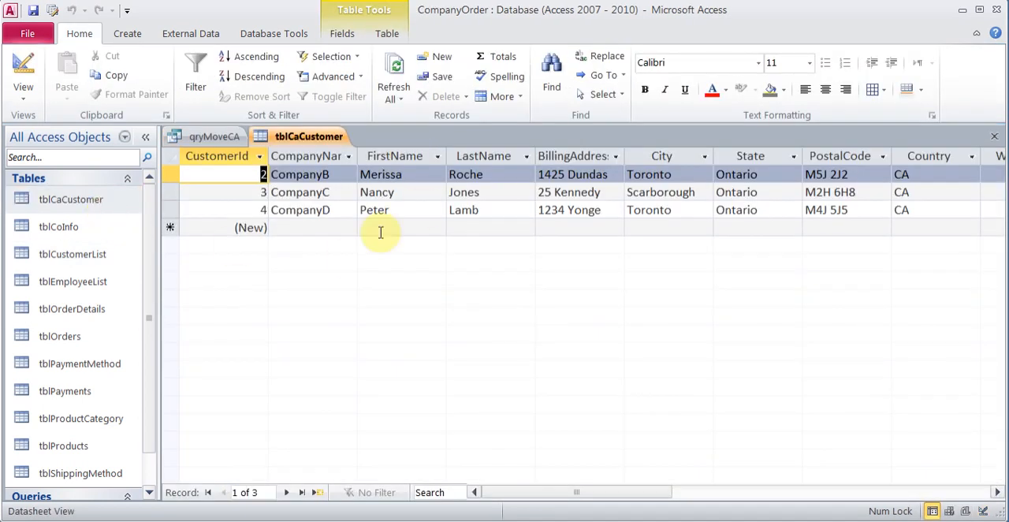
click(994, 137)
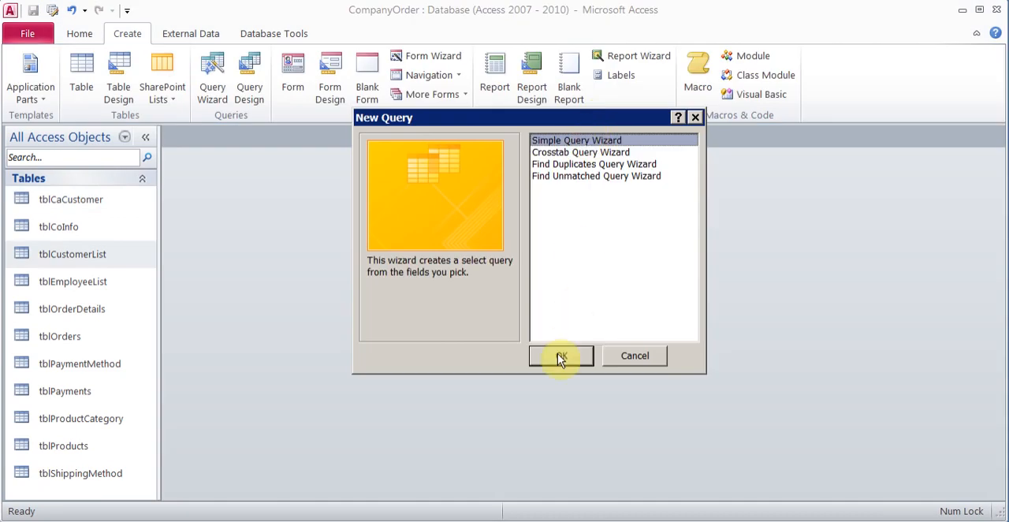
Step: Start a simple query with the wizard and include all fields from tblCustomerList
click(559, 356)
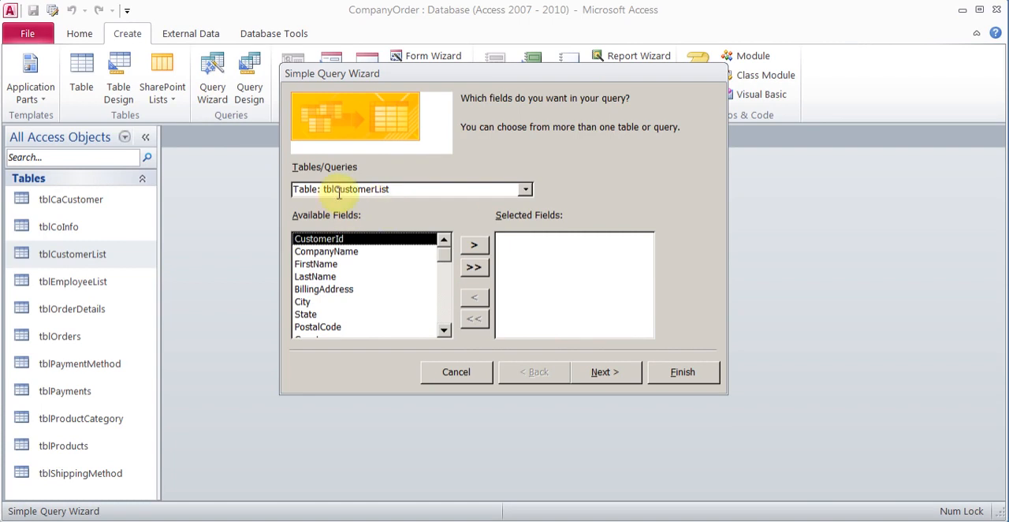
click(473, 267)
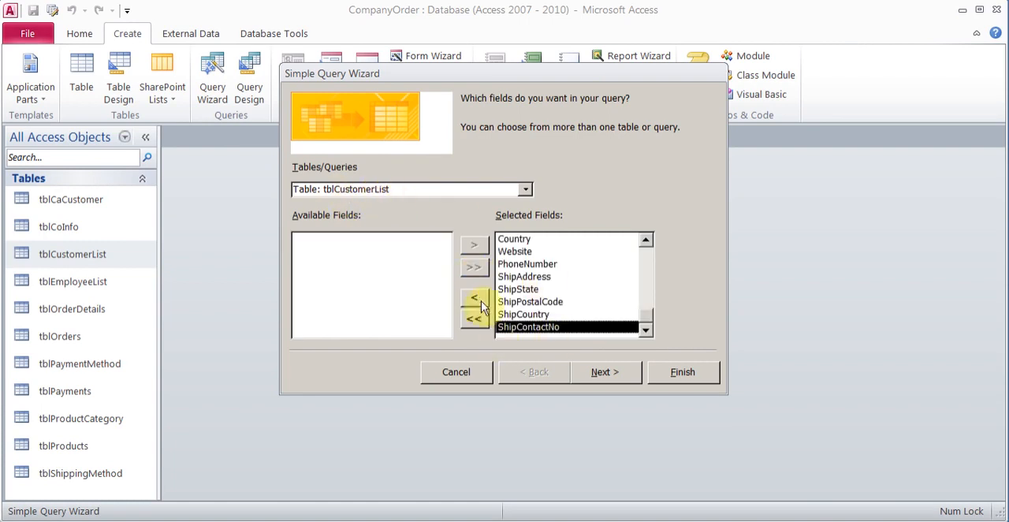
click(603, 372)
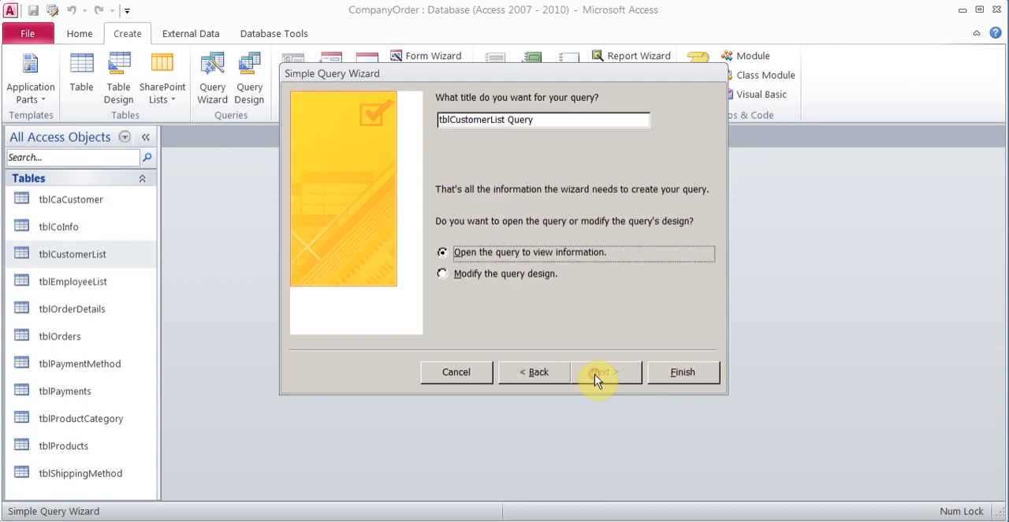
Step: Title the query qryMoveCA, choose to modify its design, and finish the wizard
click(503, 282)
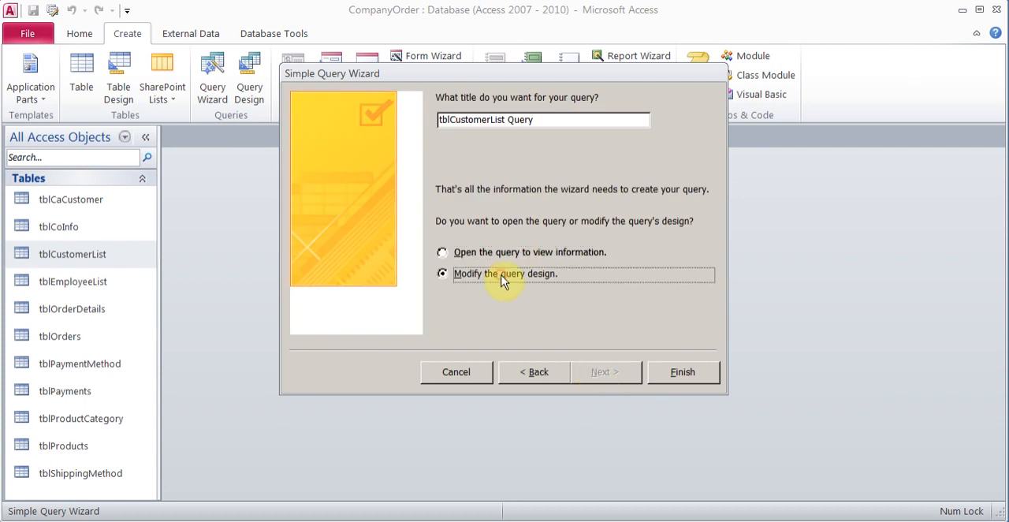
click(535, 122)
drag(446, 128, 435, 118)
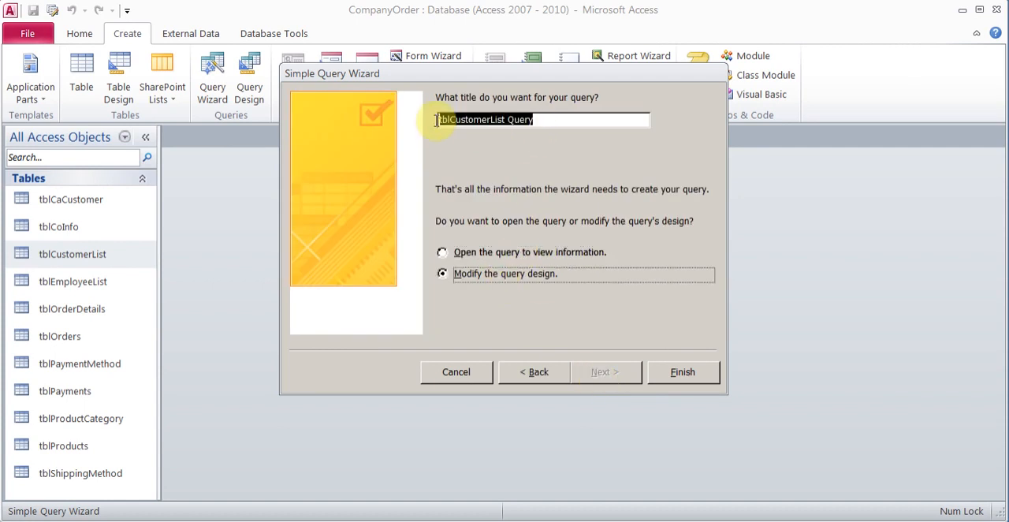
text(qryMoveCA)
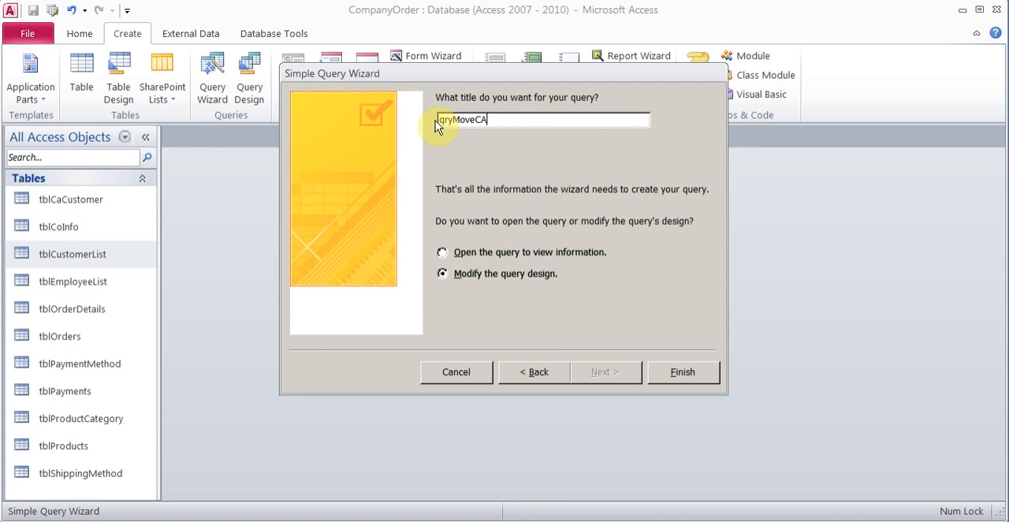
click(685, 375)
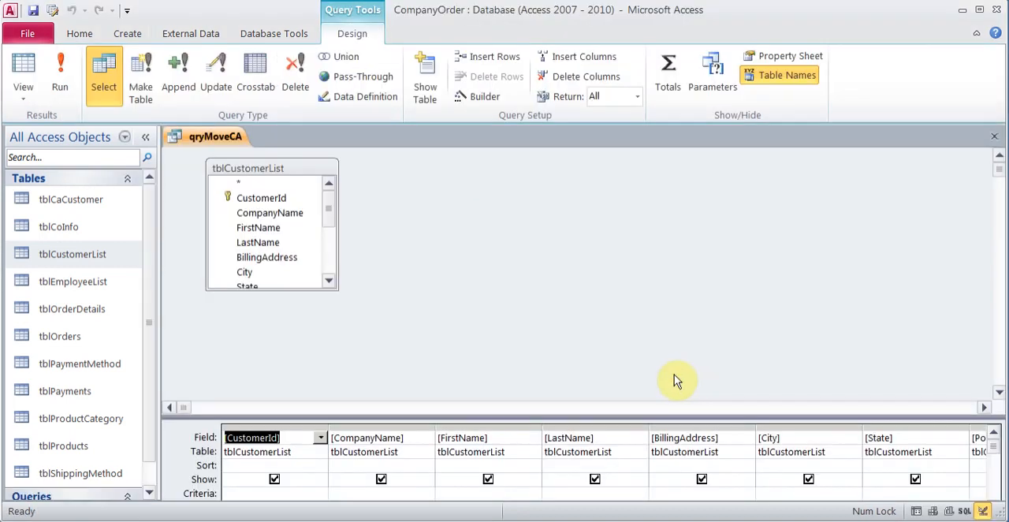
Step: Enlarge the query design grid and enter CA as the criterion for the Country field
drag(609, 416, 595, 294)
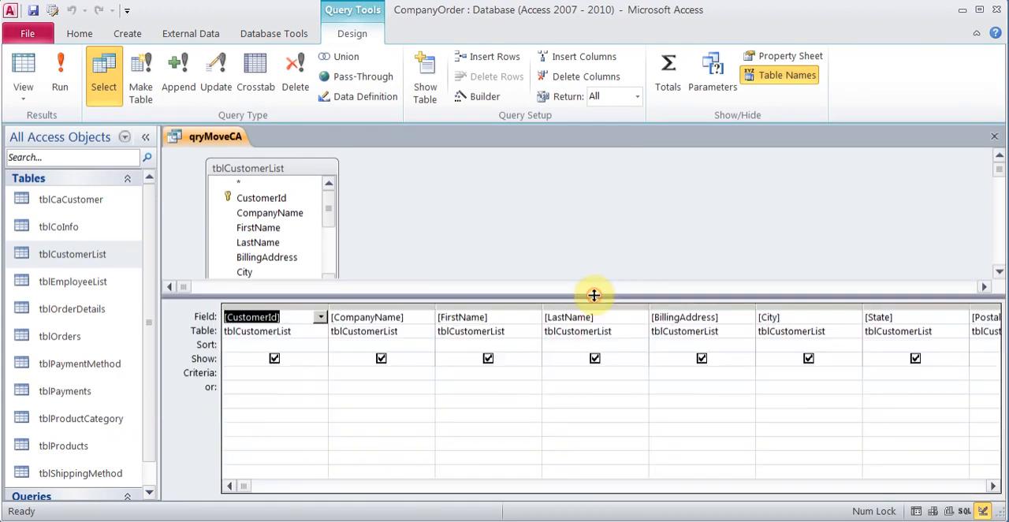
click(994, 486)
click(994, 486)
click(905, 376)
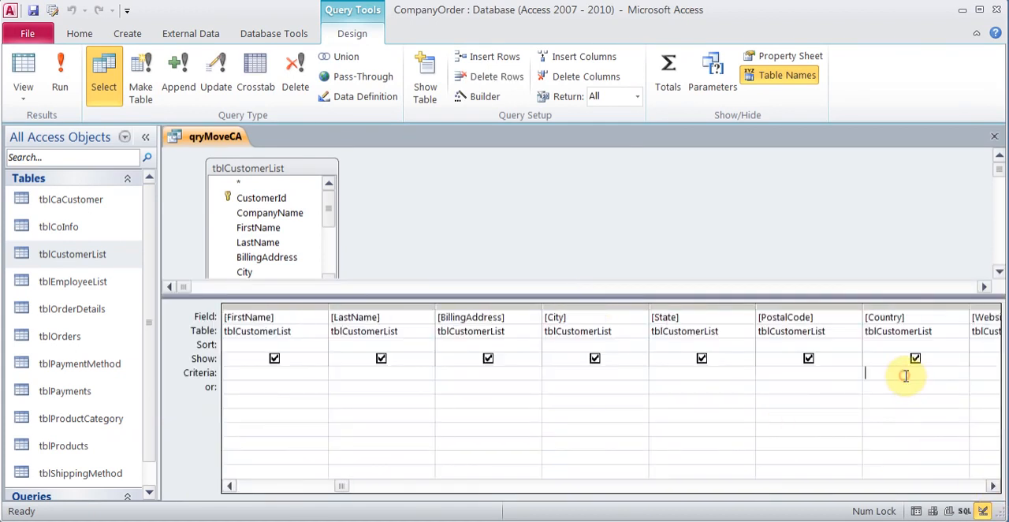
text(CA)
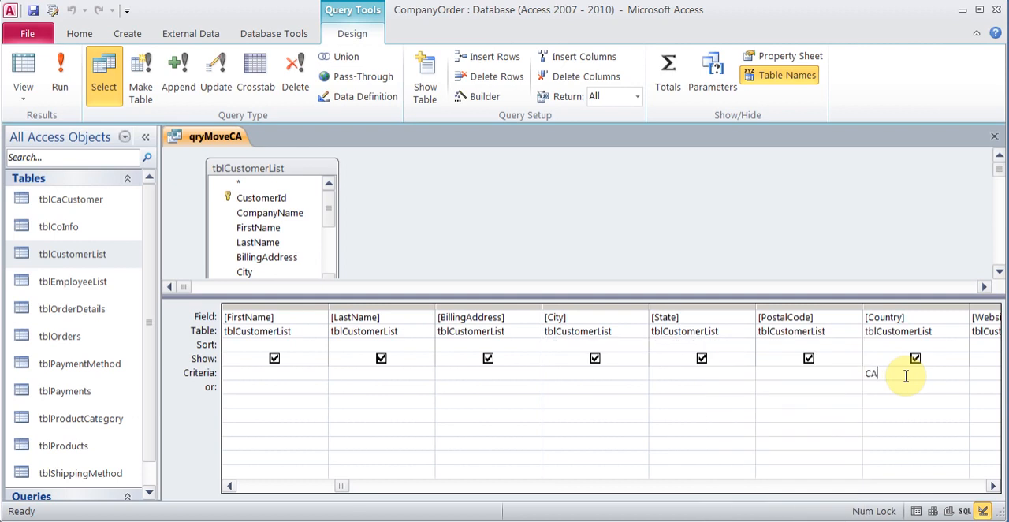